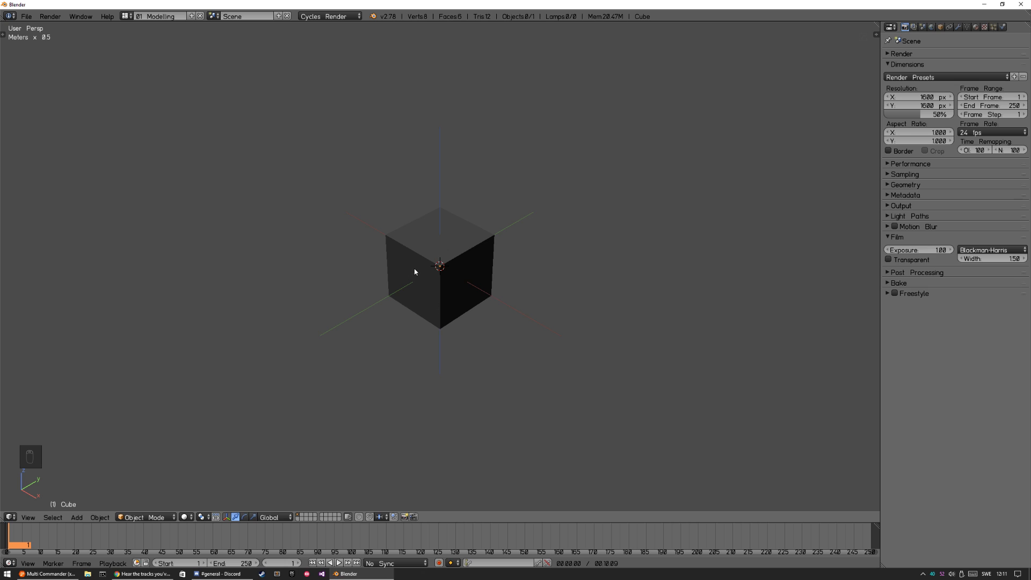
key(shift+a)
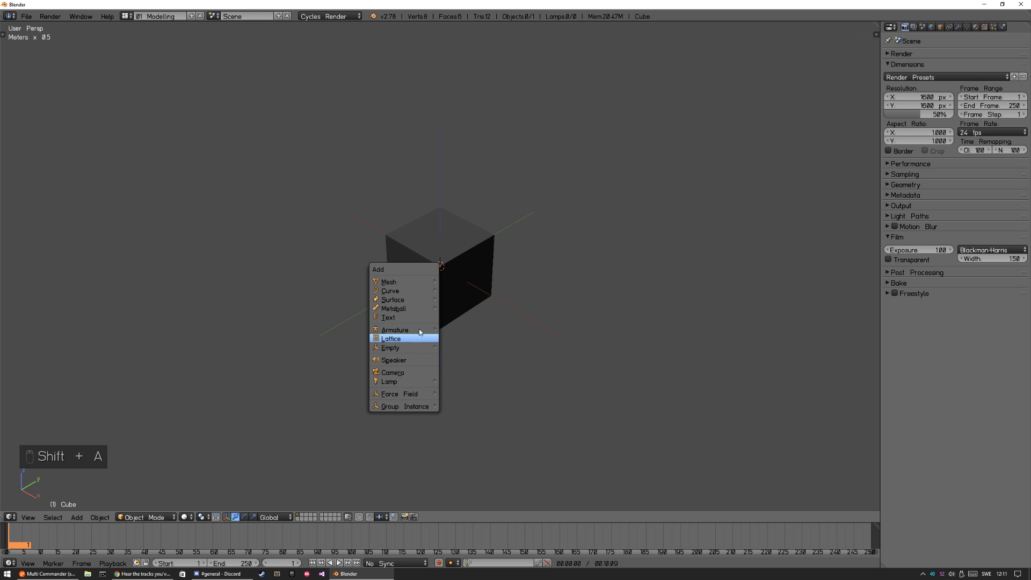
mouse_move(423, 329)
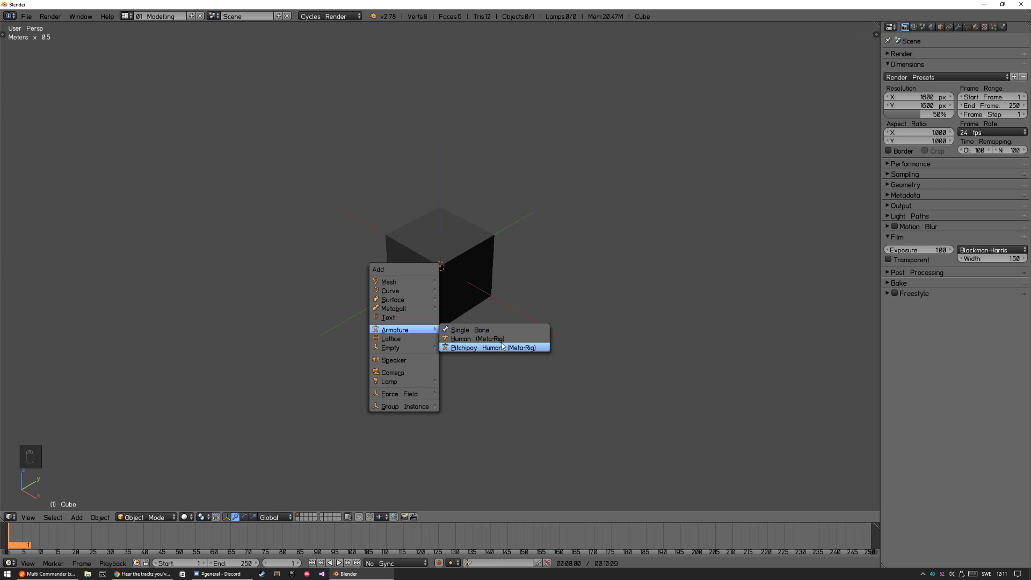
key(Escape)
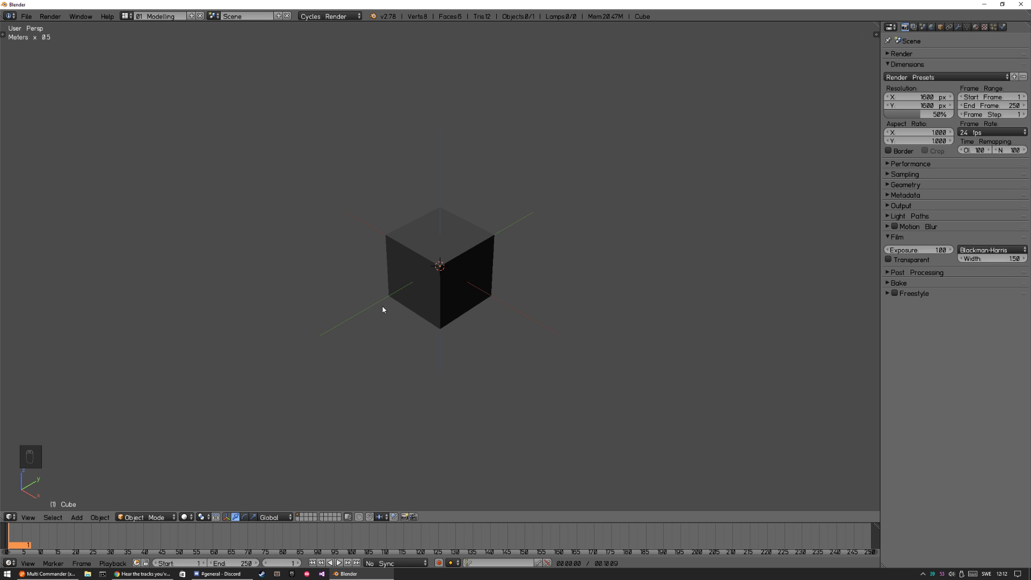
Step: Switch to Chrome and open blendswap.com in a new window
click(144, 573)
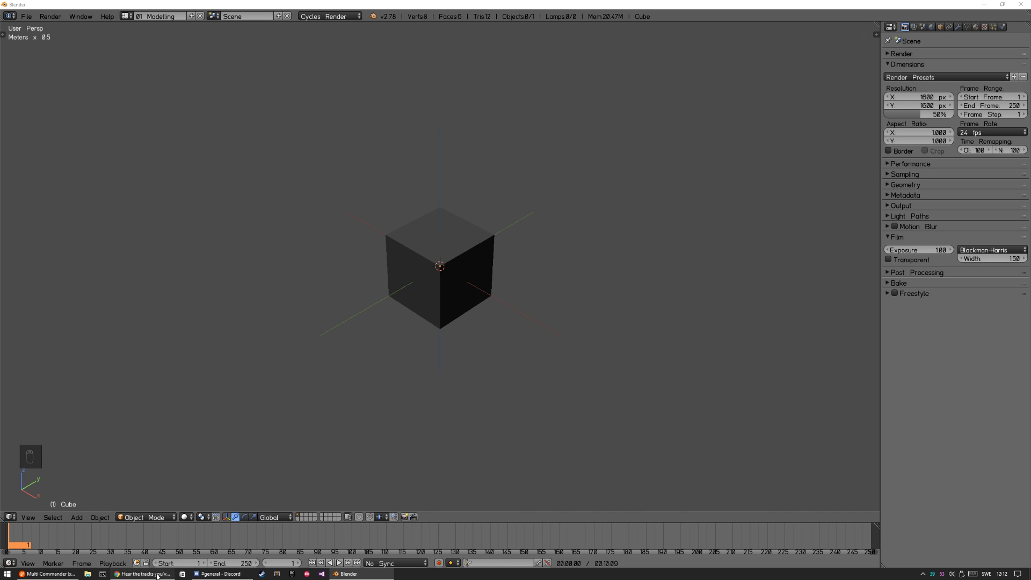
key(ctrl+n)
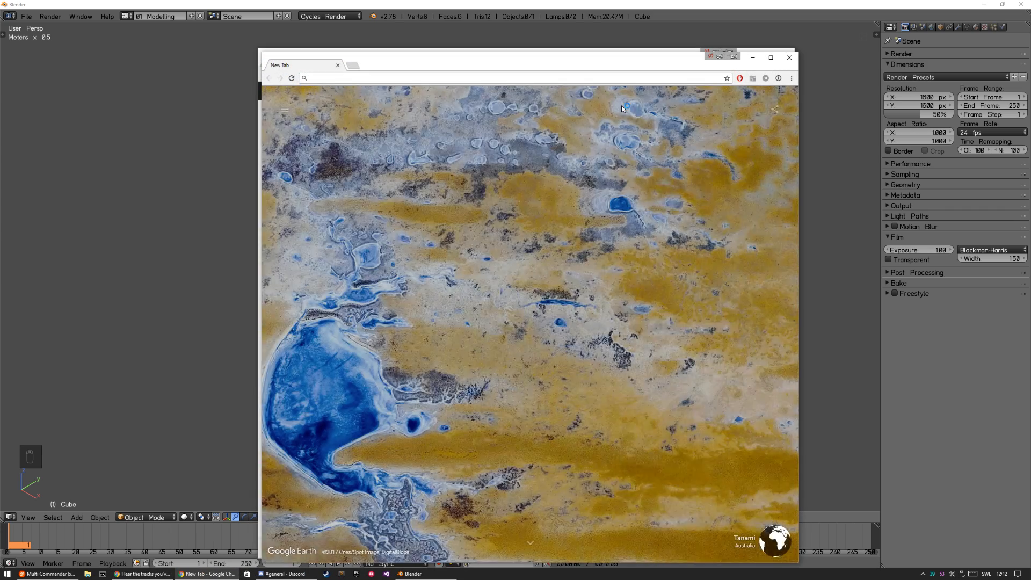
text(blendswap.com)
key(Return)
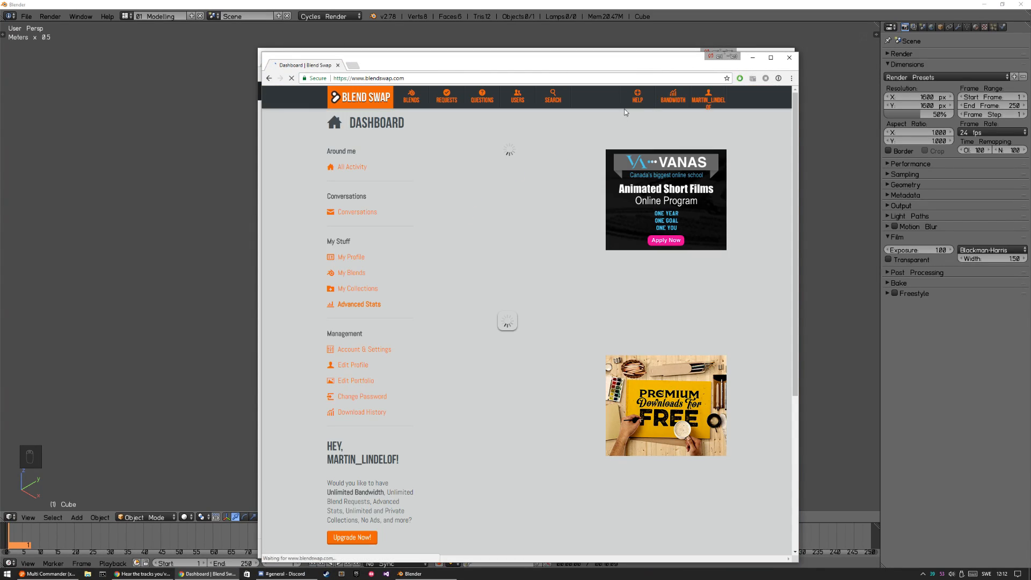
Step: Search the Blend Swap blends for "orb" and open the Zbrush Orb Brushes Pack page
mouse_move(556, 98)
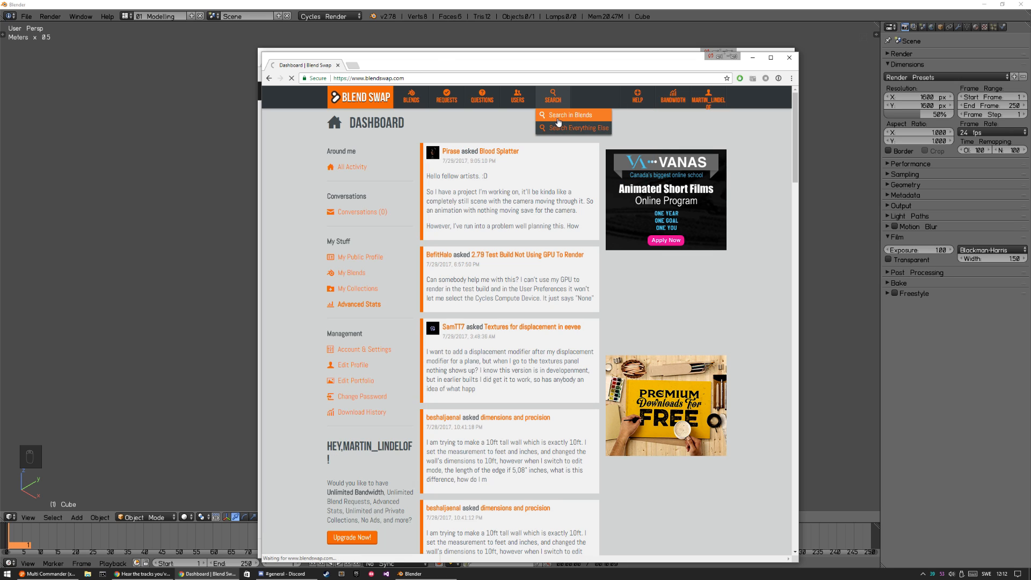
click(570, 115)
click(380, 156)
text(orb)
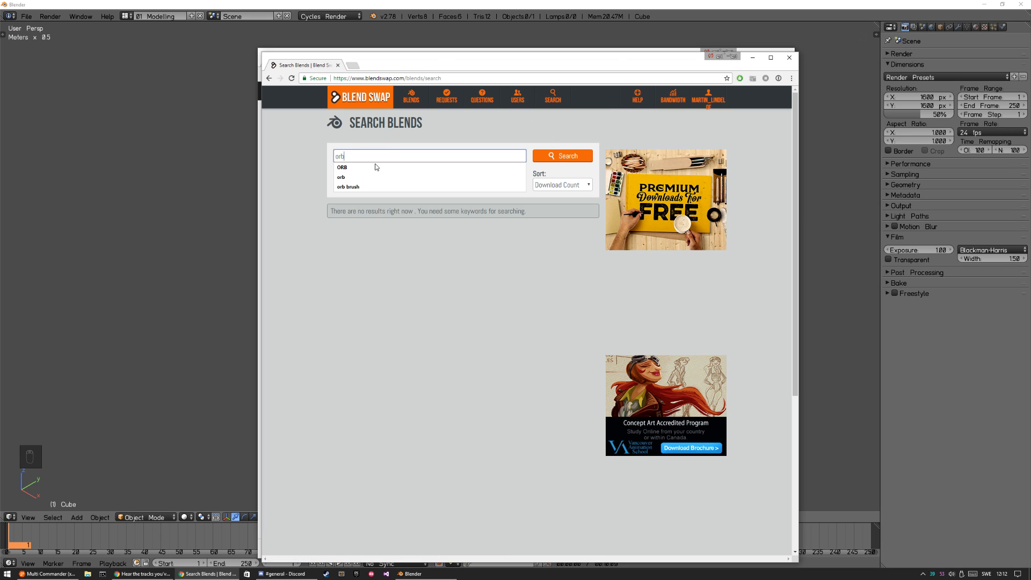
click(562, 157)
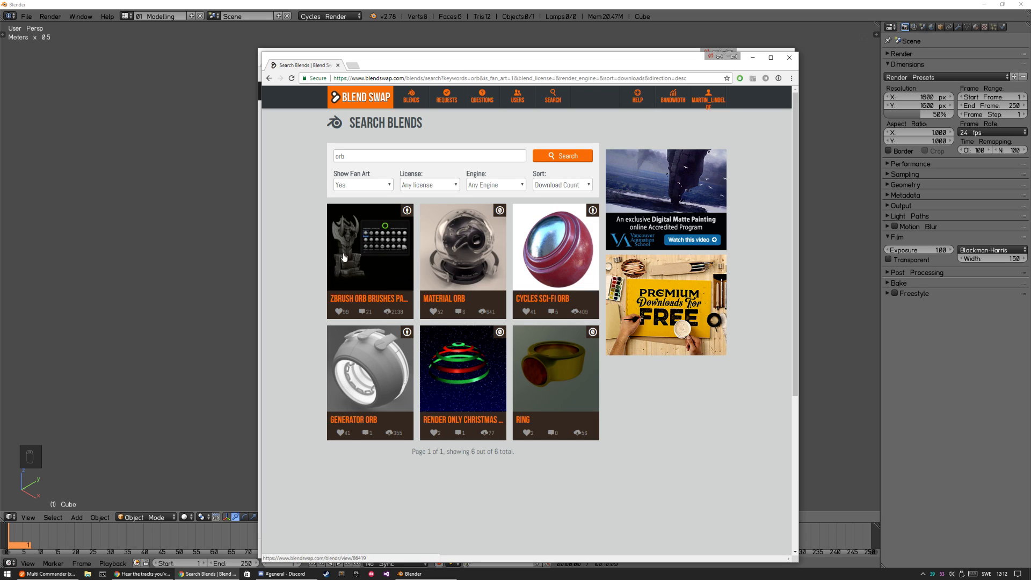
click(369, 302)
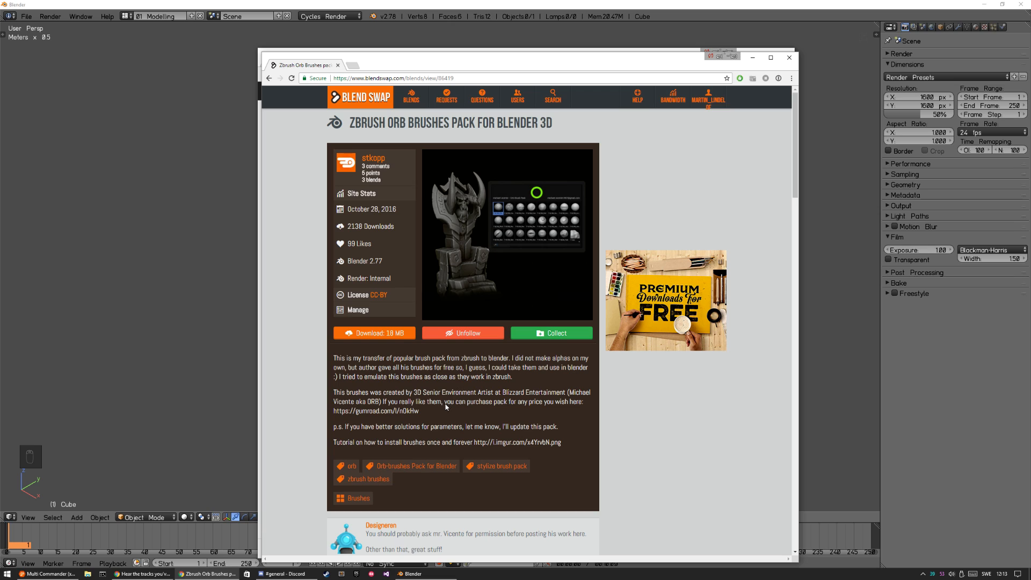
Step: Copy the gumroad.com link from the brush pack description and open it in a new tab
drag(419, 411, 335, 415)
click(375, 412)
mouse_move(418, 412)
mouse_down()
mouse_move(337, 414)
mouse_move(421, 401)
mouse_move(425, 416)
mouse_up()
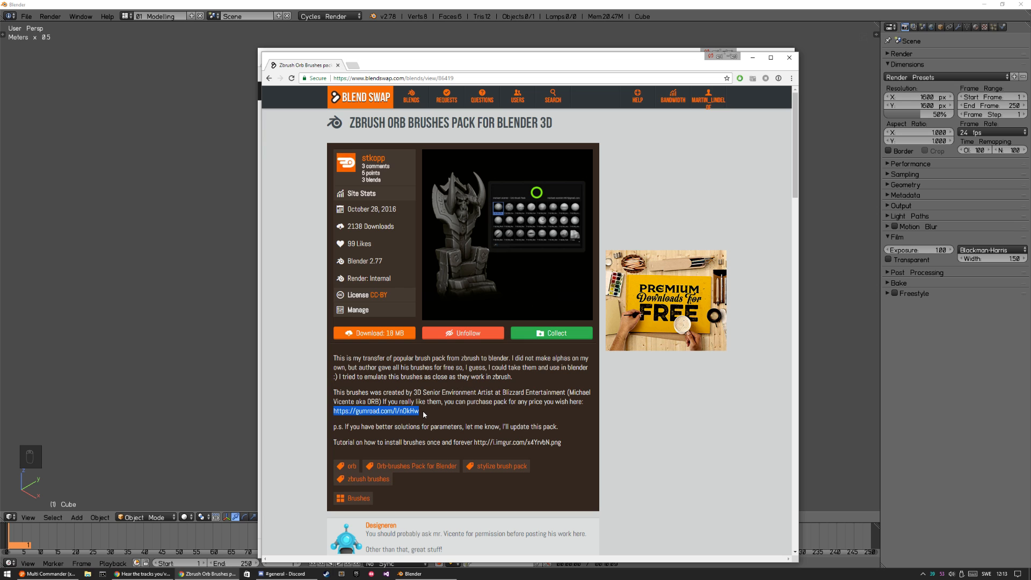
key(ctrl+c)
key(ctrl+t)
key(ctrl+v)
key(Return)
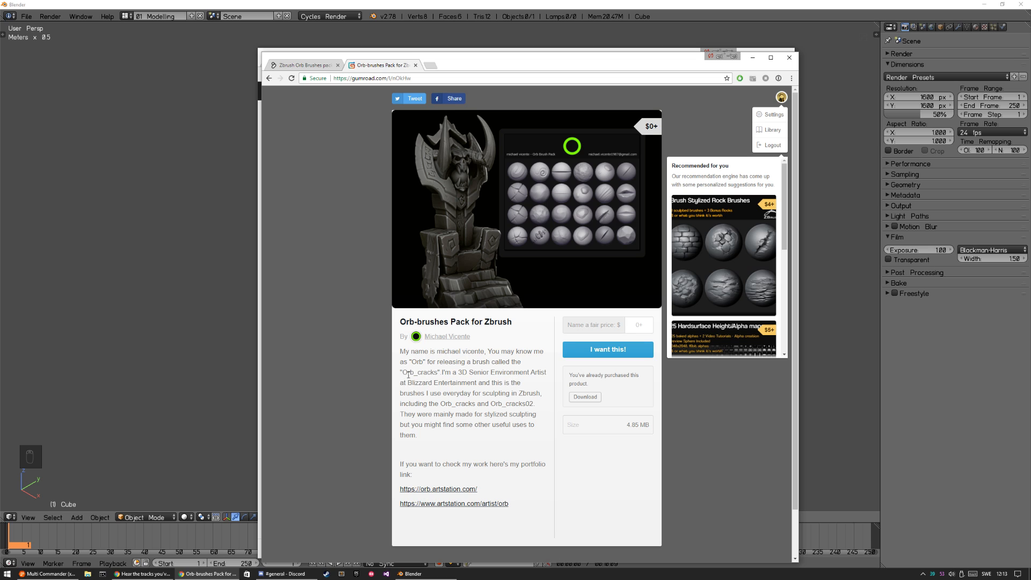
Step: Look through the brush author's portfolio sites and the Orb Brush Pack artwork, then return to the Blend Swap page
click(453, 489)
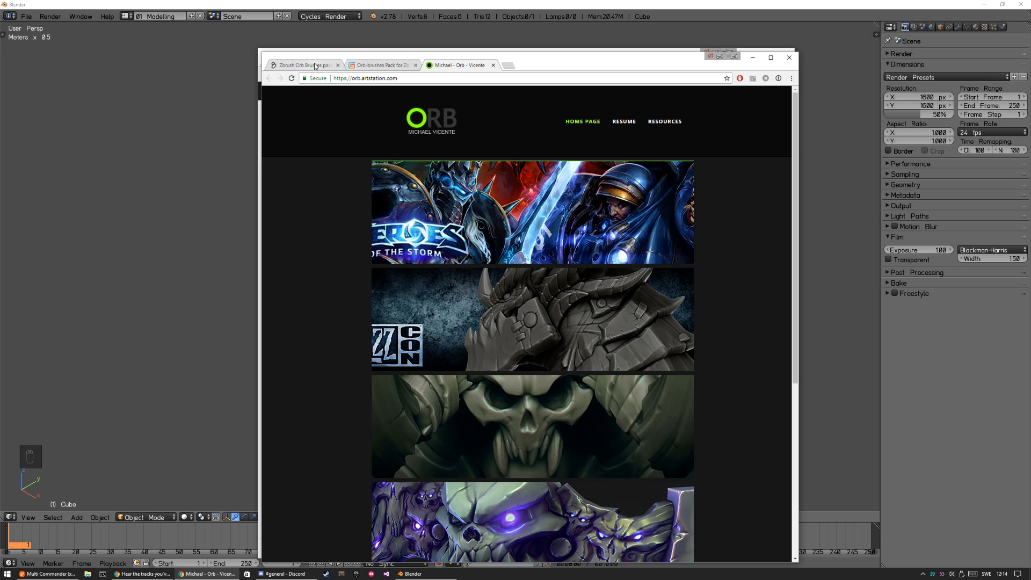
click(379, 65)
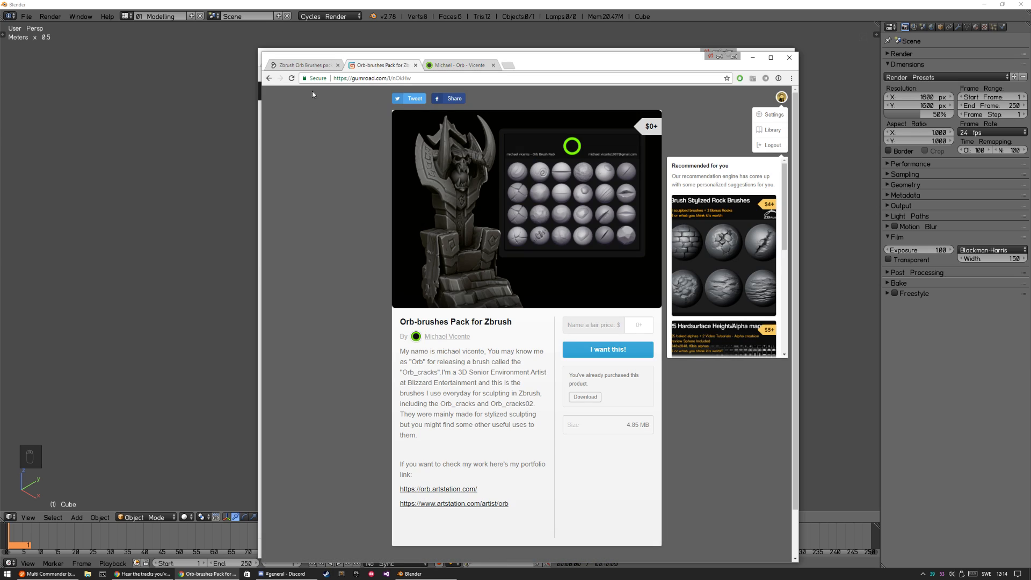
click(466, 503)
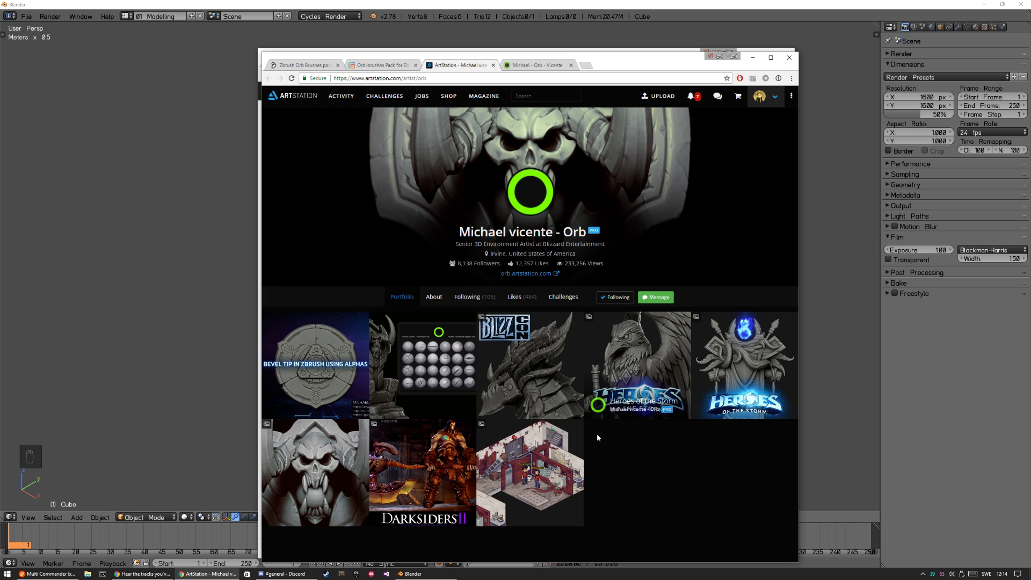
click(438, 404)
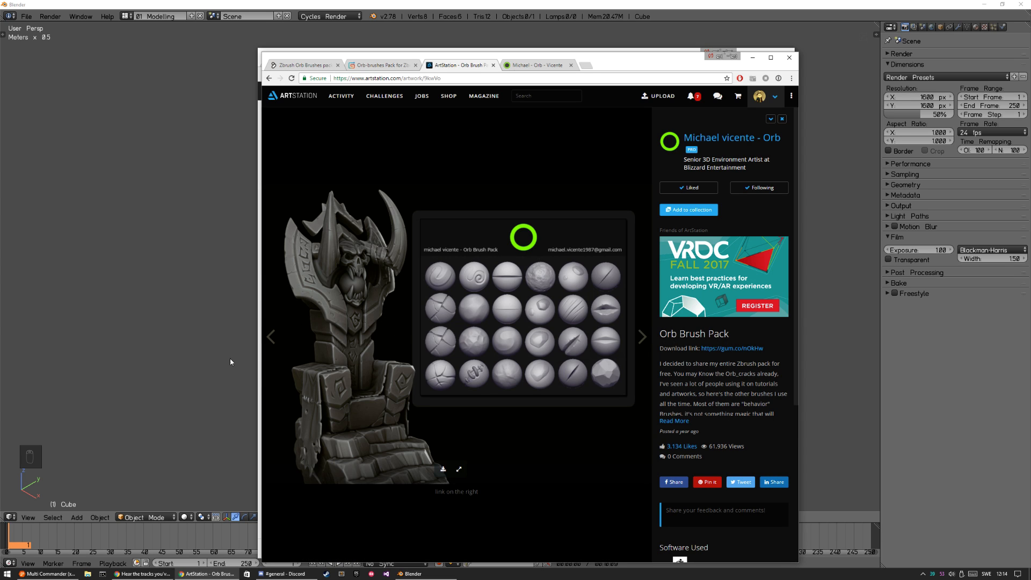
click(304, 65)
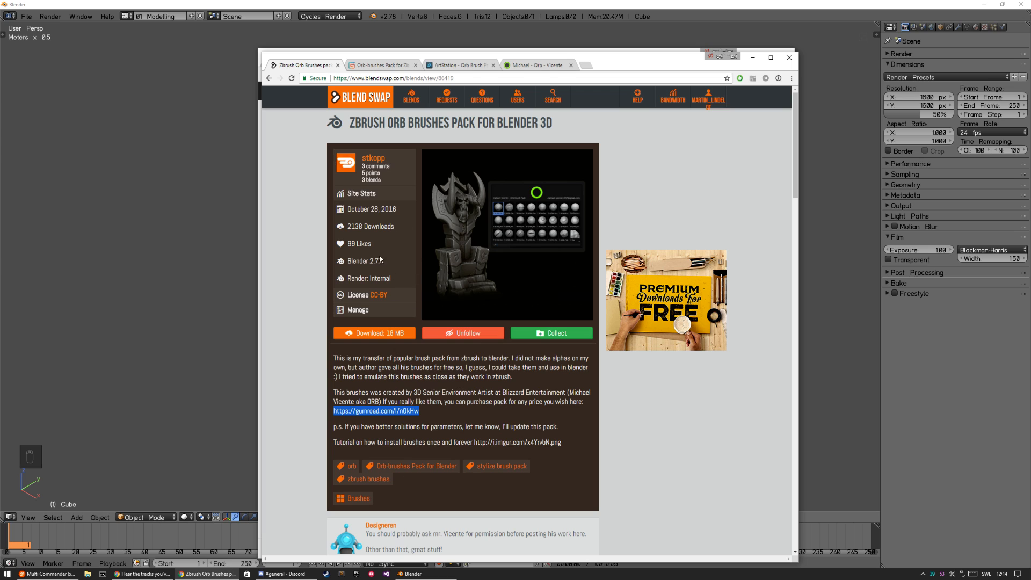
Step: Switch to Blender, recenter the 3D cursor and append all the AI Orb brushes from OrbBrushes.blend in the brush lib folder
click(208, 275)
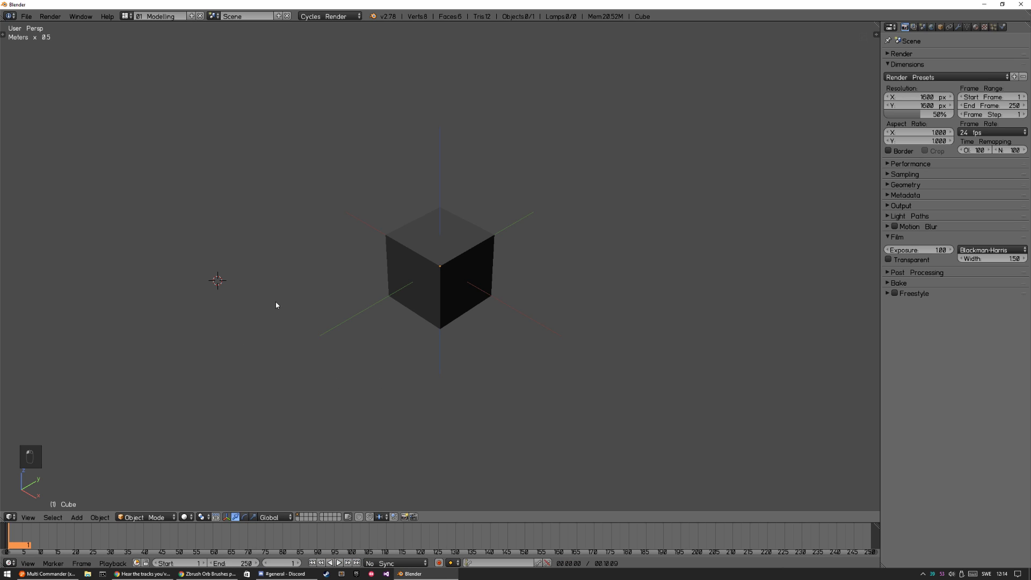
key(shift+c)
key(shift+F1)
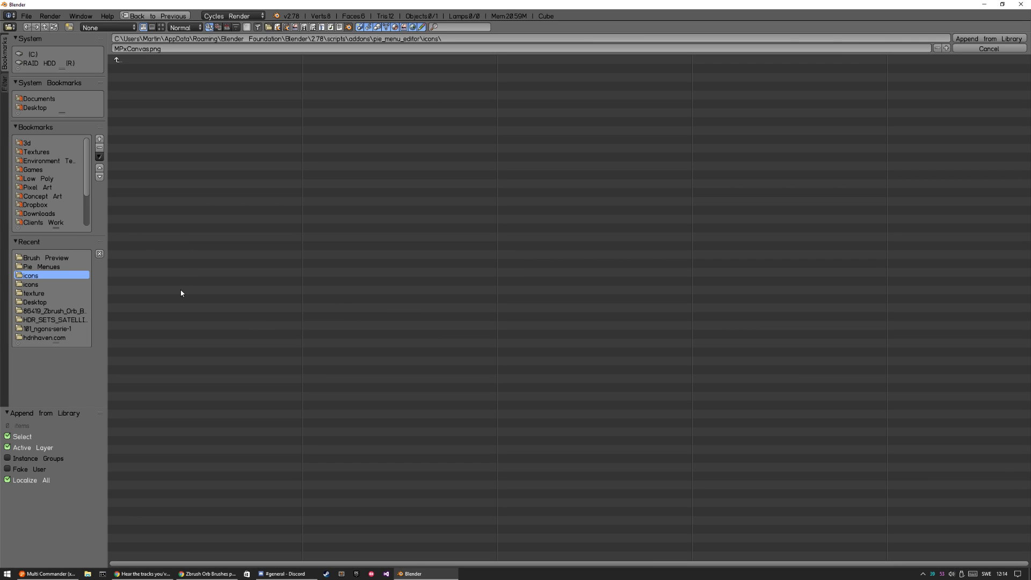
click(34, 143)
click(143, 102)
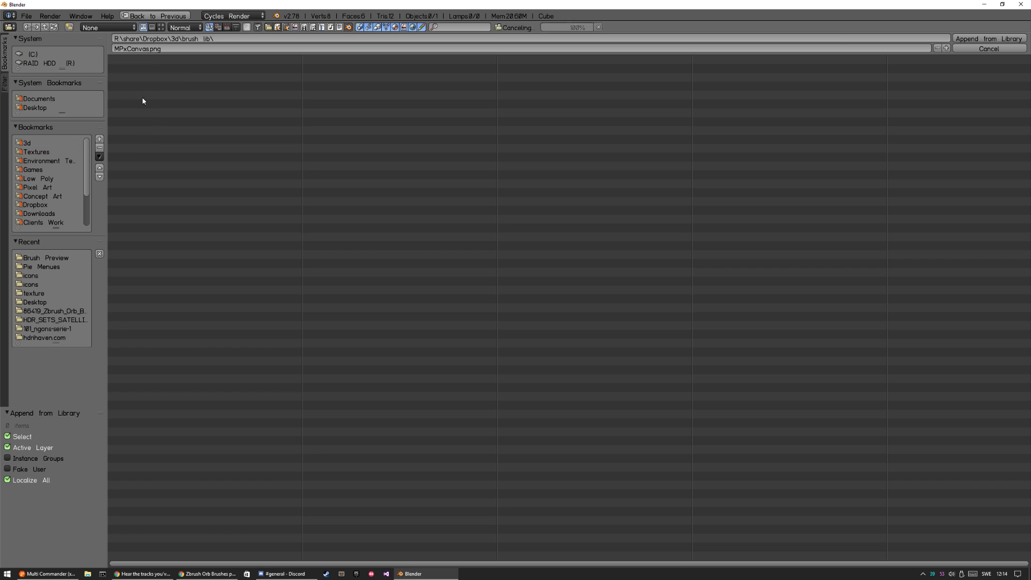
click(141, 69)
double_click(156, 87)
click(137, 70)
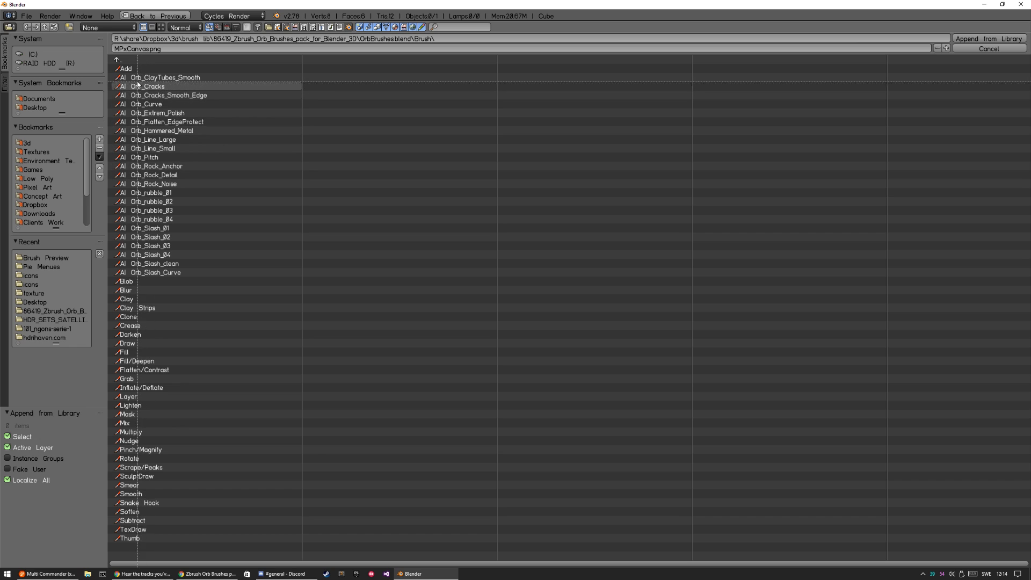
mouse_move(132, 76)
mouse_down()
mouse_move(221, 228)
mouse_move(229, 283)
mouse_up()
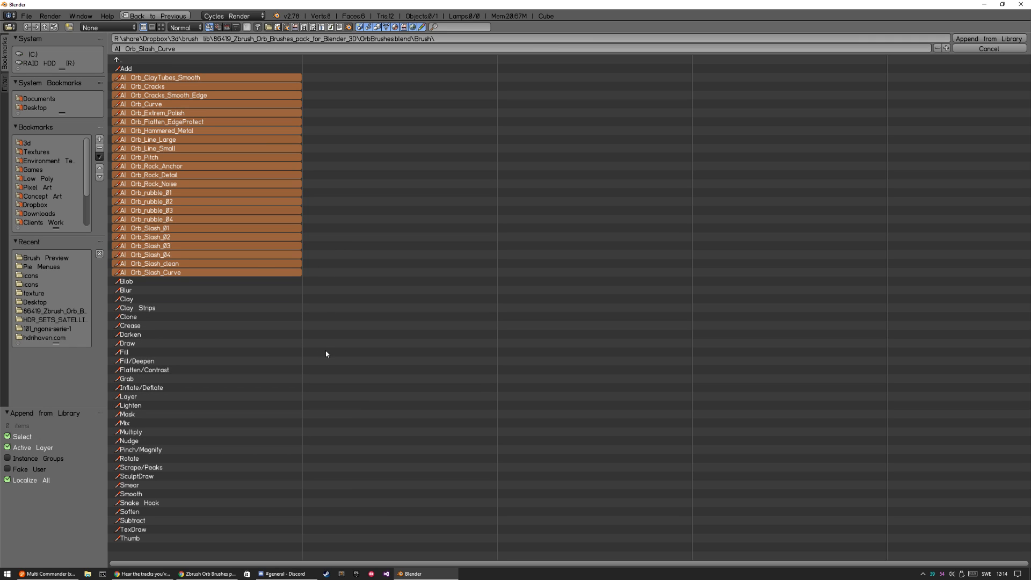
click(986, 50)
Step: Select the cube and subdivide its whole mesh three times in Edit Mode
right_click(405, 282)
key(Tab)
key(ctrl+d)
key(ctrl+d)
key(ctrl+d)
key(ctrl+d)
key(ctrl+d)
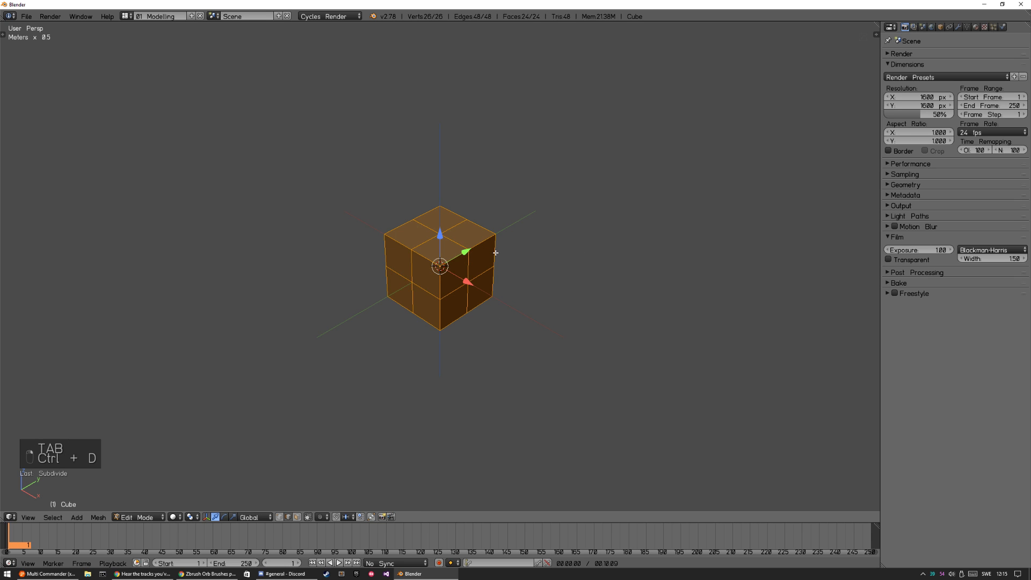
Step: Round the subdivided cube into a sphere with To Sphere, scale it up and leave Edit Mode
key(alt+shift+s)
click(625, 205)
key(F6)
drag(614, 289, 665, 285)
key(s)
click(768, 140)
key(Tab)
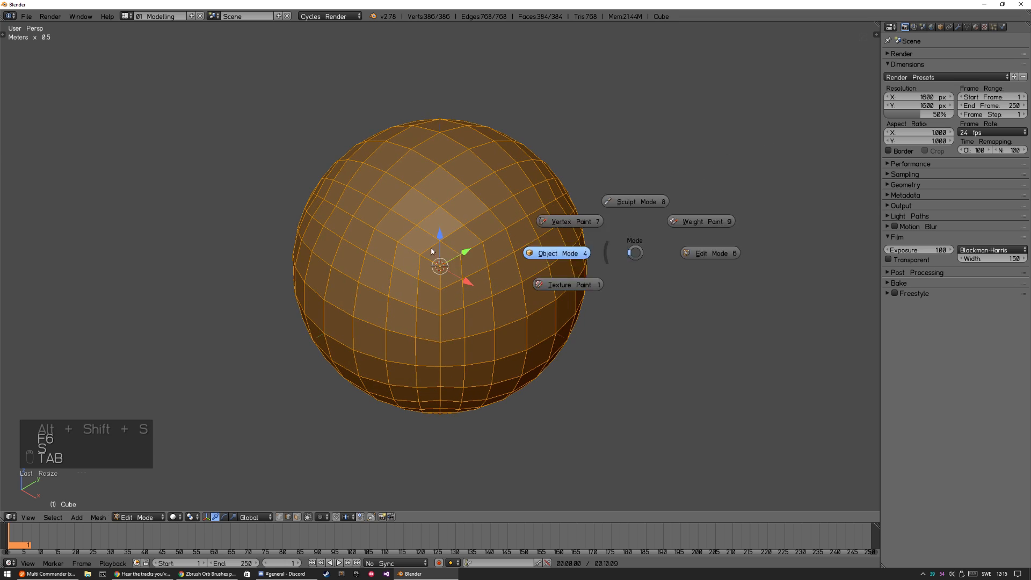
Step: Add a Multiresolution modifier subdivided to level 3 to the sphere, with smooth shading
click(957, 27)
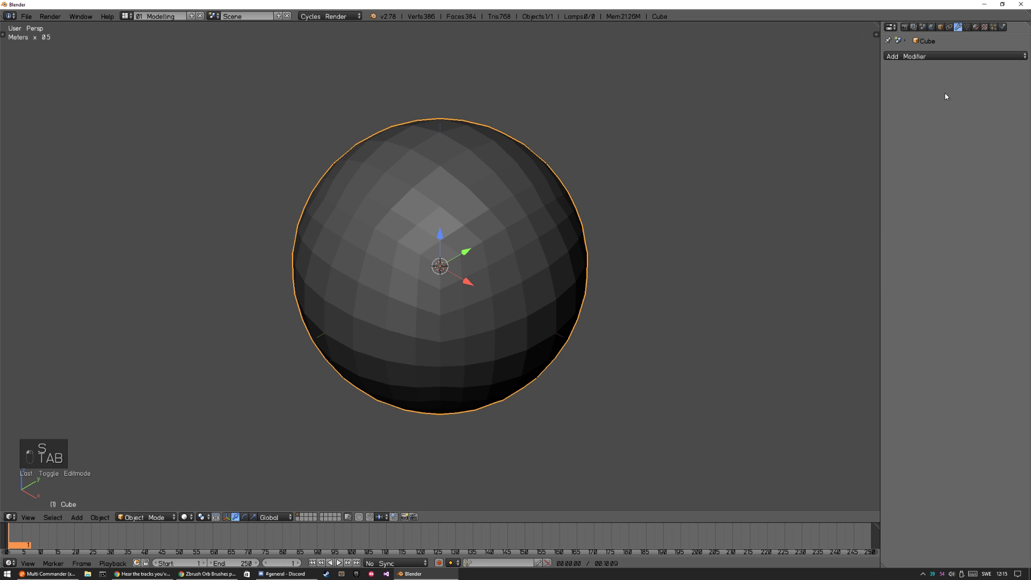
click(918, 56)
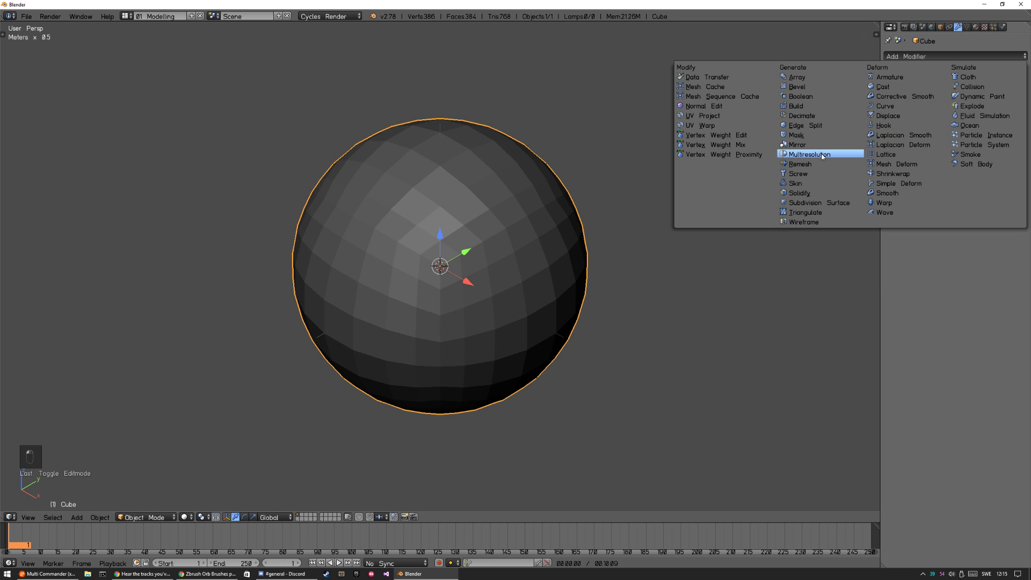
click(819, 154)
click(978, 107)
click(976, 108)
click(974, 108)
scroll(408, 263, down, 4)
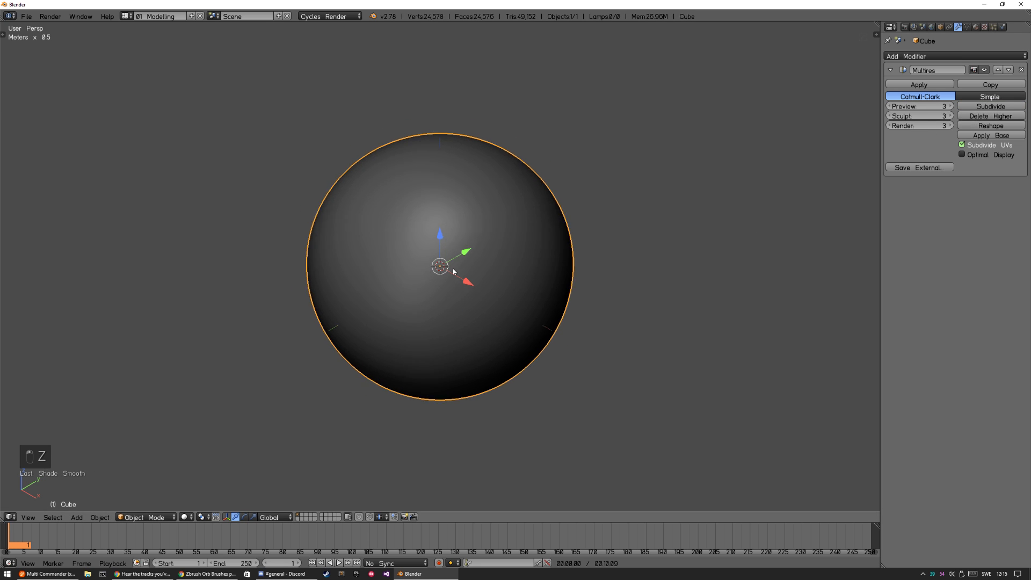
key(a)
scroll(457, 276, up, 2)
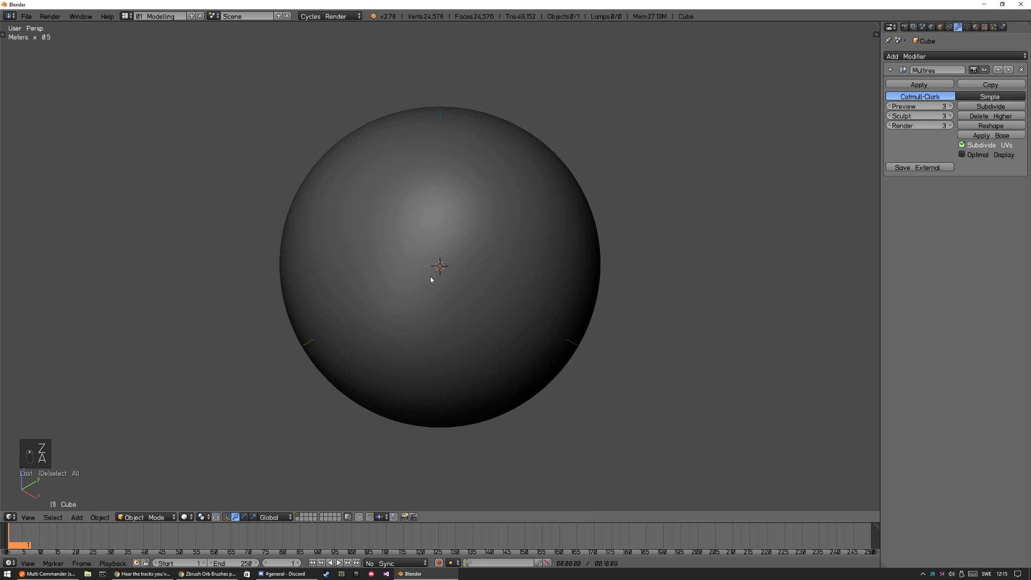
Step: Enter Sculpt Mode, choose the AI Orb_ClayTubes_Smooth brush and show its texture settings
key(ctrl+Tab)
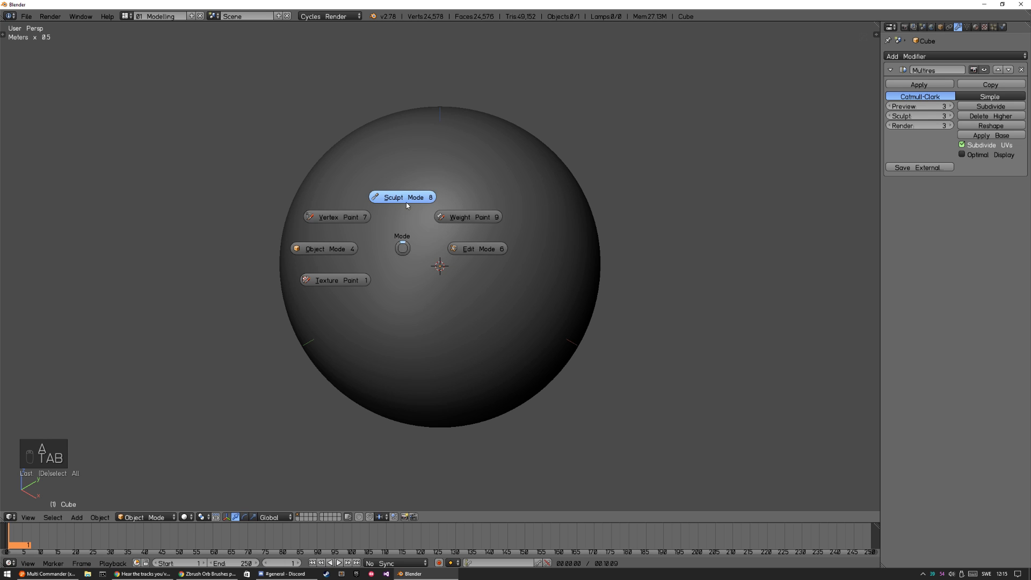
click(406, 202)
key(t)
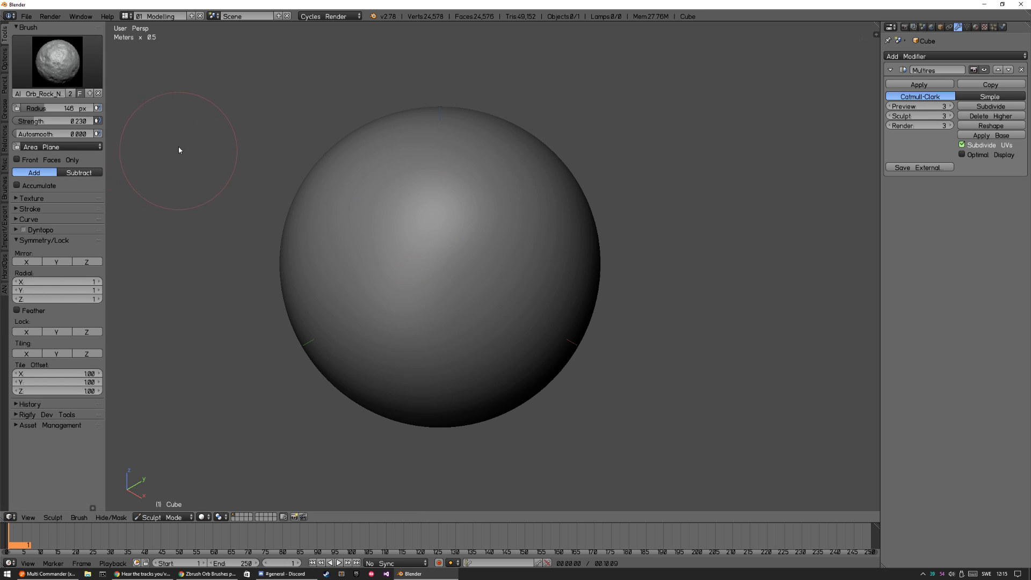
click(65, 62)
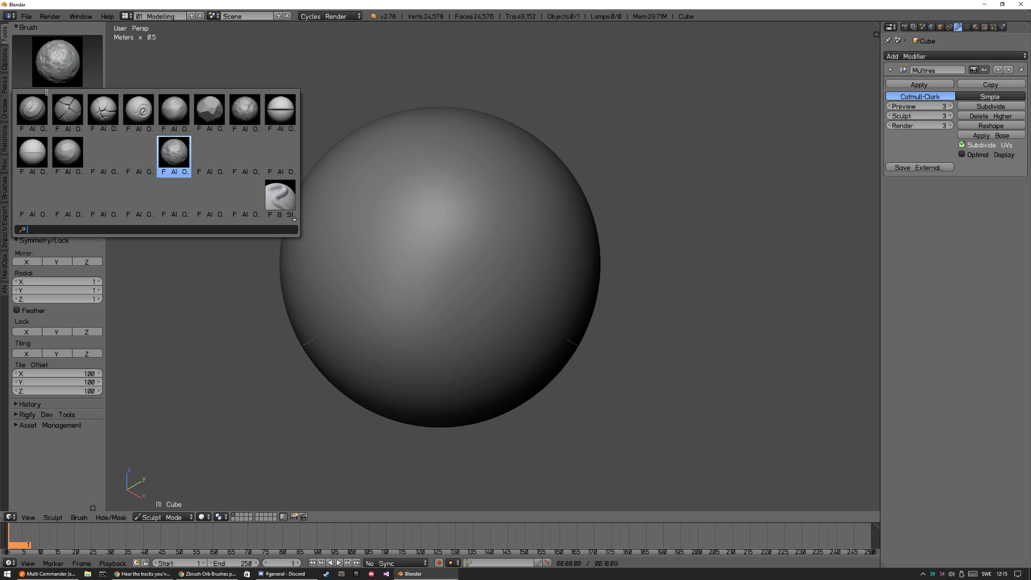
click(34, 113)
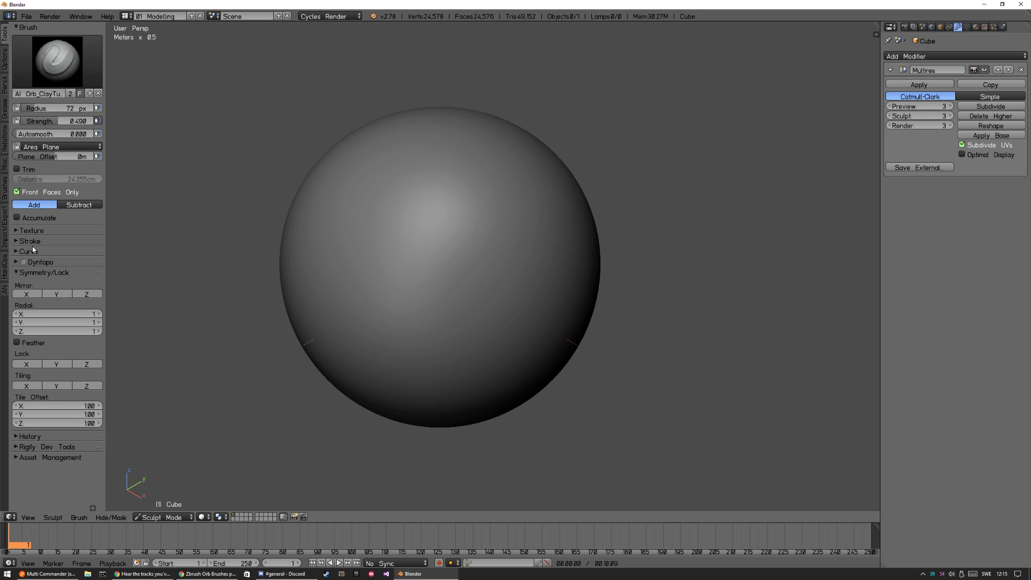
click(36, 233)
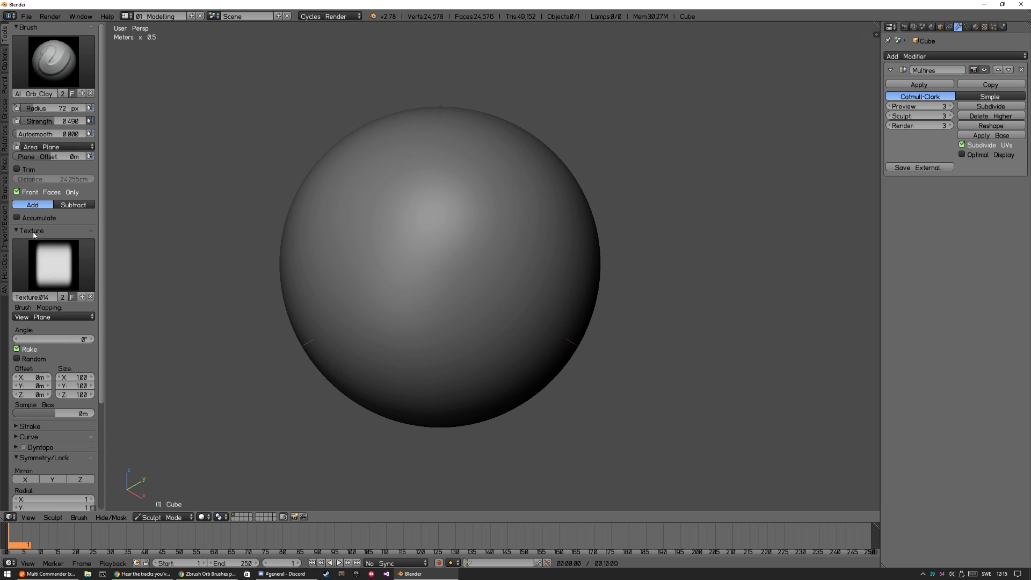
Step: Sculpt several overlapping diagonal and vertical clay strokes across the front of the sphere
mouse_move(405, 200)
mouse_down()
mouse_move(365, 305)
mouse_move(387, 325)
mouse_up()
drag(430, 272, 414, 329)
drag(373, 255, 455, 342)
drag(385, 241, 473, 334)
drag(405, 223, 471, 302)
mouse_move(471, 306)
middle_down()
mouse_move(499, 269)
mouse_move(482, 289)
middle_up()
Step: Raise the brush strength to 0.535, add more clay over the strokes and inspect the relief from other angles
key(shift+f)
click(445, 270)
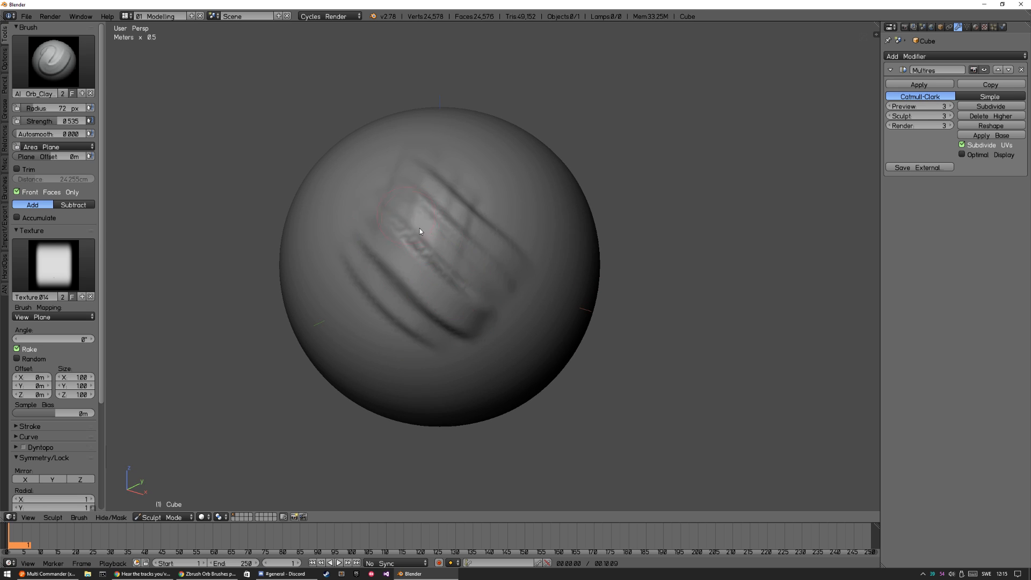
drag(411, 223, 477, 275)
mouse_move(460, 324)
middle_down()
mouse_move(481, 280)
mouse_move(338, 267)
middle_up()
middle_drag(429, 207, 450, 278)
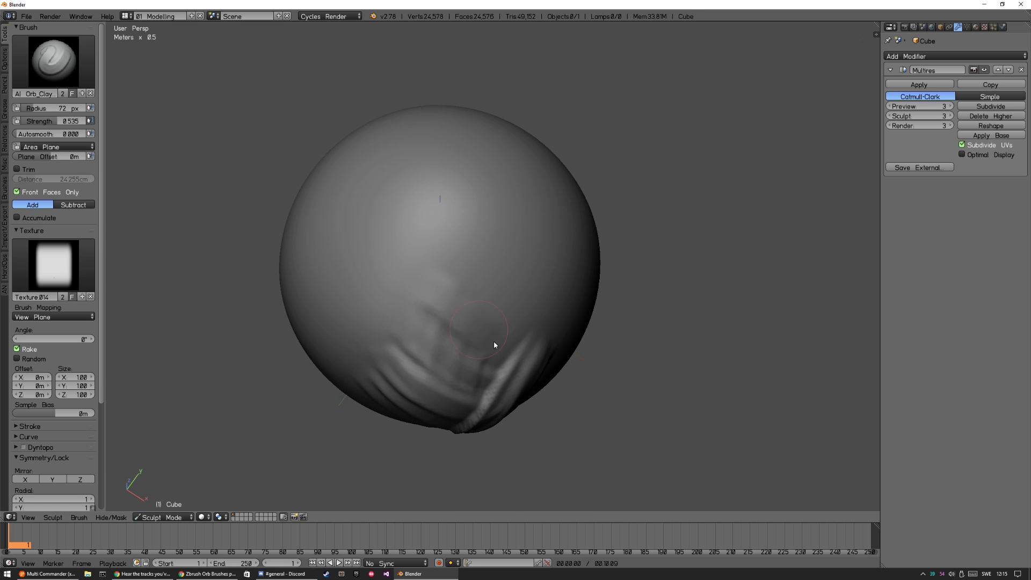
Step: Choose the first Orb crack brush, set its radius to 27 px and carve a few straight cracks beside the clay relief
middle_drag(488, 336, 473, 299)
click(57, 61)
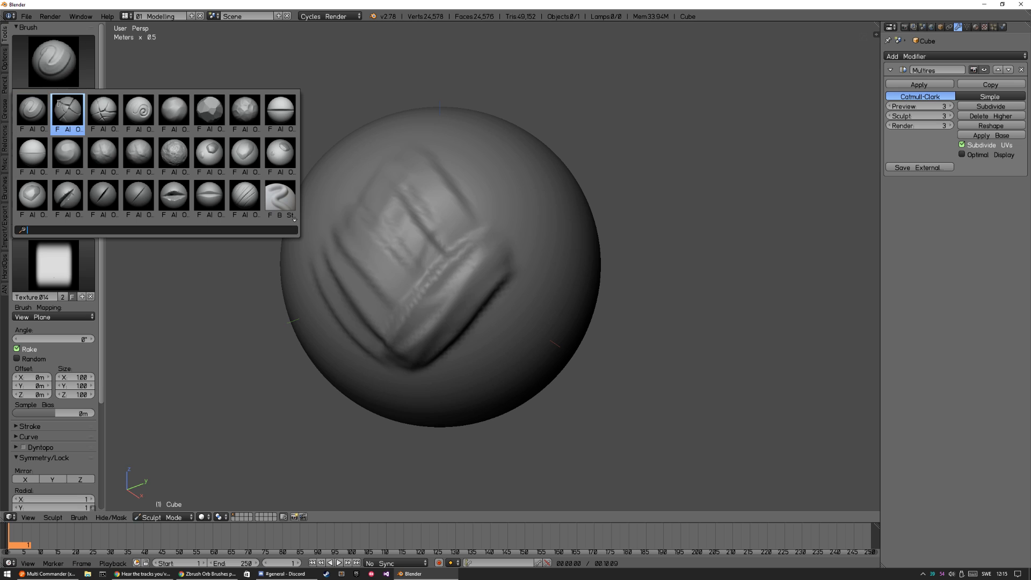
click(68, 112)
middle_drag(367, 222, 419, 234)
key(f)
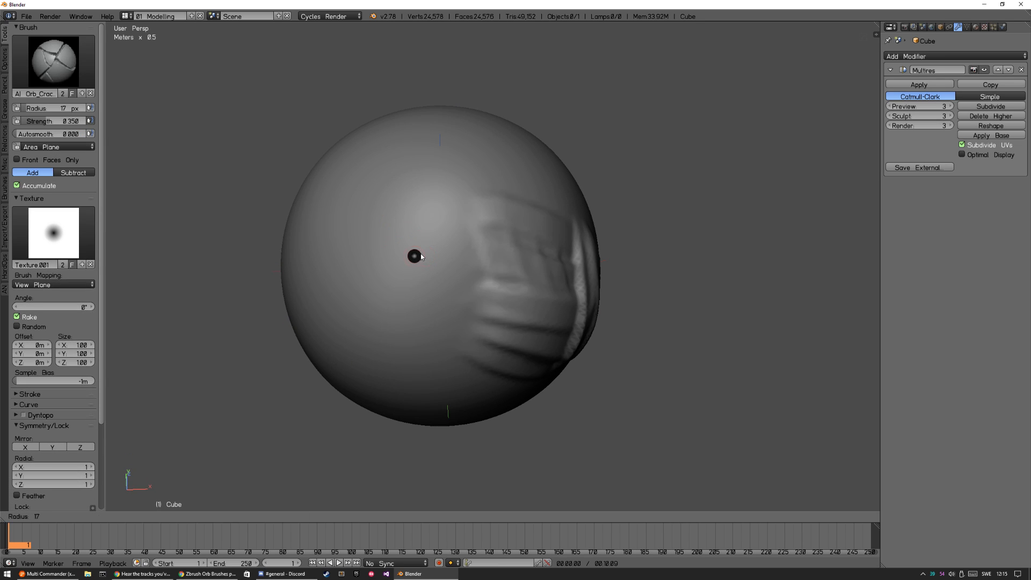
click(431, 281)
key(f)
click(397, 250)
key(f)
click(438, 297)
drag(404, 275, 378, 328)
middle_drag(423, 317, 408, 284)
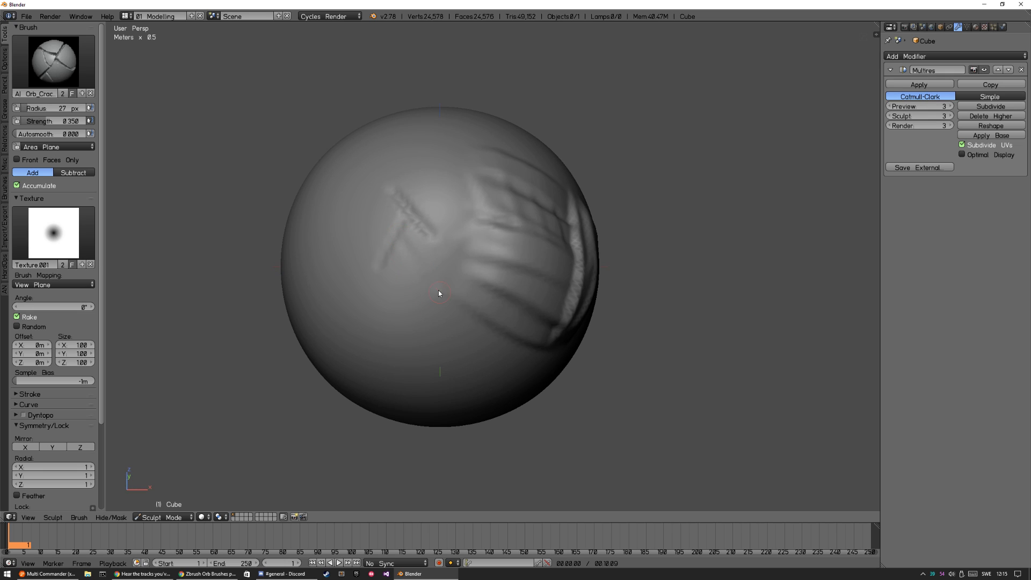
Step: Subdivide the Multires modifier to level 5 and raise its preview level to 5
click(989, 107)
click(949, 106)
click(996, 107)
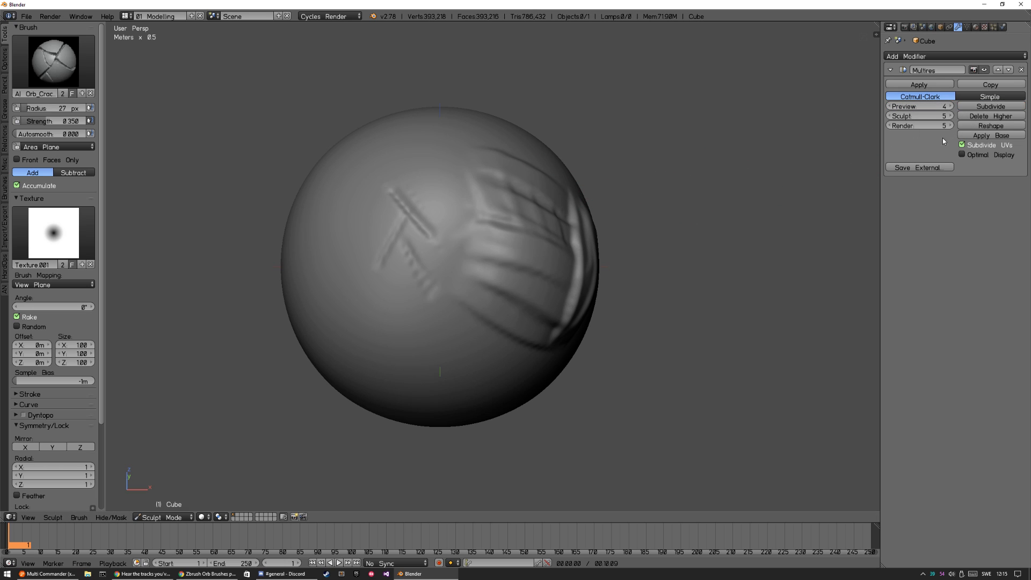
Step: Carve more crossing cracks below the first ones, reducing the brush radius to 17 px
drag(409, 283, 395, 310)
drag(375, 273, 412, 318)
key(f)
click(395, 295)
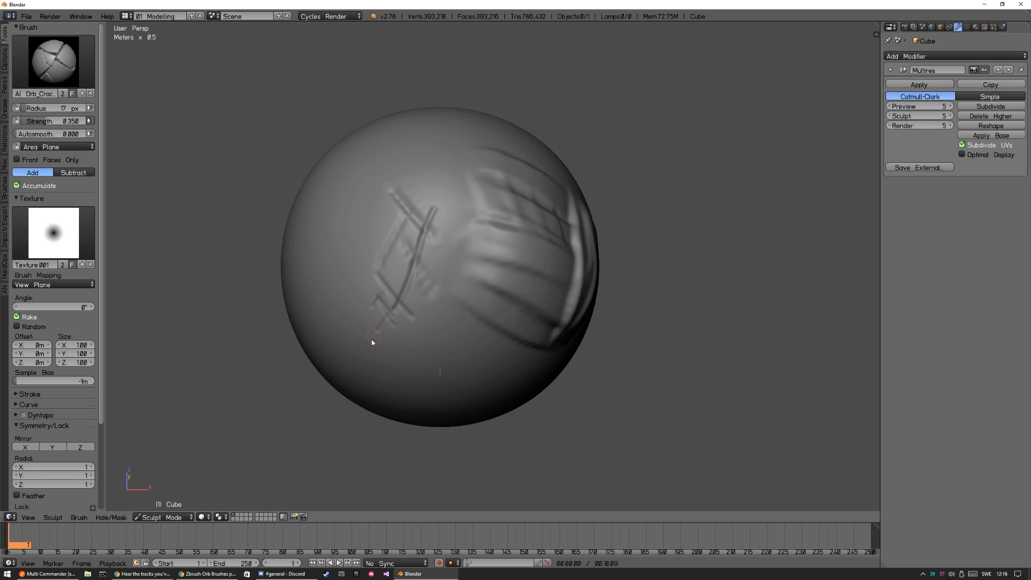
Step: Choose the second Orb crack brush and carve several thin intersecting cracks above and beside the existing ones
middle_drag(440, 287, 444, 328)
click(52, 53)
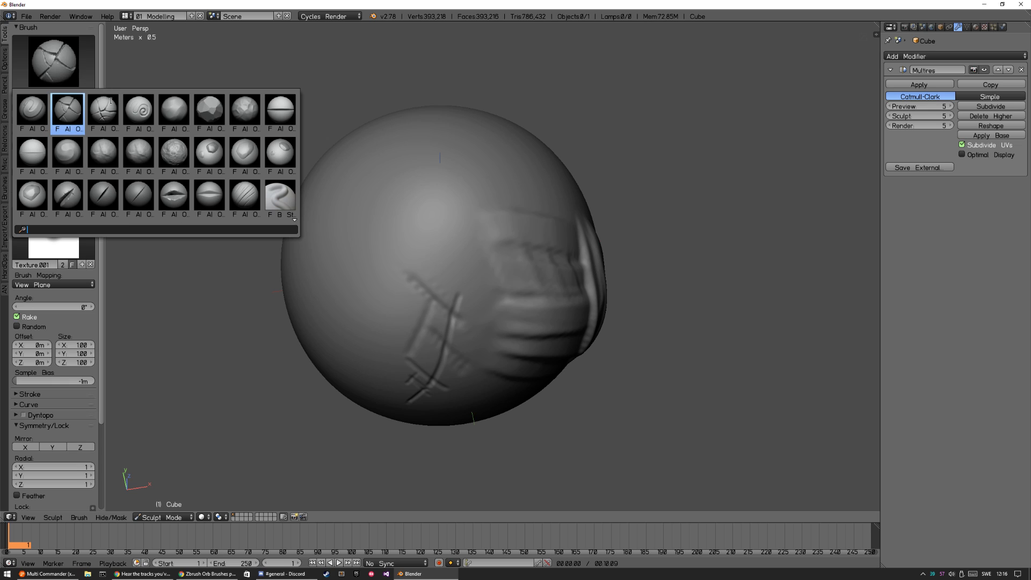
click(104, 111)
mouse_move(438, 208)
mouse_down()
mouse_move(383, 280)
mouse_move(441, 201)
mouse_up()
mouse_move(394, 227)
mouse_down()
mouse_move(454, 268)
mouse_move(450, 227)
mouse_up()
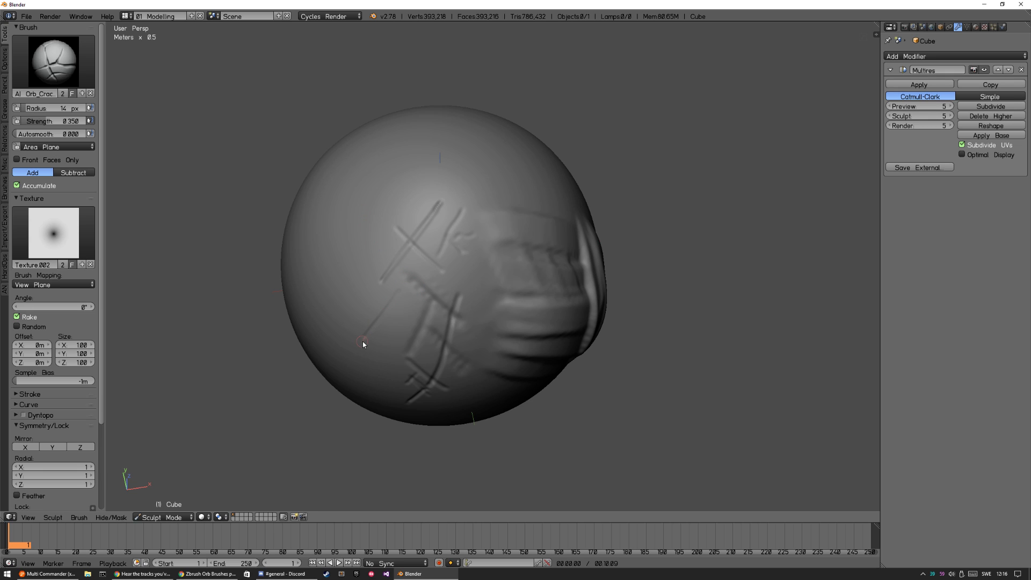
drag(357, 243, 411, 329)
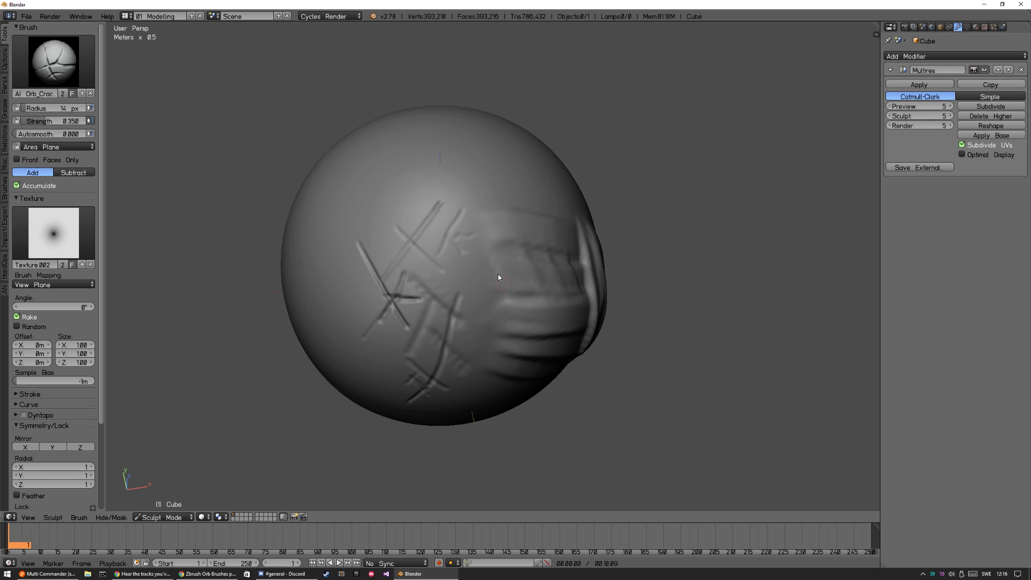
Step: Choose the Orb curve brush in Subtract mode, set its radius to 30 px and sculpt a spiral with a curling tail beside the cracks
middle_drag(497, 277, 479, 271)
click(54, 60)
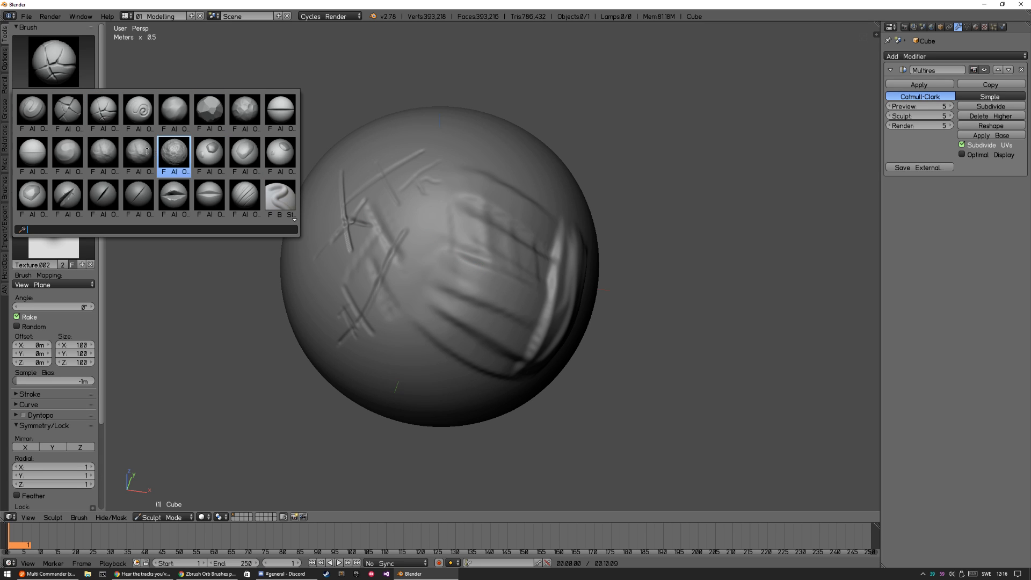
click(142, 111)
mouse_move(325, 168)
middle_down()
mouse_move(395, 235)
mouse_move(375, 290)
middle_up()
key(f)
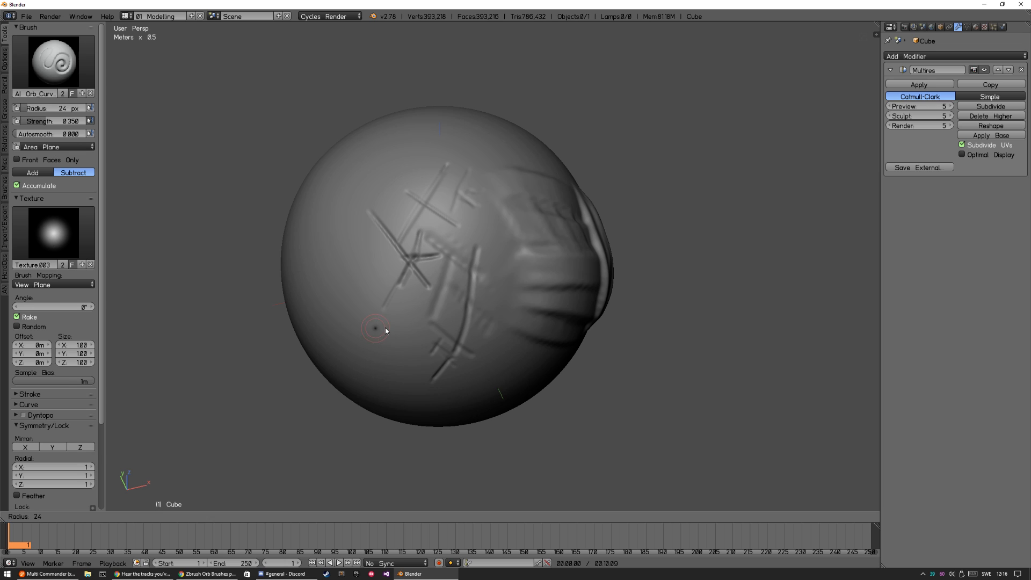
click(387, 327)
drag(394, 324, 405, 326)
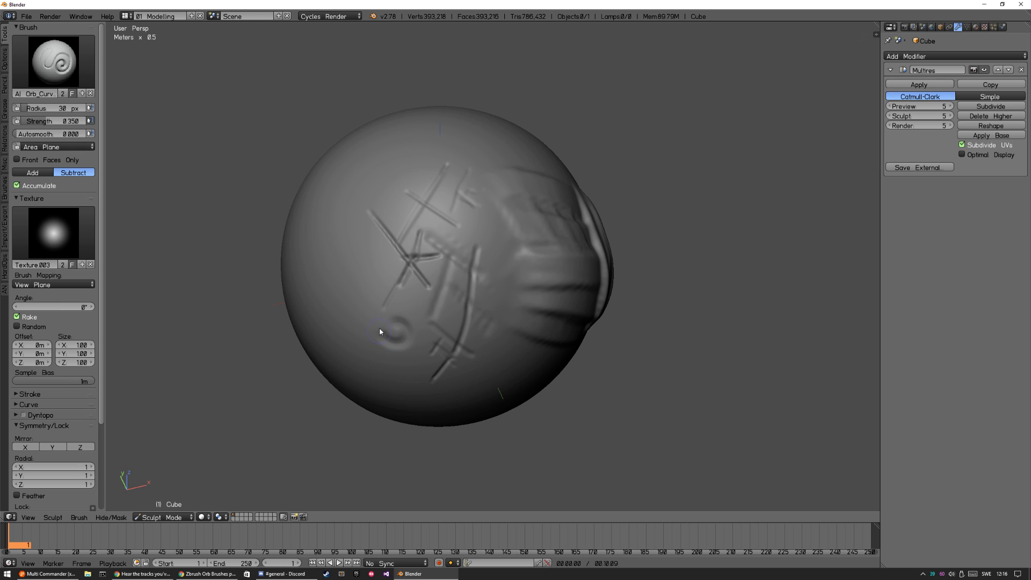
mouse_move(425, 347)
mouse_down()
mouse_move(356, 341)
mouse_move(343, 251)
mouse_move(340, 327)
mouse_up()
Step: Sculpt a smaller S-shaped swirl and a closed loop below the large spiral
middle_drag(432, 225, 444, 265)
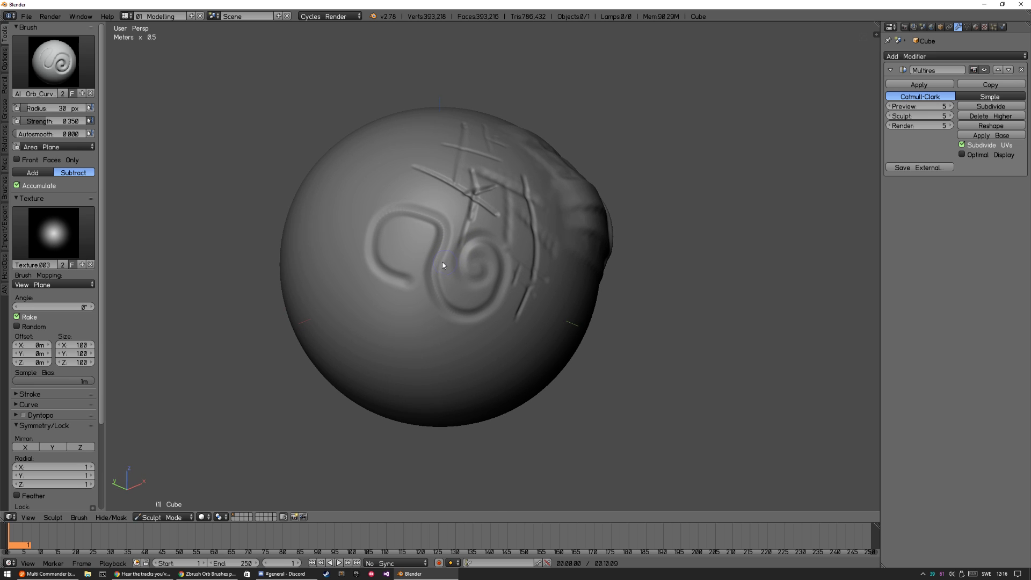
drag(436, 362, 396, 355)
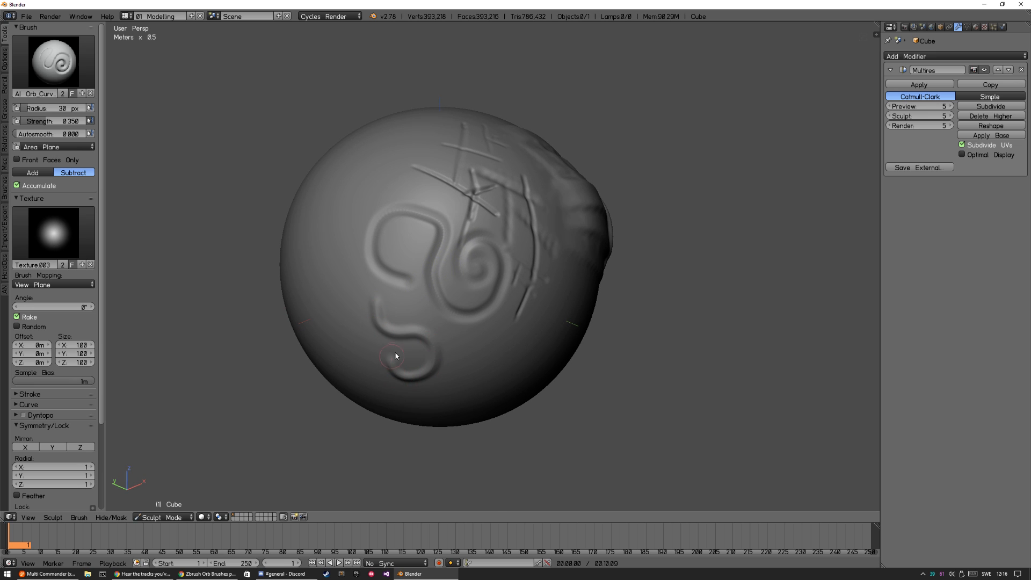
mouse_move(439, 327)
middle_down()
mouse_move(417, 301)
mouse_move(388, 302)
mouse_move(407, 281)
middle_up()
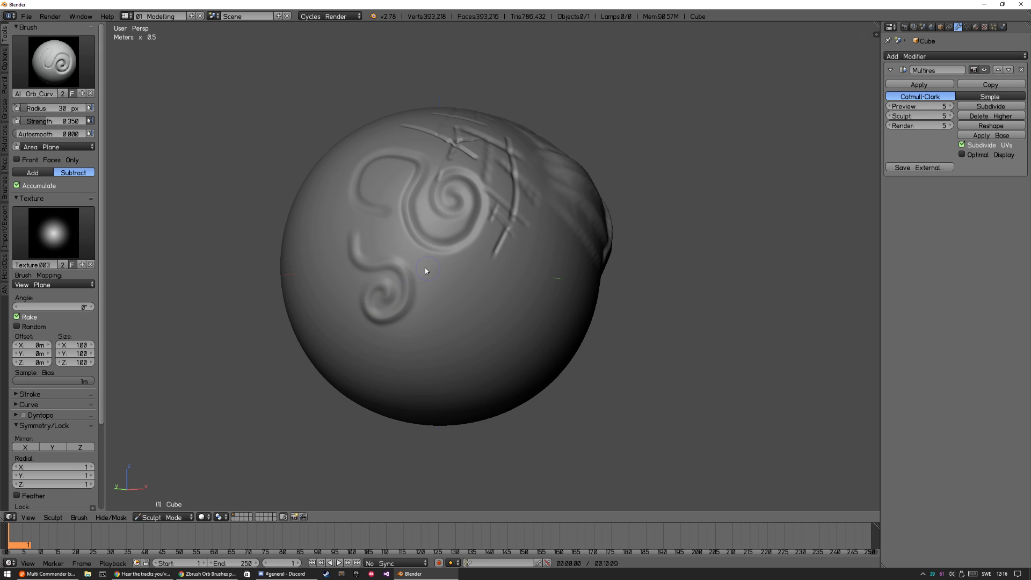
drag(434, 275, 450, 293)
Step: Choose the Orb flatten brush at strength 1.000 and scrape broad flat planes across the swirls
middle_drag(444, 265, 474, 316)
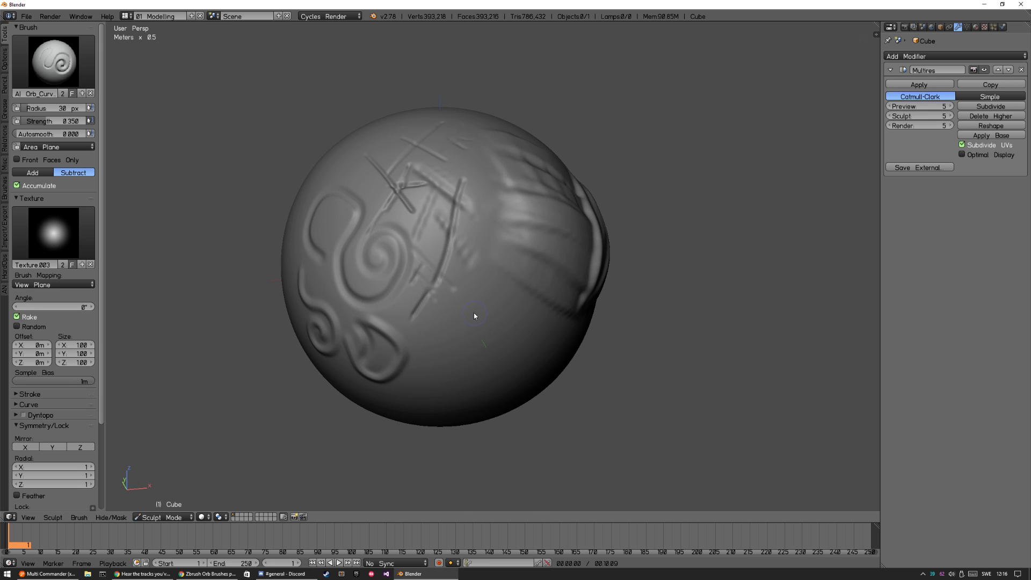
click(87, 41)
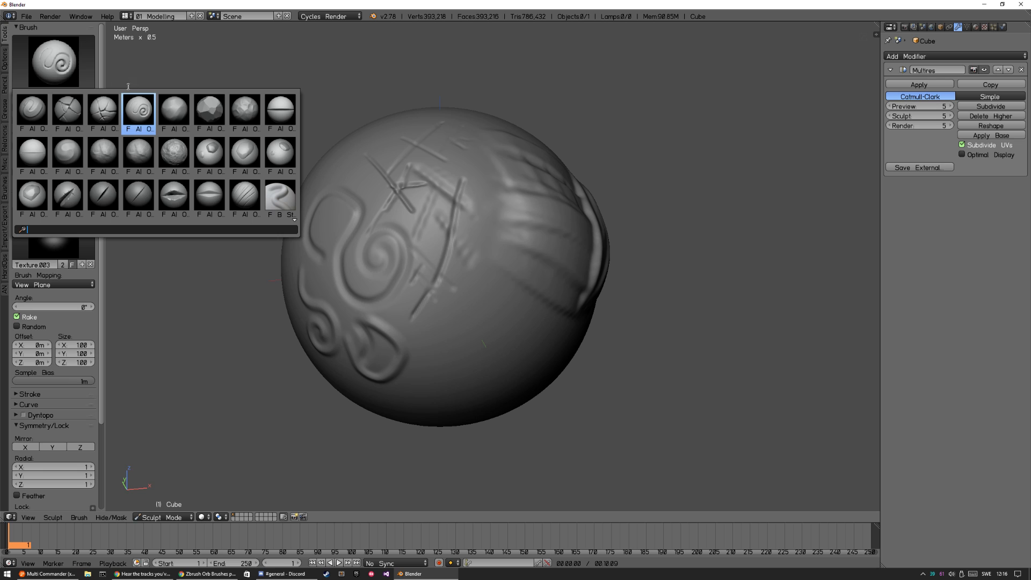
click(209, 109)
mouse_move(256, 159)
middle_down()
mouse_move(430, 283)
mouse_move(354, 224)
middle_up()
mouse_move(354, 223)
mouse_down()
mouse_move(368, 248)
mouse_move(510, 241)
mouse_move(439, 309)
mouse_move(444, 261)
mouse_up()
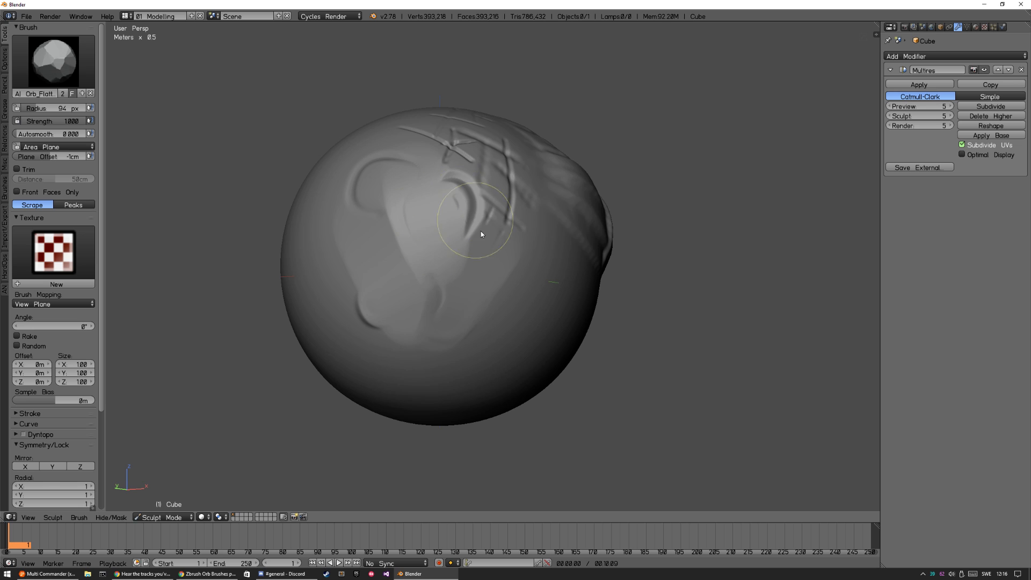
middle_drag(478, 223, 432, 253)
middle_drag(456, 306, 436, 258)
Step: Flatten more of the sphere from several angles, cutting faceted planes through the remaining swirls, cracks and nearby surface
mouse_move(421, 252)
mouse_down()
mouse_move(453, 180)
mouse_move(434, 271)
mouse_move(394, 347)
mouse_move(403, 384)
mouse_up()
middle_drag(404, 386, 520, 262)
mouse_move(520, 262)
mouse_down()
mouse_move(453, 285)
mouse_move(360, 231)
mouse_move(419, 202)
mouse_up()
middle_drag(419, 203, 423, 252)
mouse_move(423, 253)
mouse_down()
mouse_move(389, 215)
mouse_move(406, 272)
mouse_up()
middle_drag(429, 268, 448, 302)
mouse_move(449, 302)
mouse_down()
mouse_move(353, 258)
mouse_move(432, 186)
mouse_move(455, 253)
mouse_up()
mouse_move(469, 280)
middle_down()
mouse_move(444, 283)
mouse_move(447, 249)
middle_up()
mouse_move(448, 251)
mouse_down()
mouse_move(483, 232)
mouse_move(498, 179)
mouse_move(488, 336)
mouse_move(476, 350)
mouse_up()
middle_drag(451, 371, 516, 269)
mouse_move(374, 313)
mouse_down()
mouse_move(392, 292)
mouse_move(327, 203)
mouse_move(331, 236)
mouse_move(363, 280)
mouse_move(421, 279)
mouse_move(408, 277)
mouse_up()
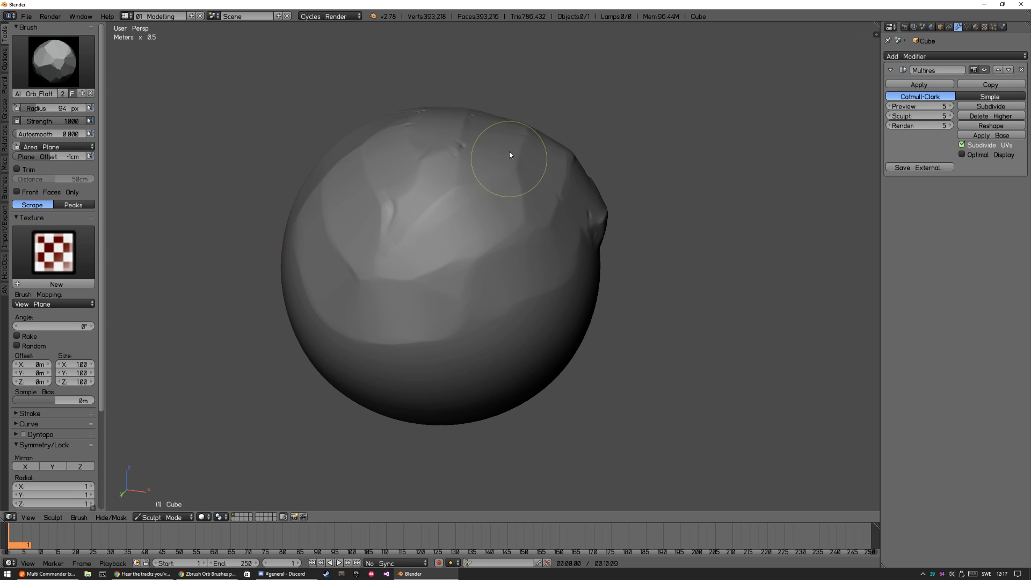
mouse_move(418, 244)
mouse_down()
mouse_move(456, 214)
mouse_move(403, 180)
mouse_move(403, 119)
mouse_move(486, 155)
mouse_up()
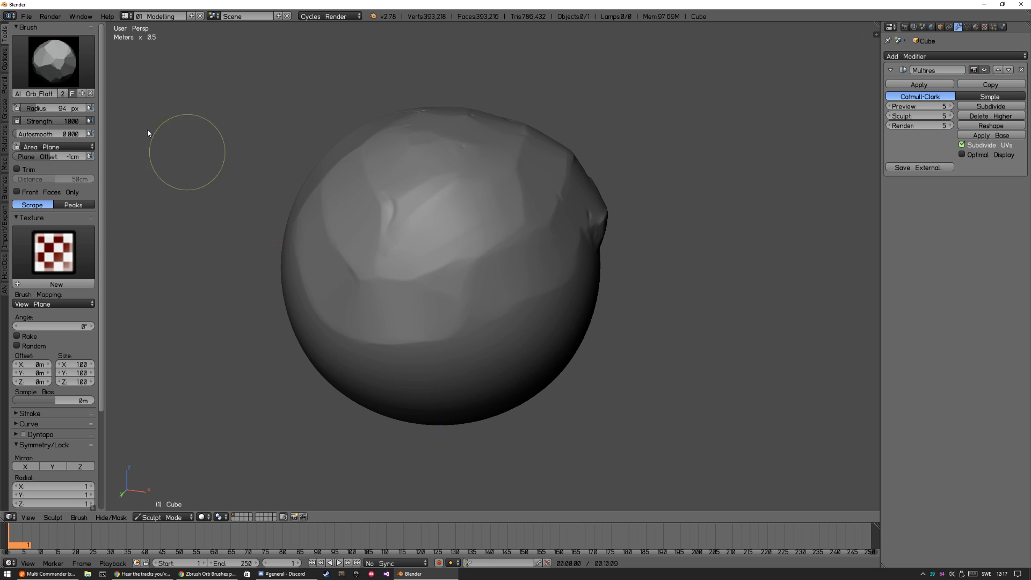
Step: Choose the AI Orb_Extr brush with Trim enabled and scrape the surface around the clay relief into smoother planes
click(54, 60)
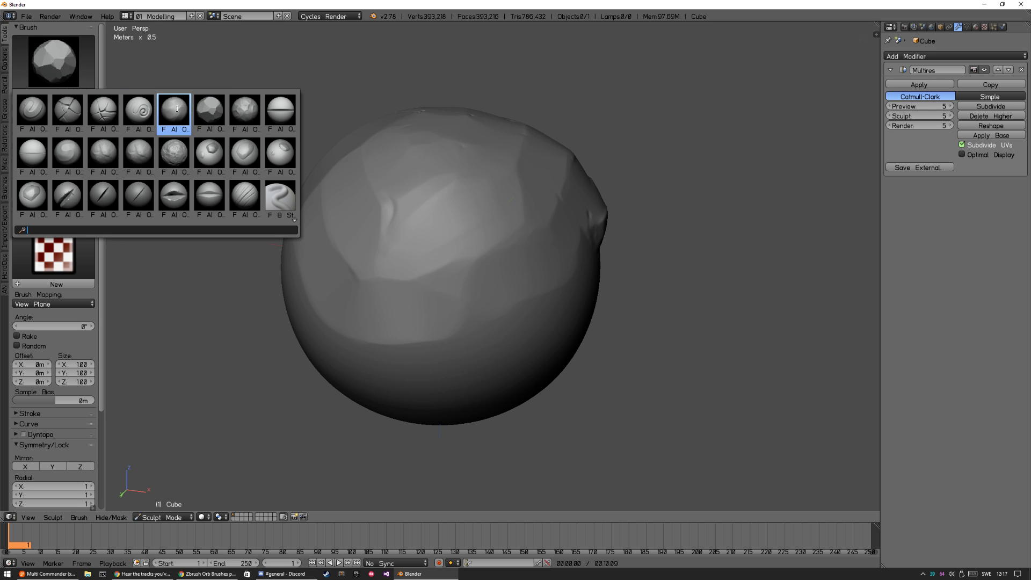
click(177, 109)
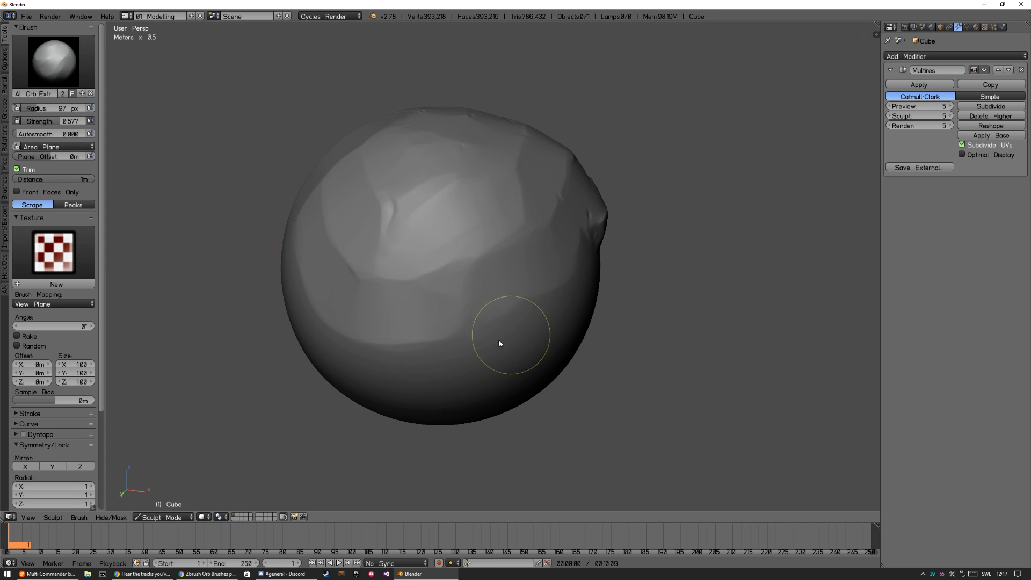
mouse_move(483, 349)
middle_down()
mouse_move(515, 340)
mouse_move(467, 288)
mouse_move(458, 312)
mouse_move(444, 276)
middle_up()
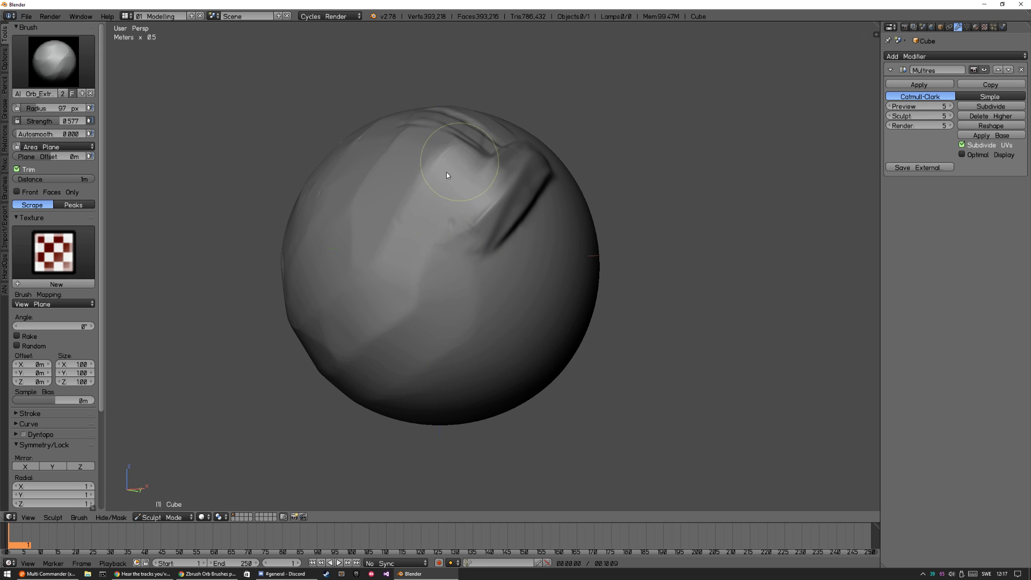
middle_drag(426, 198, 476, 230)
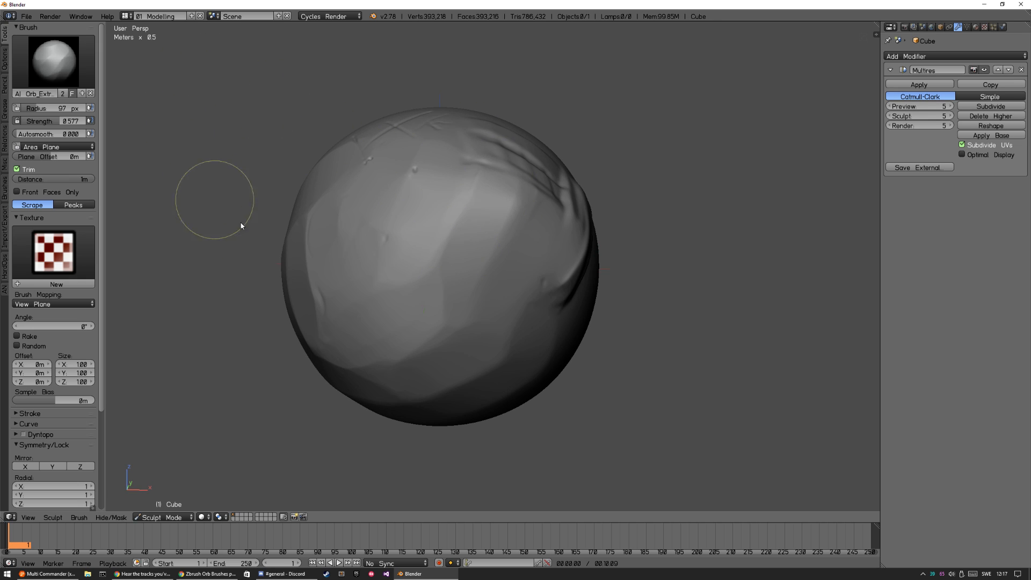
Step: Choose the AI Orb_Hammered_Metal brush, widen the tool shelf, set the radius to 122 px and dab dents on a smooth area
click(54, 60)
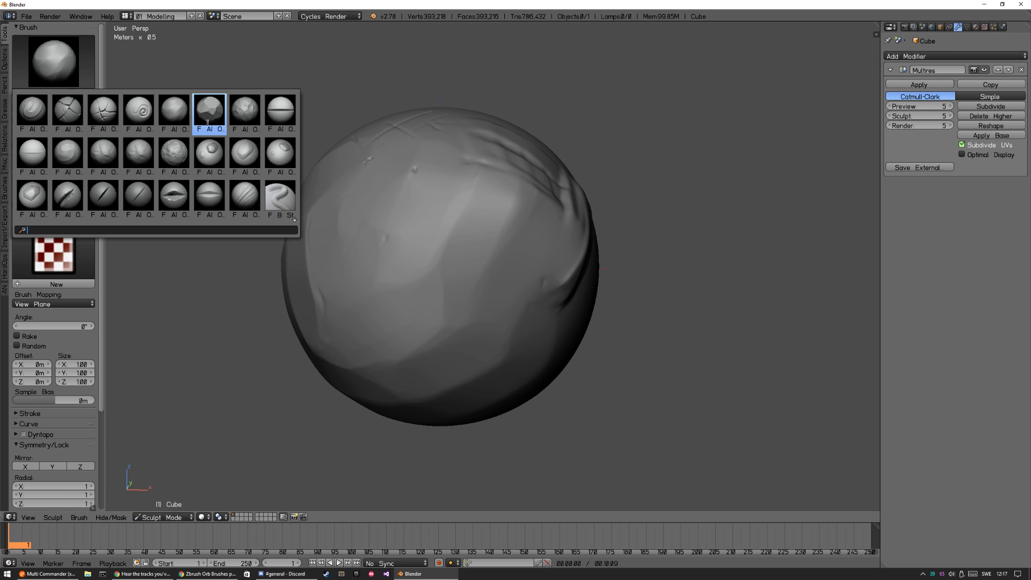
click(245, 111)
mouse_move(398, 184)
middle_down()
mouse_move(486, 230)
mouse_move(264, 238)
middle_up()
drag(105, 265, 167, 265)
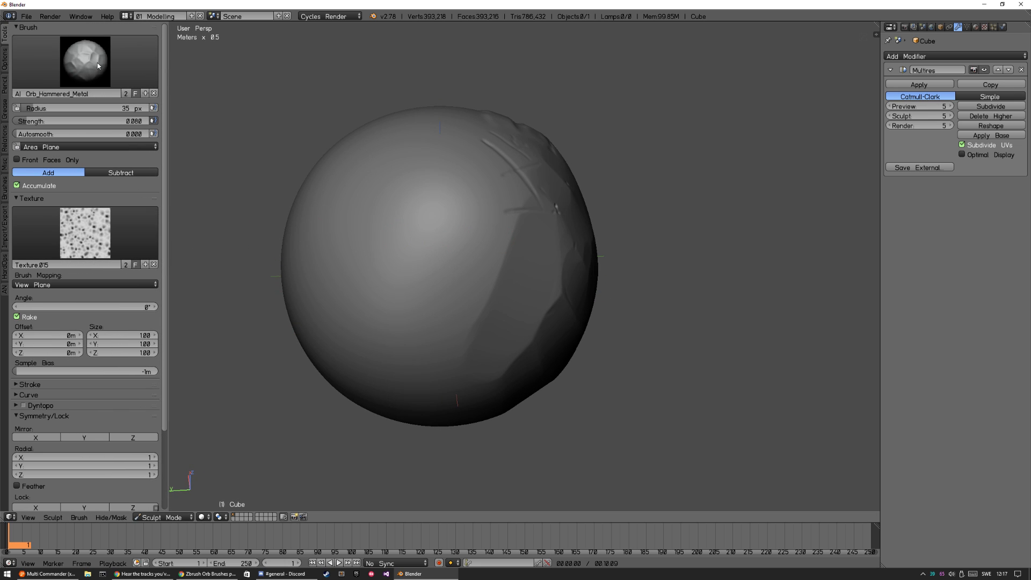
key(f)
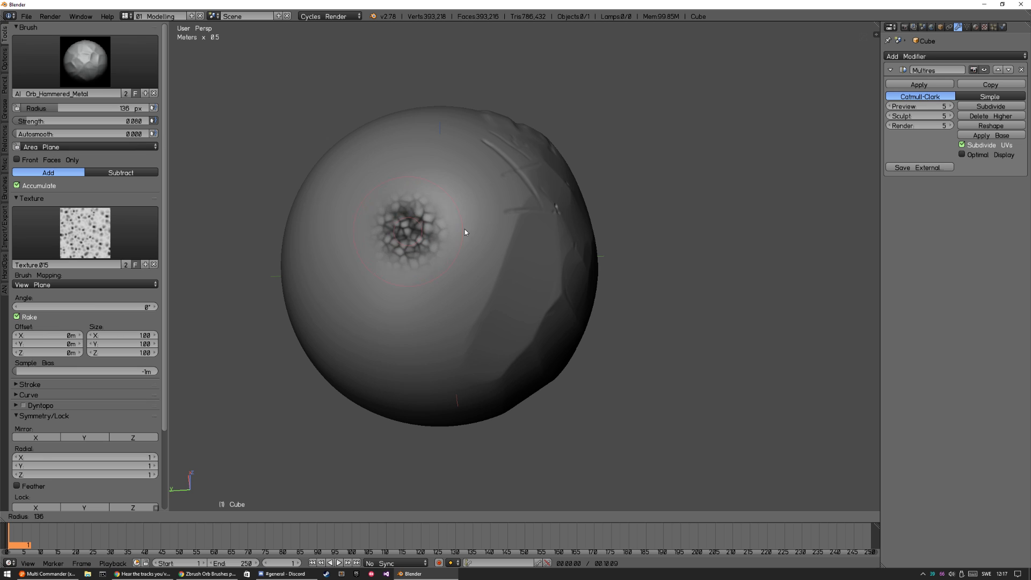
click(394, 214)
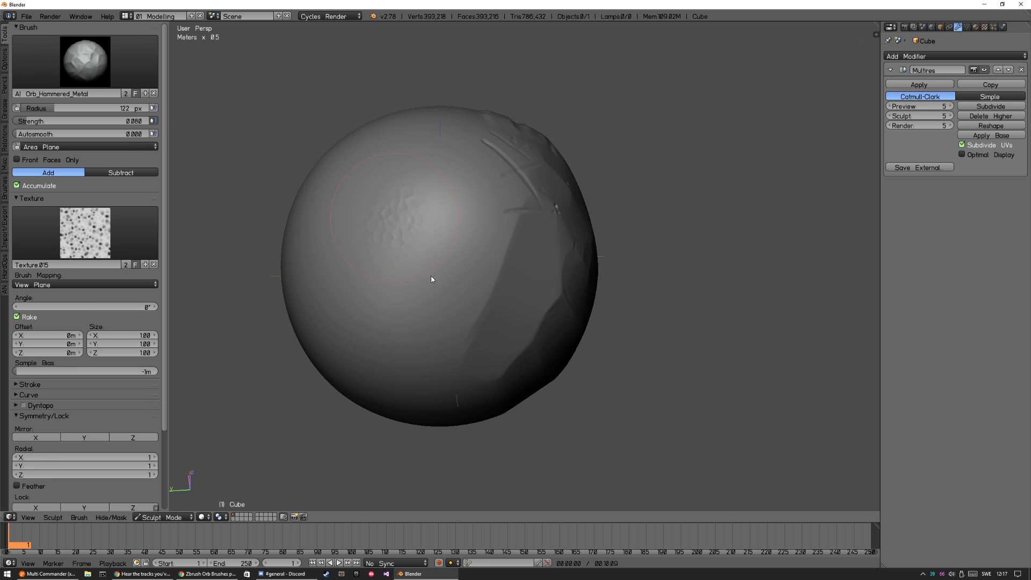
Step: Spread the hammered metal texture in overlapping patches around the sphere's smooth side up to the clay strokes
mouse_move(437, 313)
middle_down()
mouse_move(451, 285)
mouse_move(391, 267)
mouse_move(383, 213)
middle_up()
middle_drag(439, 274, 438, 191)
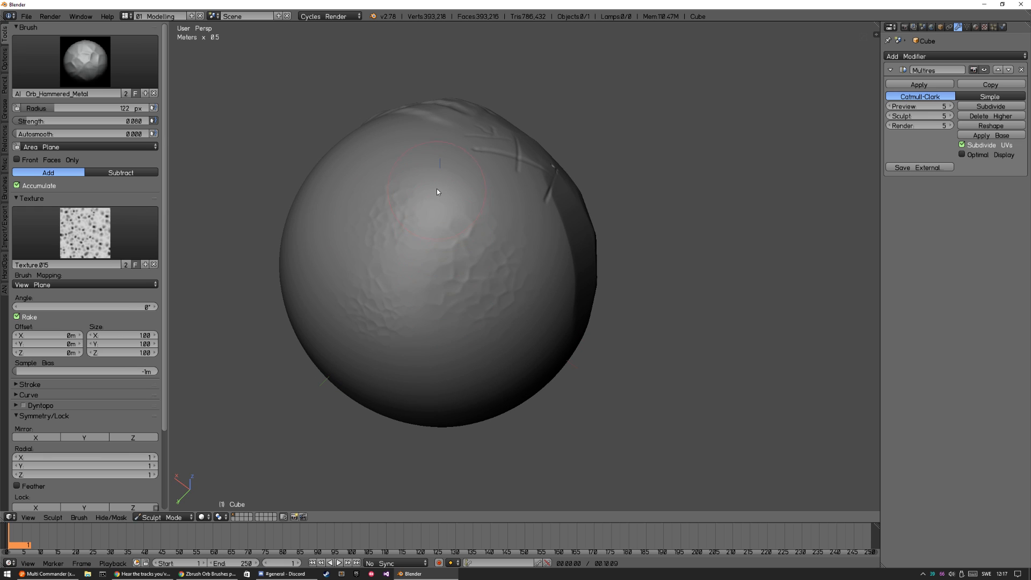
mouse_move(462, 287)
middle_down()
mouse_move(451, 296)
mouse_move(511, 248)
mouse_move(510, 233)
mouse_move(506, 271)
mouse_move(502, 237)
mouse_move(422, 219)
mouse_move(481, 257)
mouse_move(445, 241)
mouse_move(488, 238)
mouse_move(490, 256)
mouse_move(492, 241)
mouse_move(437, 253)
middle_up()
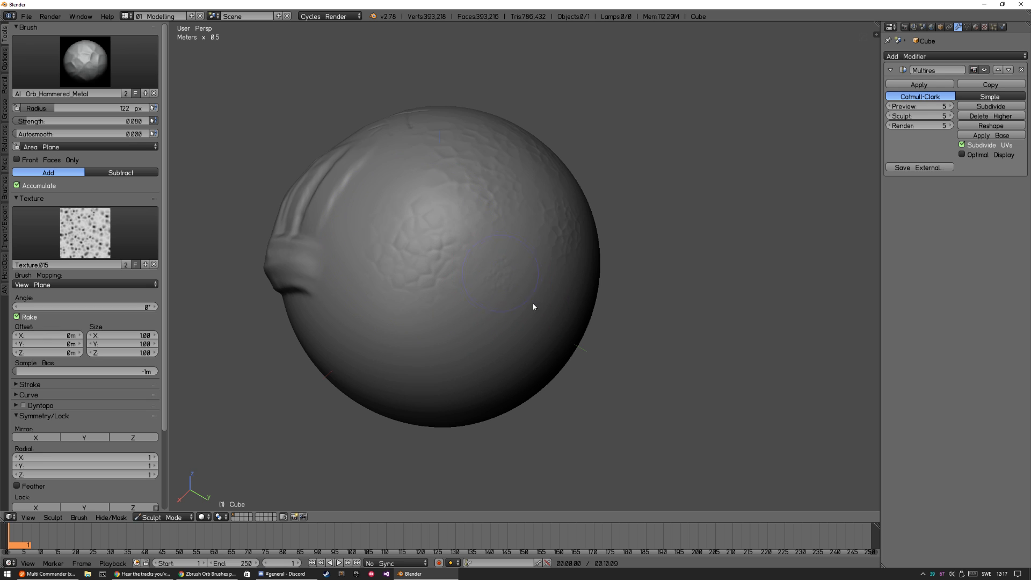
middle_drag(523, 343, 464, 191)
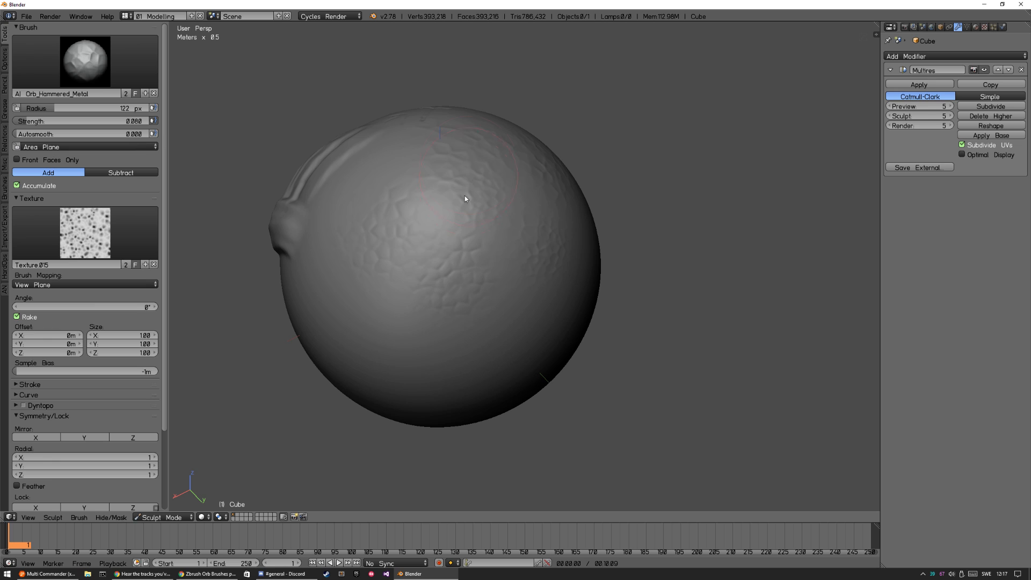
mouse_move(438, 293)
middle_down()
mouse_move(458, 281)
mouse_move(417, 256)
middle_up()
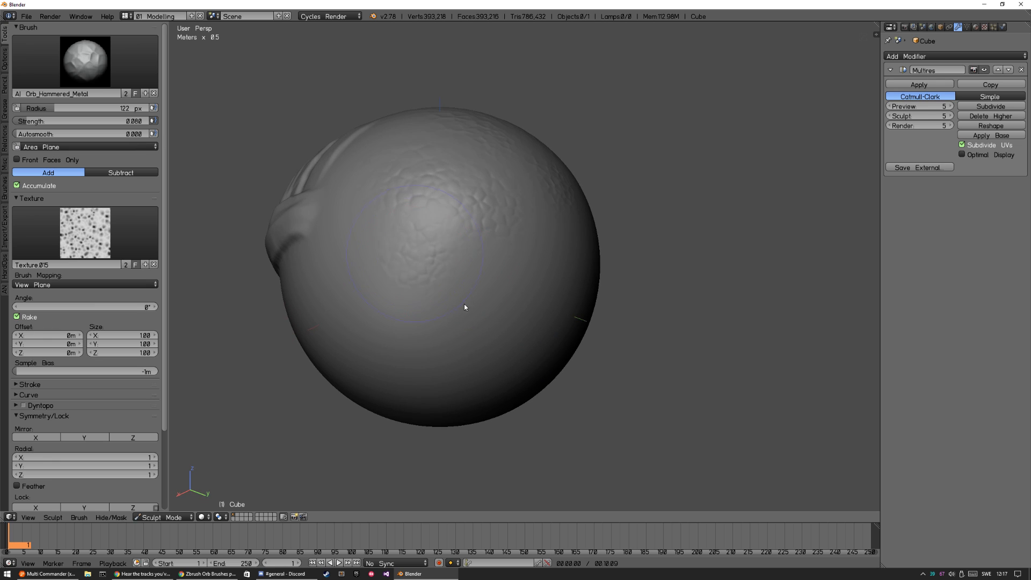
mouse_move(582, 313)
middle_down()
mouse_move(545, 281)
mouse_move(464, 266)
middle_up()
mouse_move(534, 292)
middle_down()
mouse_move(529, 268)
mouse_move(477, 246)
mouse_move(483, 221)
middle_up()
Step: Choose the AI Orb_Line_Large brush and carve straight grooves between the clay strokes and the hammered area
click(79, 57)
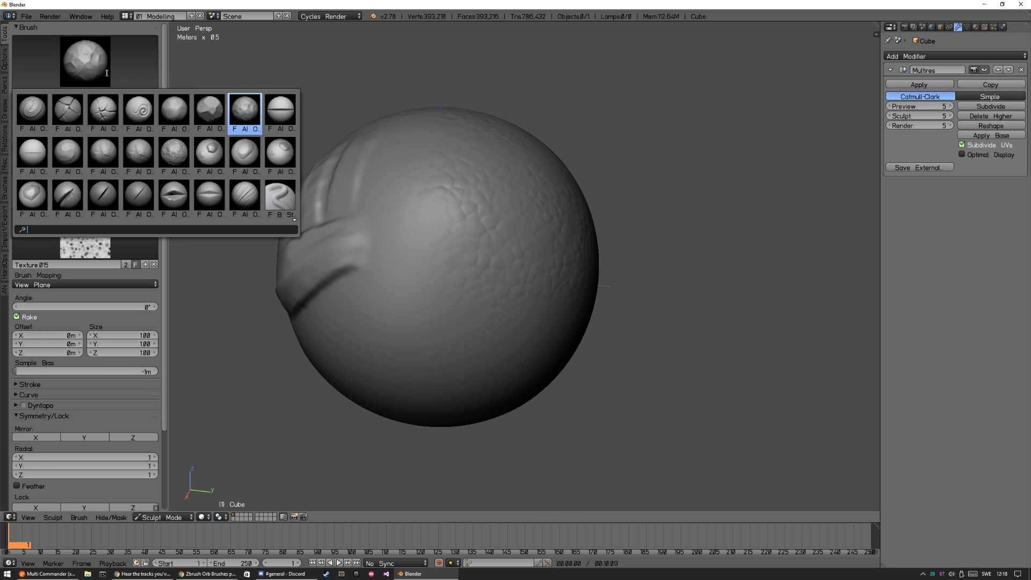
click(278, 110)
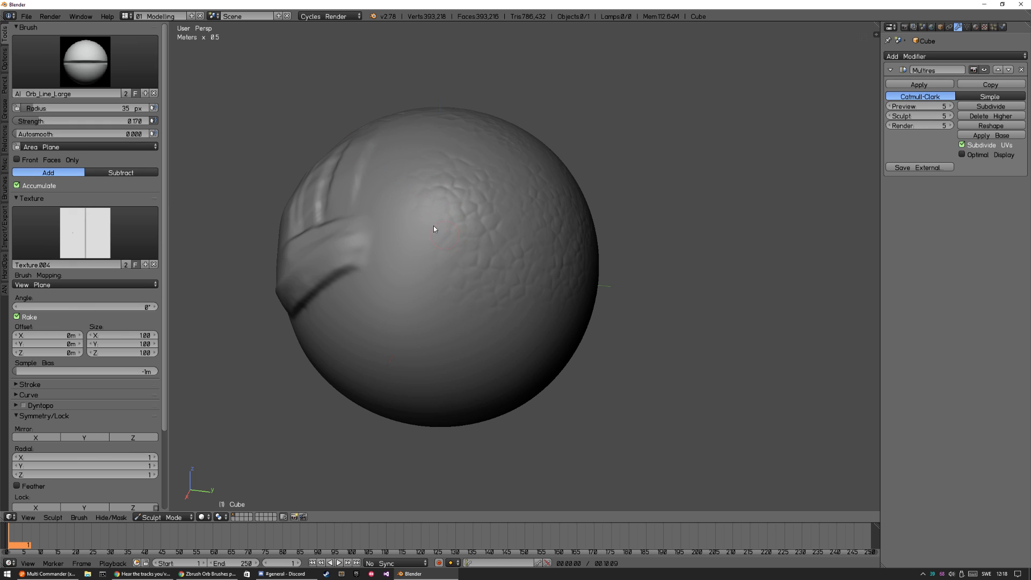
mouse_move(407, 167)
mouse_down()
mouse_move(421, 301)
mouse_move(418, 277)
mouse_up()
drag(456, 233, 458, 231)
drag(384, 262, 455, 202)
Step: Choose the Orb line brush with the thinner groove and carve additional long diagonal lines alongside the large ones
mouse_move(438, 235)
middle_down()
mouse_move(442, 247)
mouse_move(446, 237)
middle_up()
click(93, 47)
click(151, 183)
mouse_move(457, 236)
middle_down()
mouse_move(489, 244)
mouse_move(446, 239)
middle_up()
drag(424, 146, 465, 290)
drag(412, 192, 455, 321)
mouse_move(452, 346)
middle_down()
mouse_move(476, 327)
mouse_move(467, 301)
middle_up()
Step: Choose the AI Orb_Pitch brush in Pinch mode and set its strength to 0.505
click(100, 74)
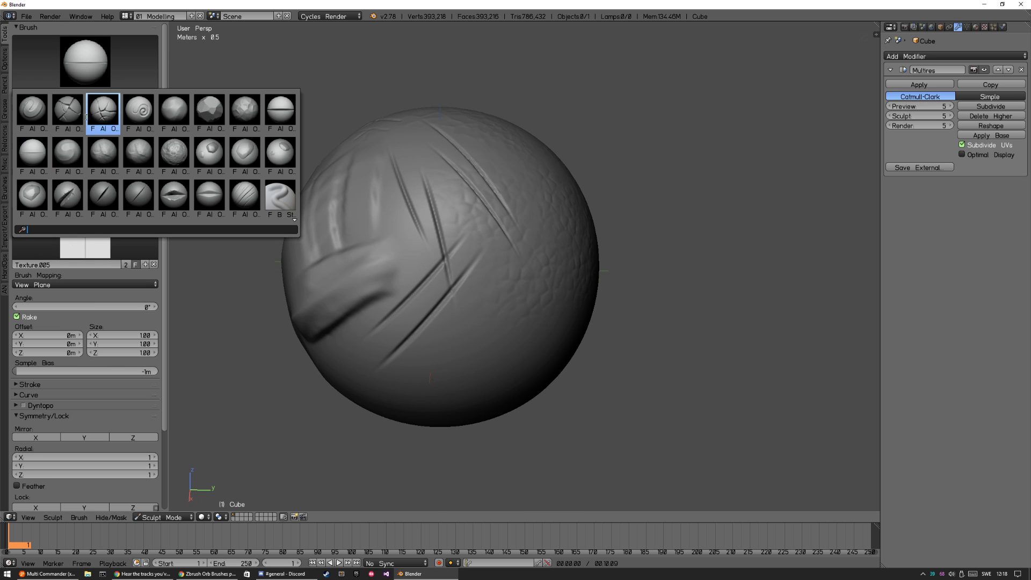
click(67, 149)
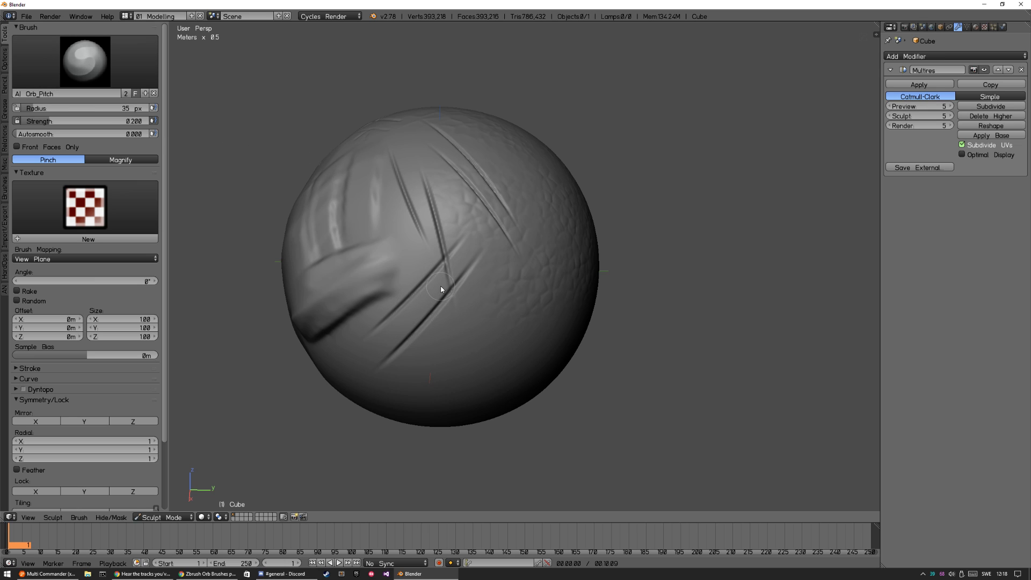
key(shift+f)
click(424, 299)
key(n)
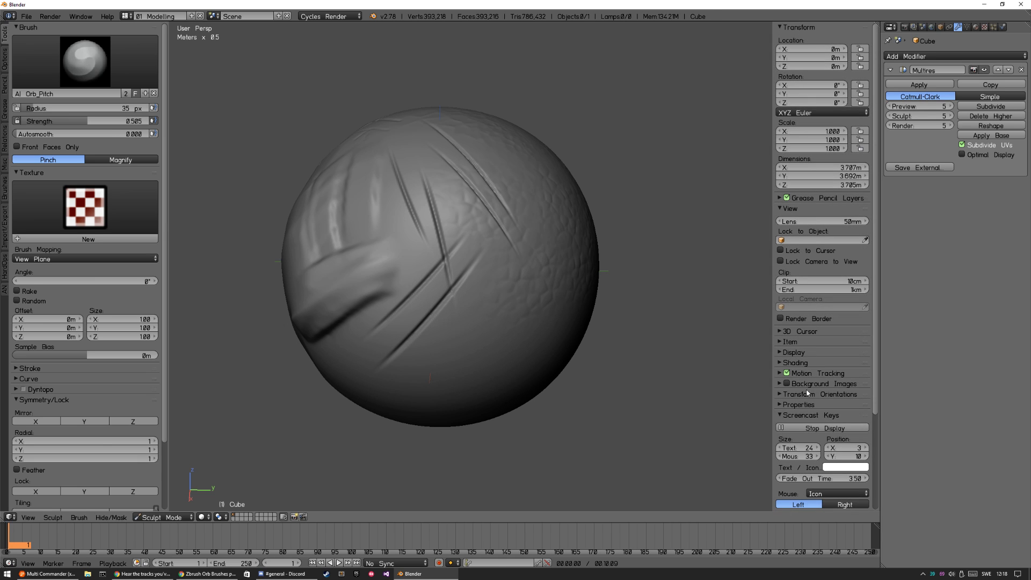
key(n)
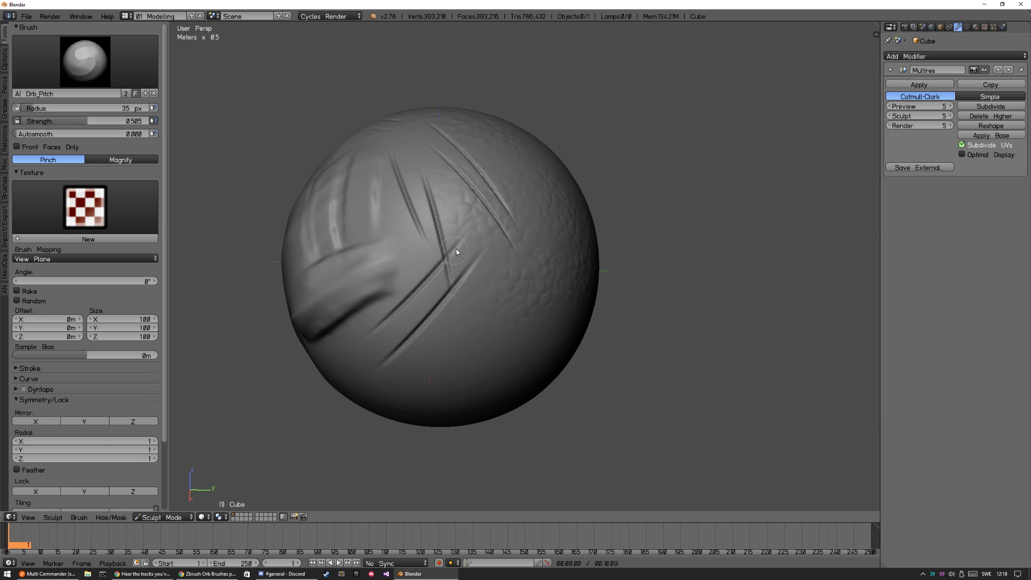
Step: Hide the tool shelf and readjust the pinch brush's radius and strength over the carved grooves
key(shift+f)
click(479, 254)
key(t)
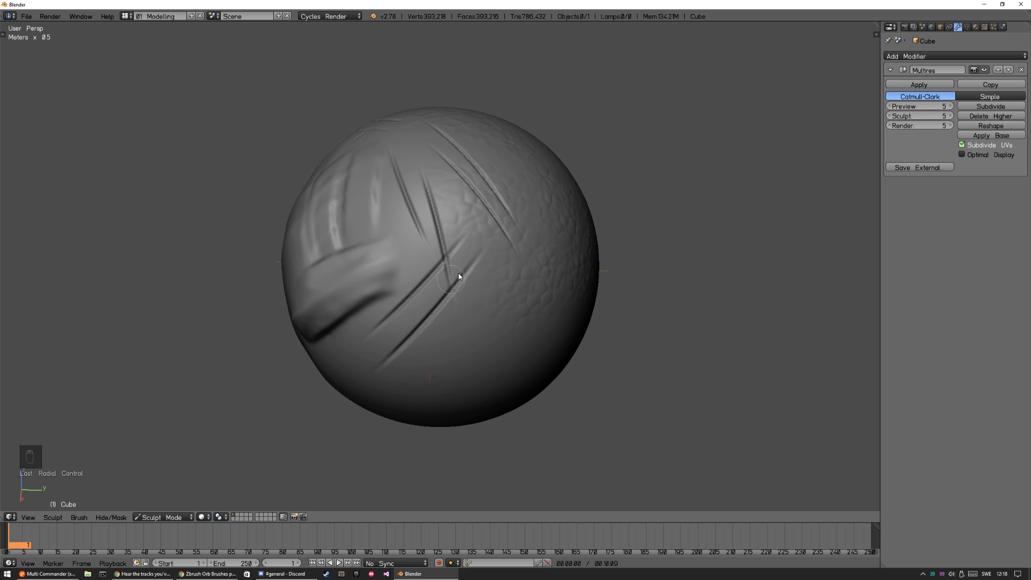
key(f)
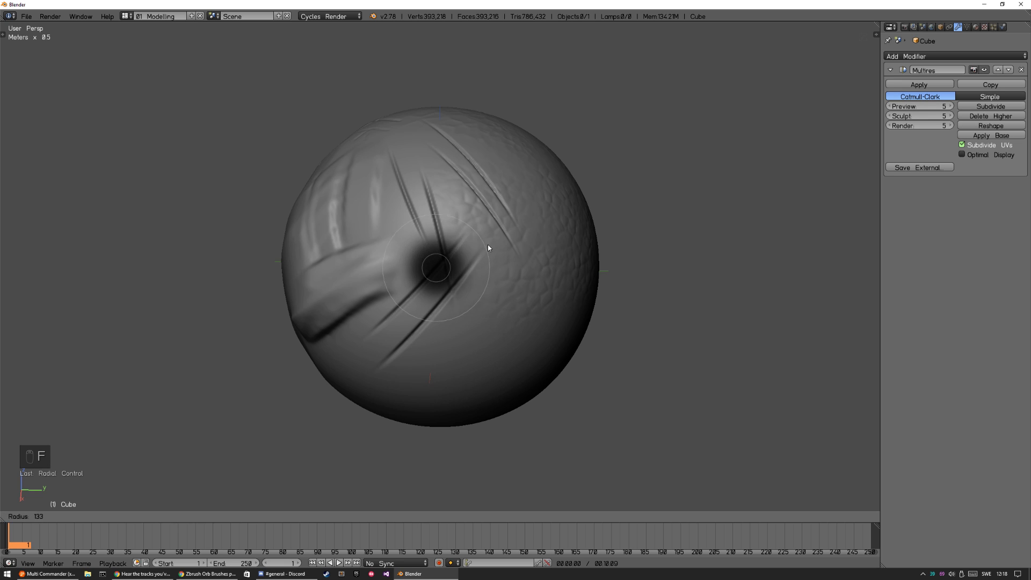
click(475, 253)
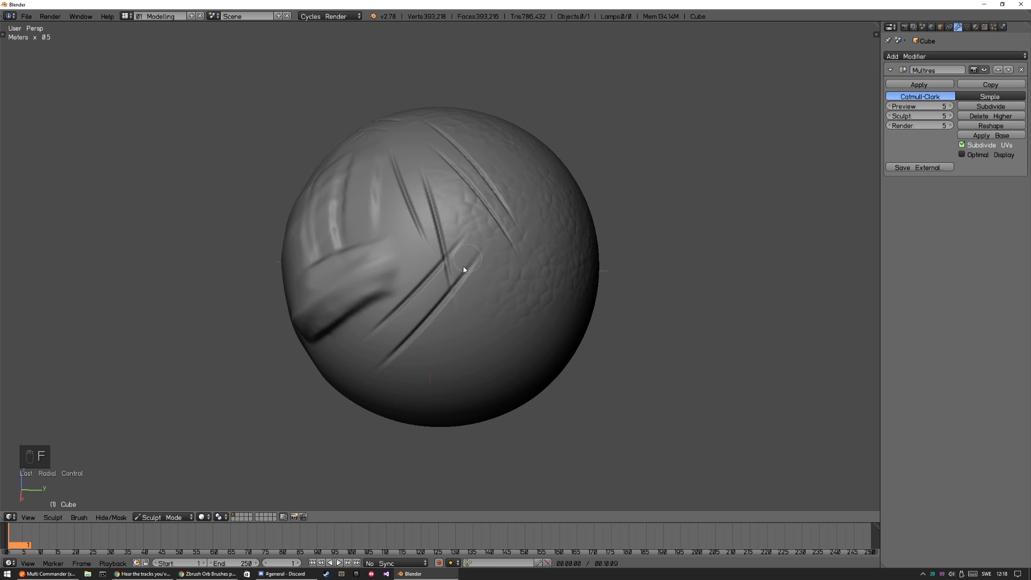
key(shift+f)
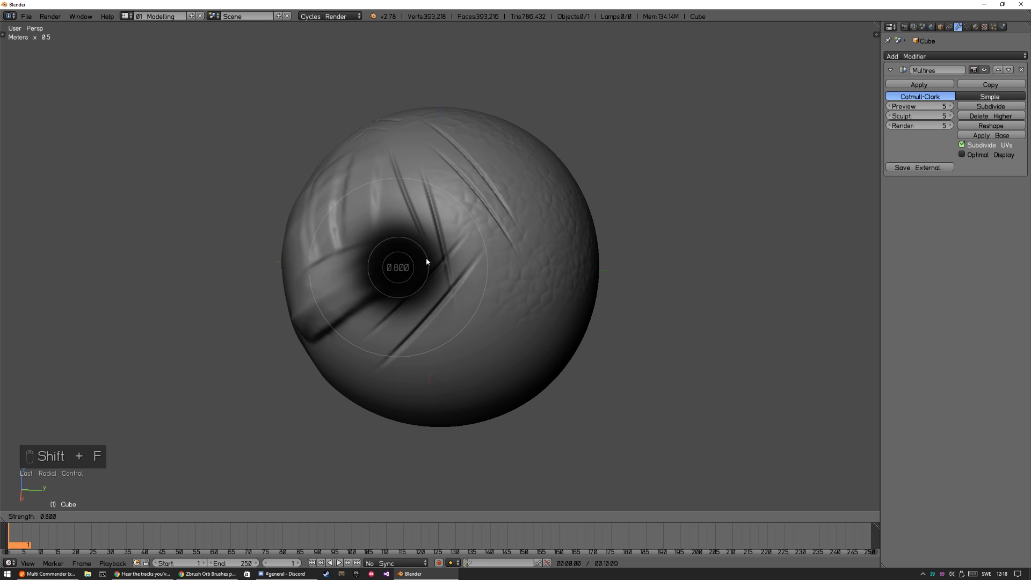
click(436, 264)
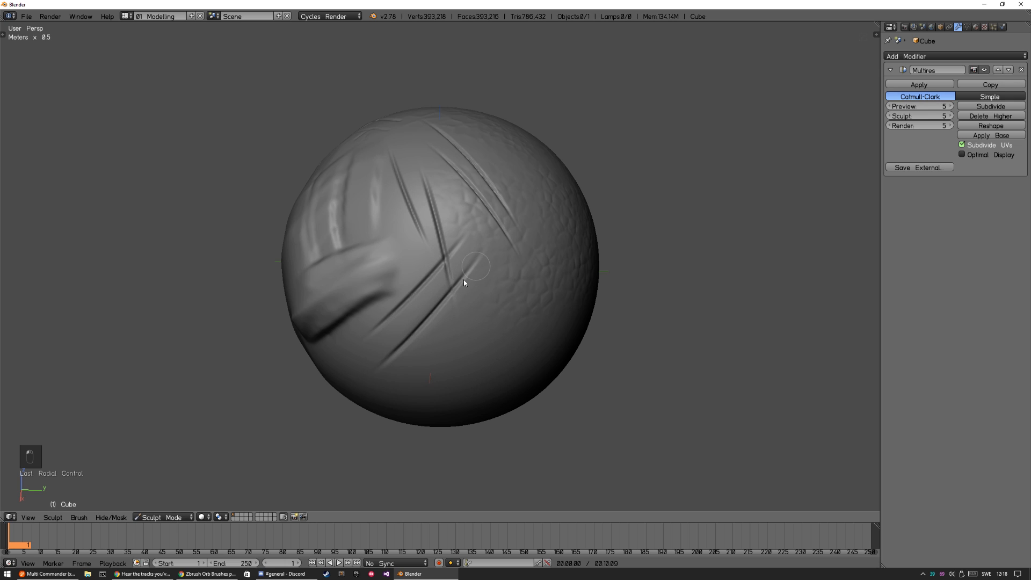
Step: Pinch along the carved diagonal grooves to make their lines tighter and sharper
mouse_move(380, 322)
mouse_down()
mouse_move(378, 336)
mouse_move(455, 249)
mouse_up()
mouse_move(422, 174)
mouse_down()
mouse_move(428, 164)
mouse_move(402, 185)
mouse_move(424, 235)
mouse_up()
drag(434, 148, 516, 250)
drag(431, 124, 515, 222)
Step: Resize the pinch brush and sharpen the edges between the flattened planes on the sphere's other side
mouse_move(467, 225)
middle_down()
mouse_move(501, 223)
mouse_move(461, 211)
middle_up()
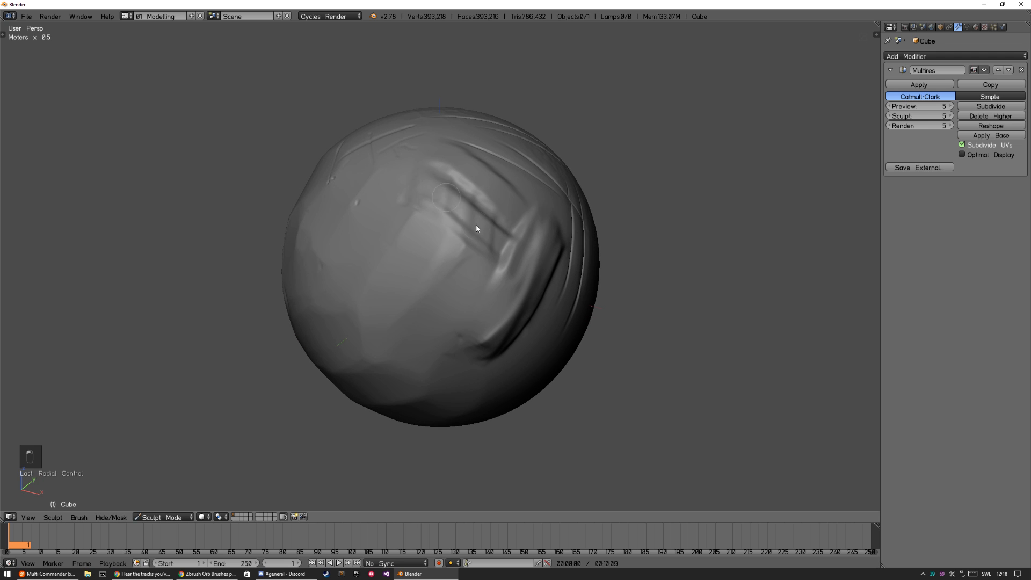
drag(394, 247, 402, 268)
key(f)
click(404, 283)
middle_drag(398, 317, 417, 215)
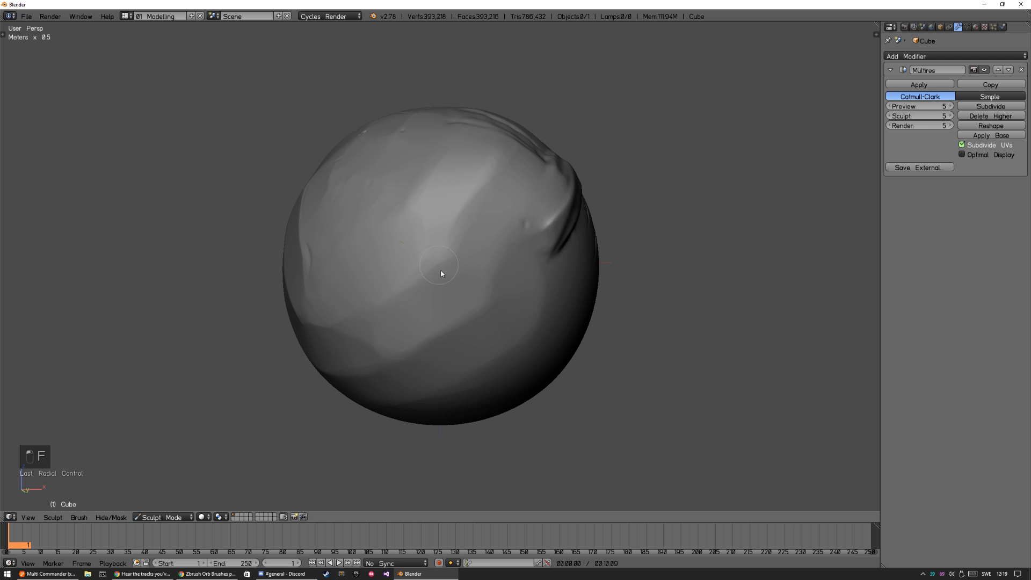
middle_drag(481, 308, 453, 230)
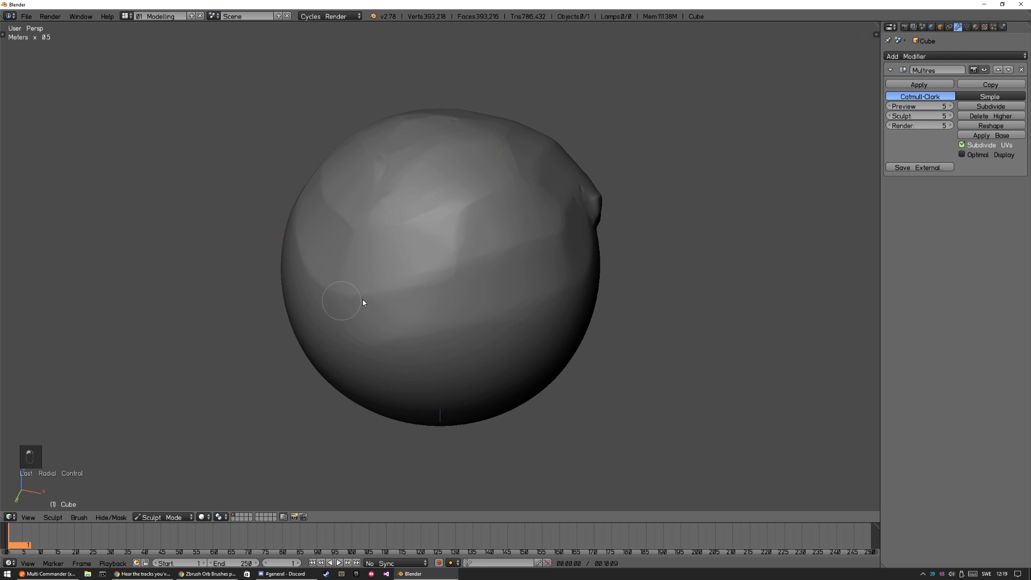
middle_drag(426, 269, 396, 218)
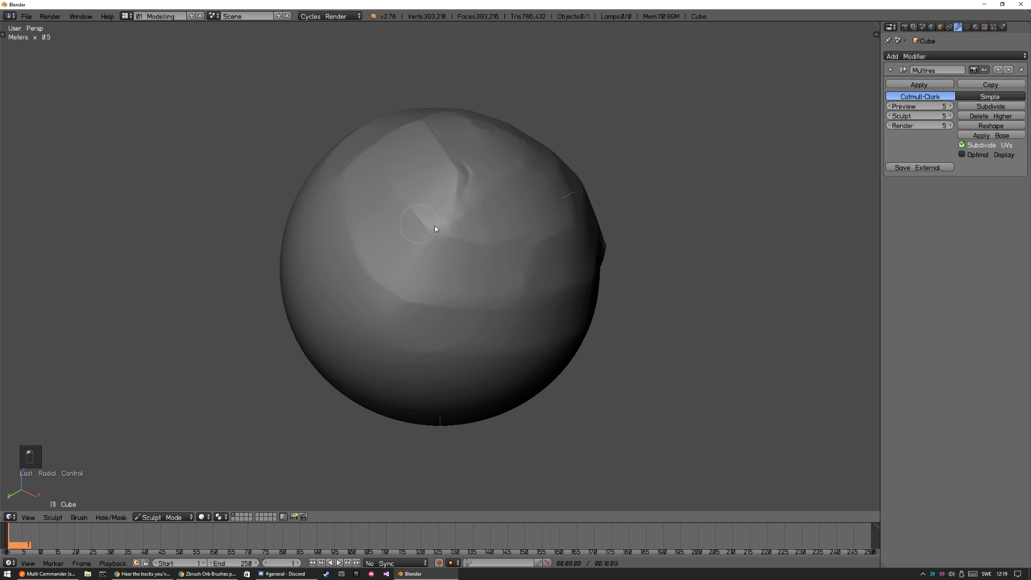
middle_drag(463, 192, 435, 294)
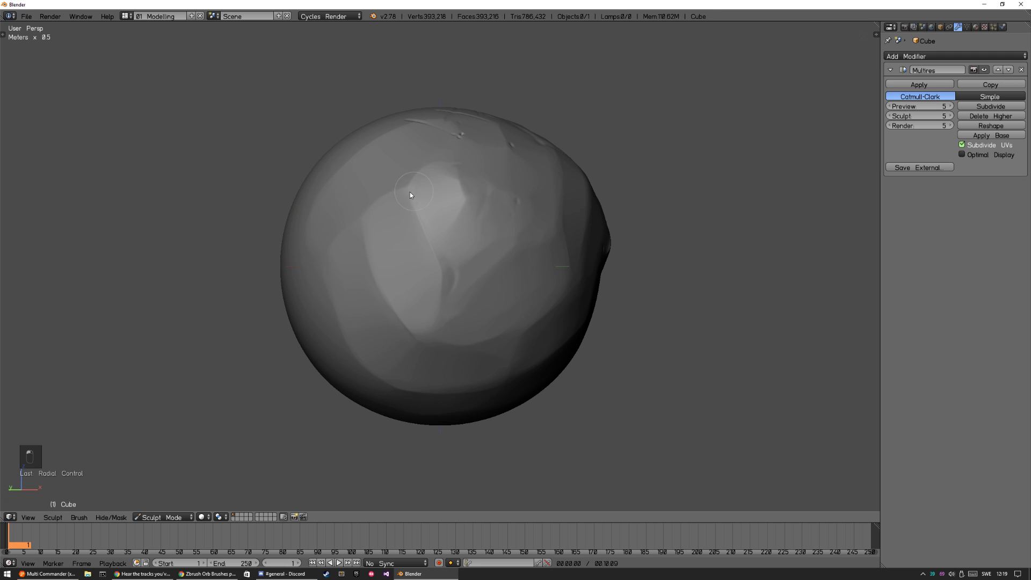
middle_drag(322, 237, 440, 250)
middle_drag(495, 285, 438, 281)
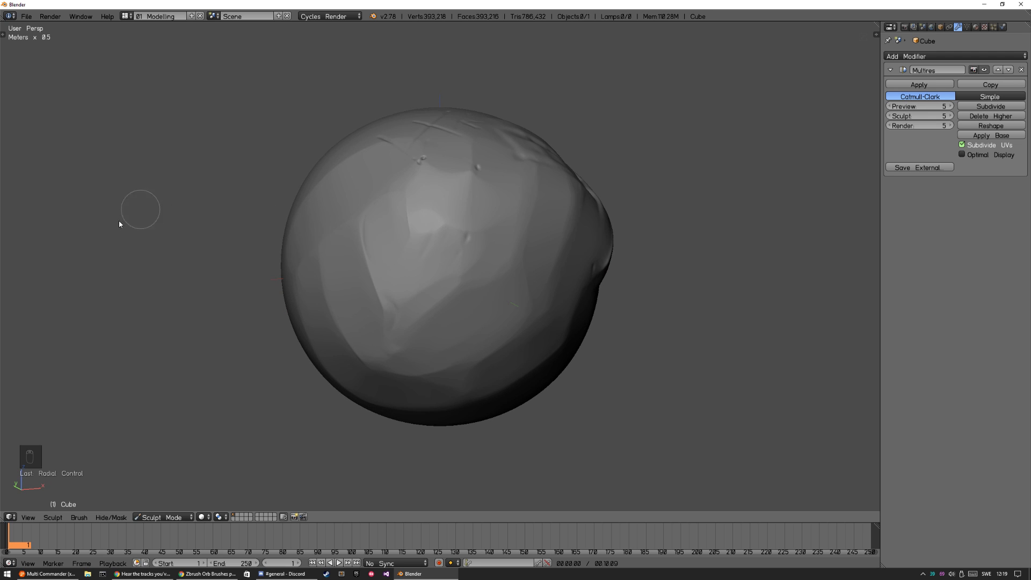
Step: Choose the AI Orb_Rock_Anchor brush and stamp two rocky patches on a smooth area of the sphere
key(t)
click(109, 79)
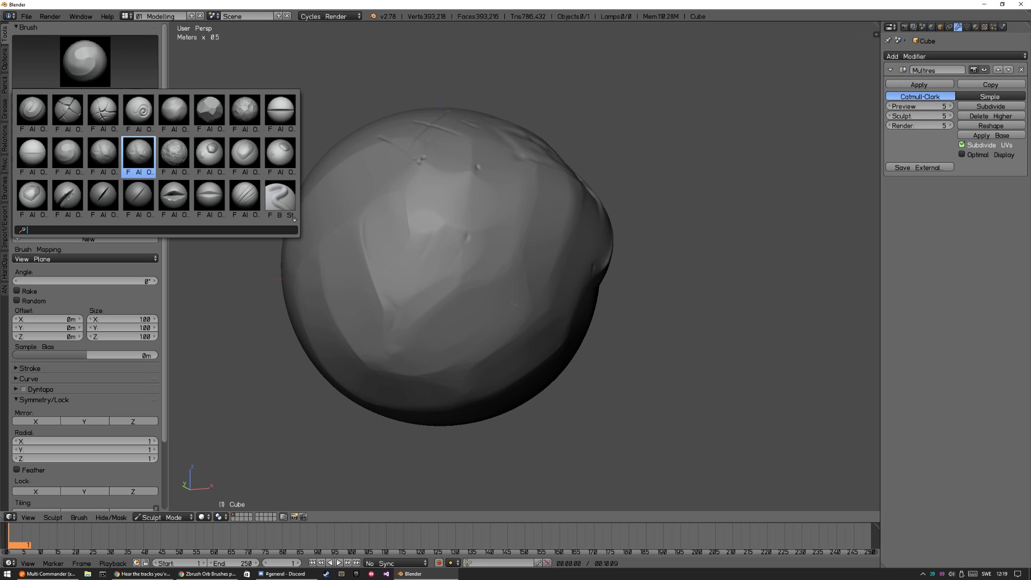
click(101, 151)
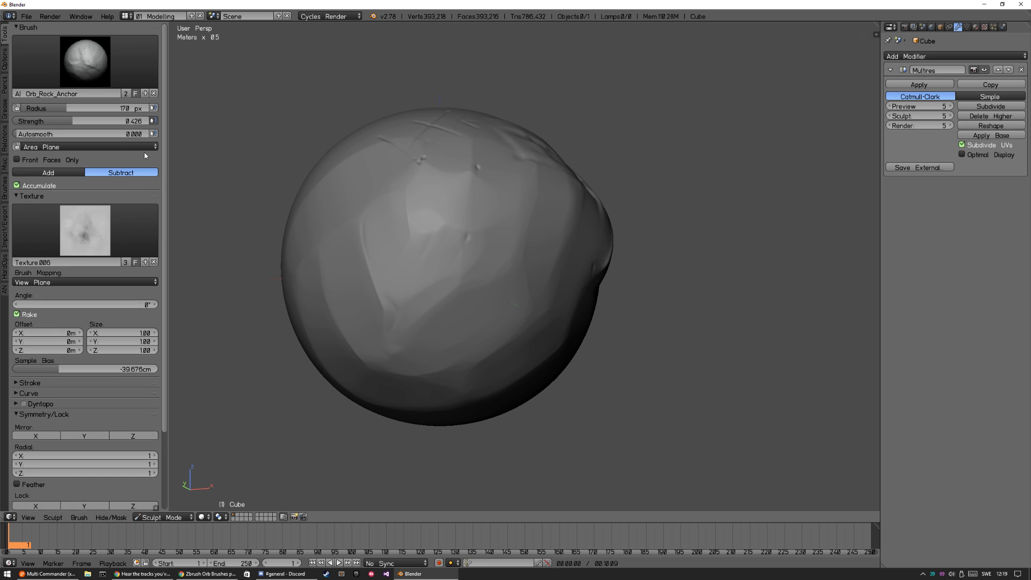
middle_drag(364, 237, 463, 263)
mouse_move(455, 311)
mouse_down()
mouse_move(485, 327)
mouse_move(489, 348)
mouse_up()
mouse_move(490, 348)
middle_down()
mouse_move(522, 318)
mouse_move(388, 246)
middle_up()
drag(405, 258, 445, 290)
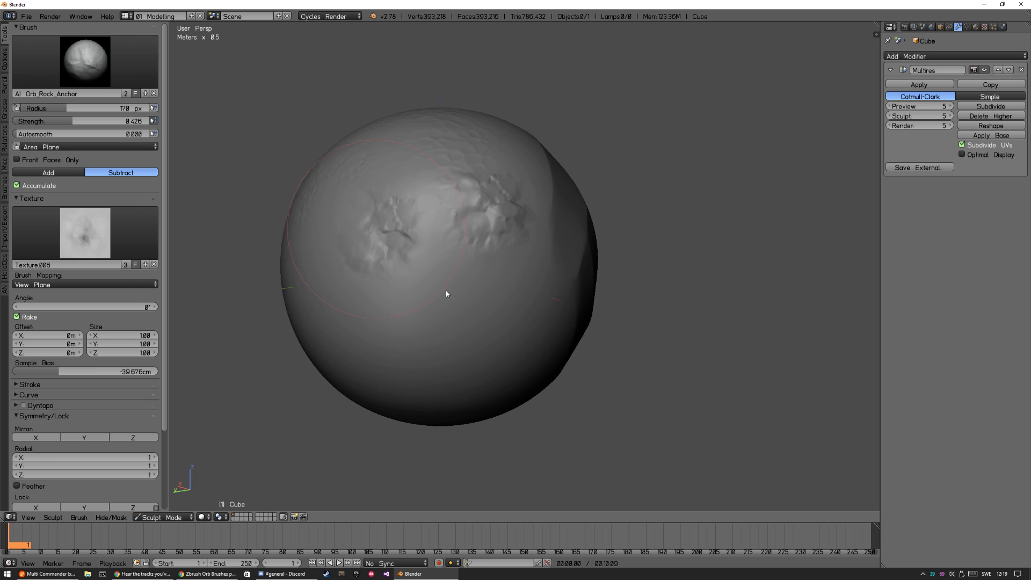
Step: Choose the AI Orb_Rock_Detail brush and add fine rock detail around the stamped rocky patches
mouse_move(446, 292)
middle_down()
mouse_move(465, 285)
mouse_move(387, 231)
middle_up()
click(85, 61)
click(194, 184)
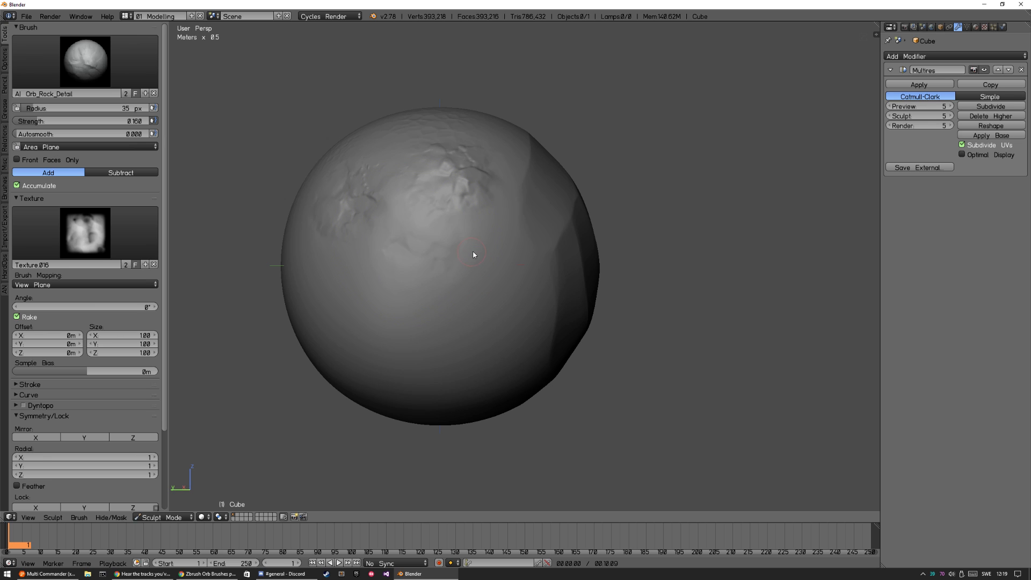
mouse_move(525, 306)
middle_down()
mouse_move(465, 301)
mouse_move(403, 271)
middle_up()
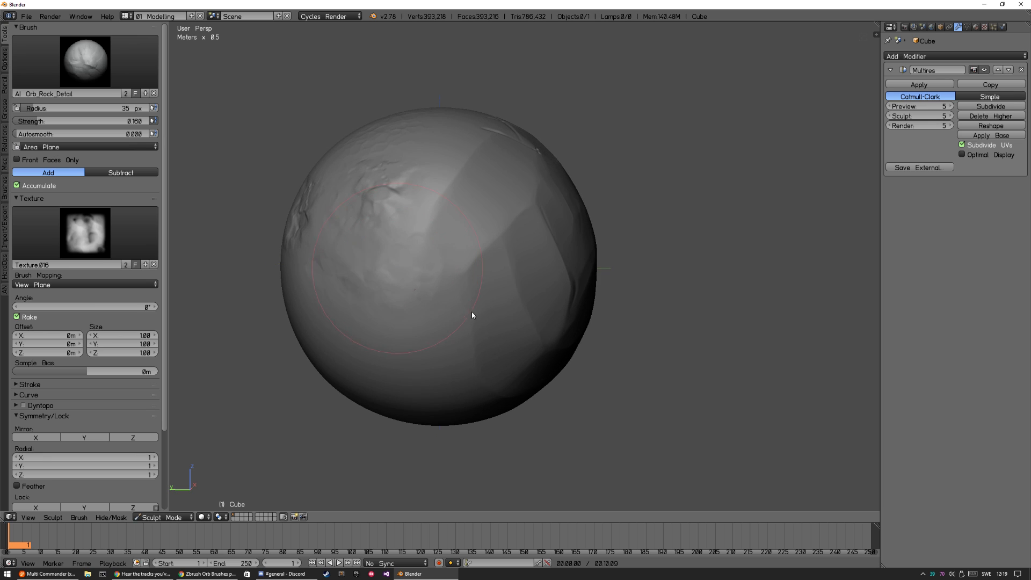
middle_drag(473, 315, 460, 320)
Step: Choose the AI Orb_Rock_Noise brush and roughen the surface around the rocky patches and over the clay strokes
click(85, 60)
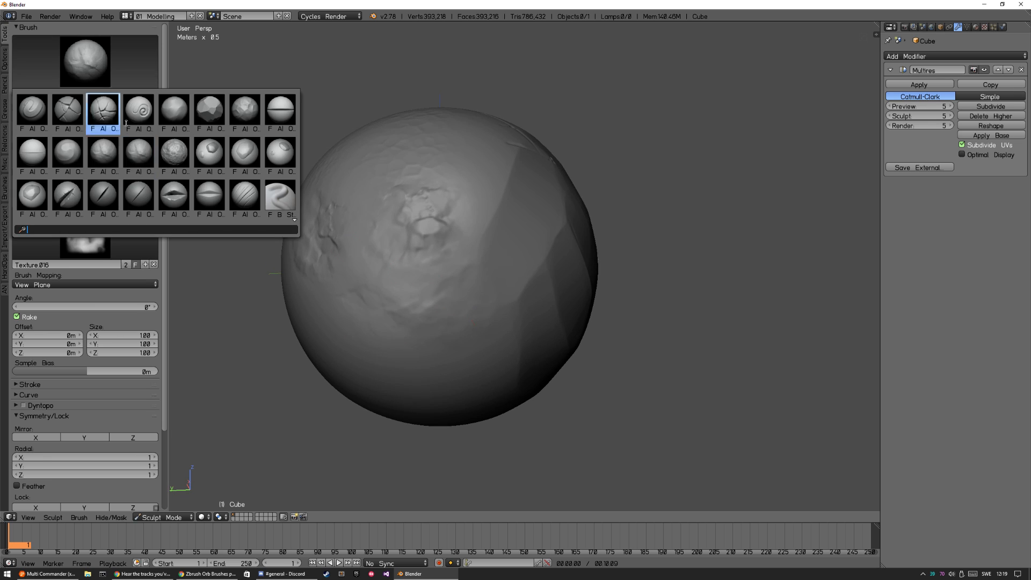
click(174, 146)
mouse_move(253, 202)
middle_down()
mouse_move(513, 288)
mouse_move(513, 313)
mouse_move(416, 257)
middle_up()
drag(416, 257, 383, 293)
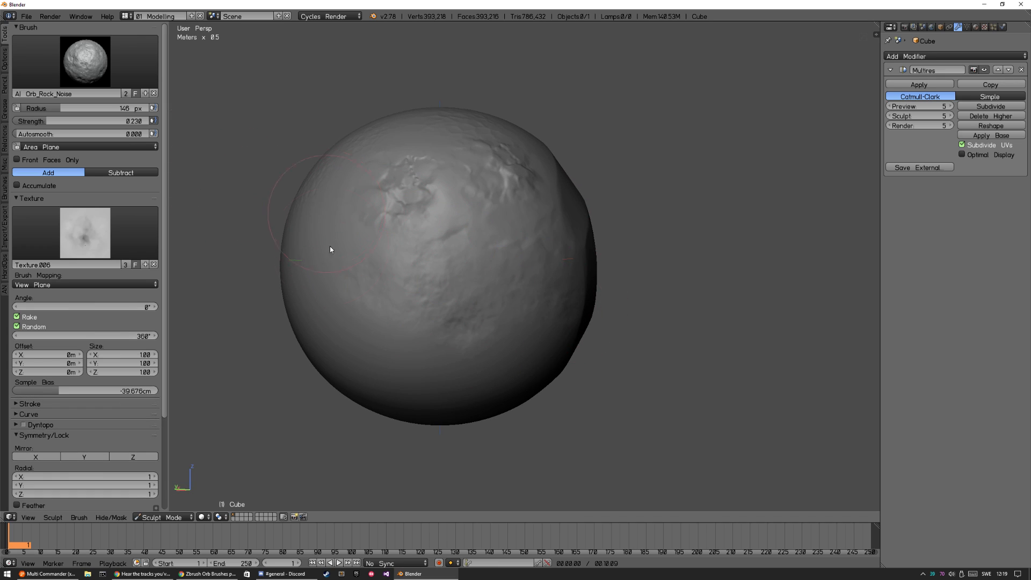
middle_drag(456, 173, 443, 235)
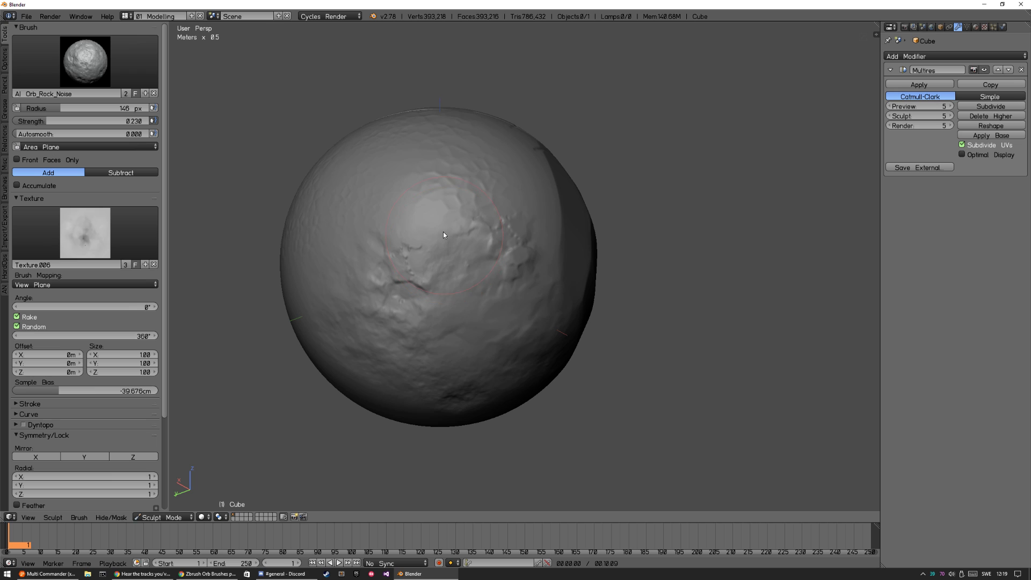
mouse_move(547, 290)
middle_down()
mouse_move(469, 244)
mouse_move(458, 294)
middle_up()
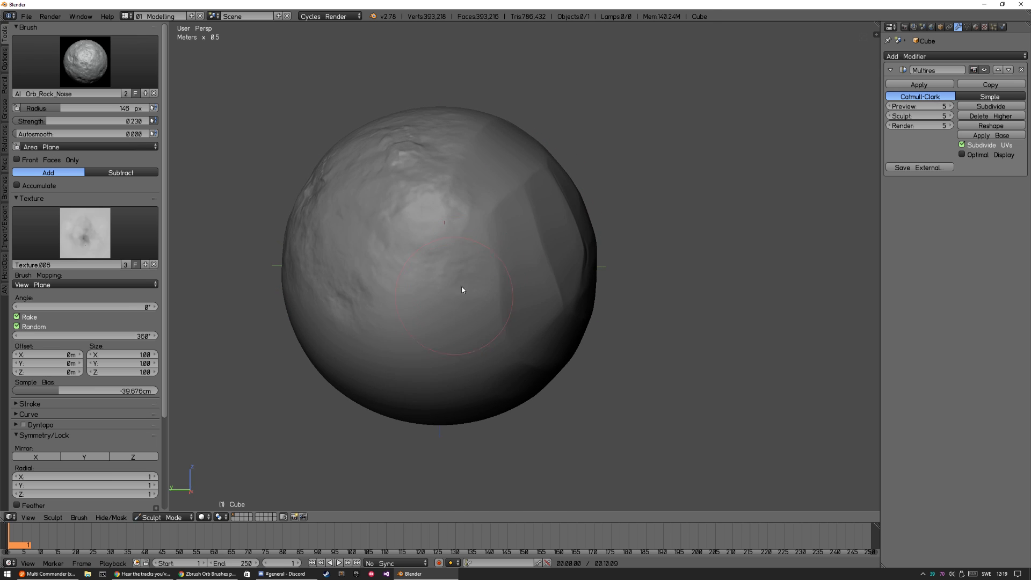
mouse_move(409, 318)
middle_down()
mouse_move(478, 308)
mouse_move(476, 324)
mouse_move(382, 333)
mouse_move(462, 315)
mouse_move(384, 299)
mouse_move(392, 286)
middle_up()
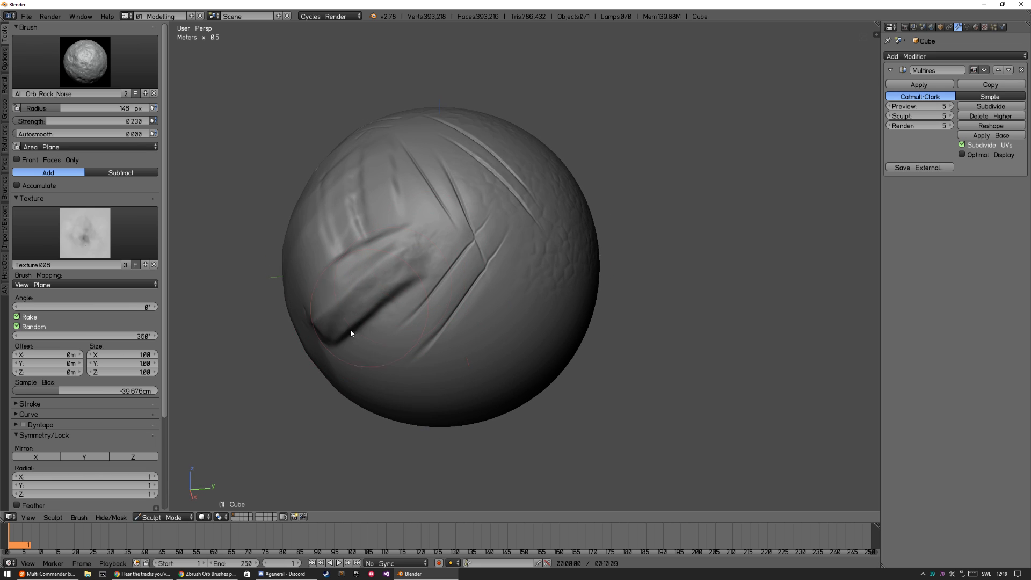
Step: Choose the AI Orb_rubble_01 brush and stamp faceted stones of different sizes beside the pinched grooves
click(85, 61)
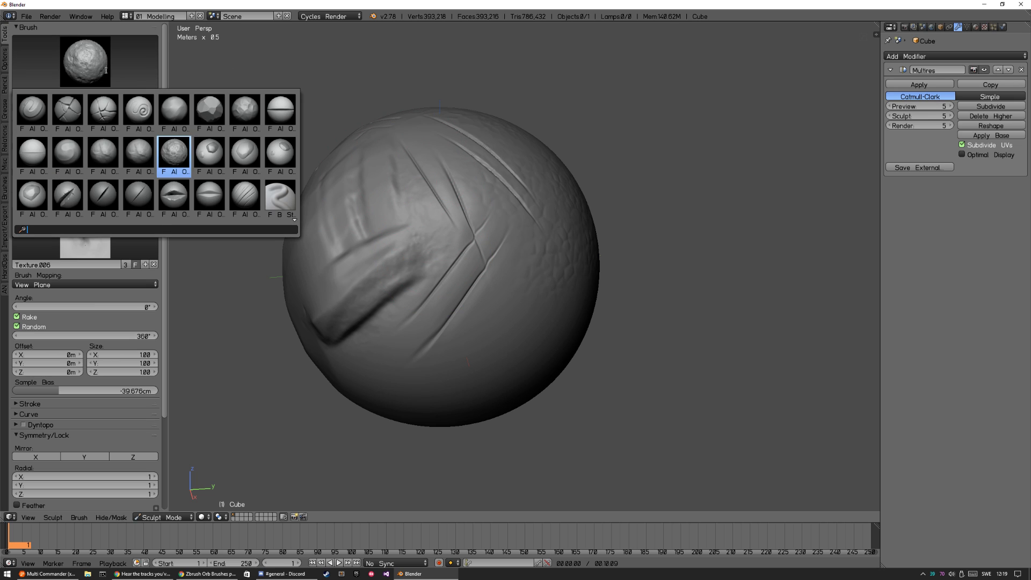
click(211, 155)
mouse_move(450, 262)
mouse_down()
mouse_move(502, 317)
mouse_move(547, 309)
mouse_up()
middle_drag(547, 309, 507, 293)
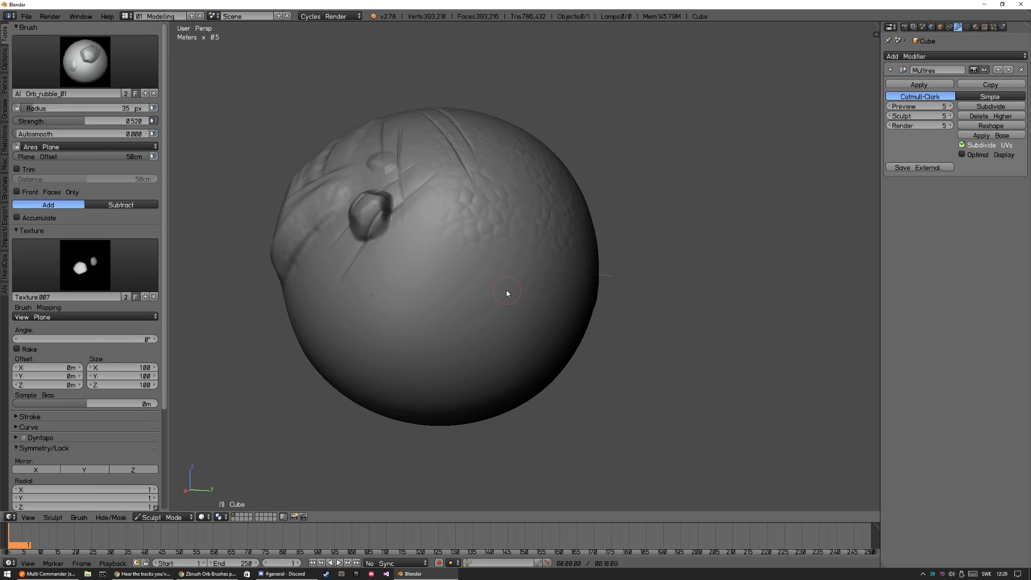
mouse_move(417, 242)
mouse_down()
mouse_move(466, 281)
mouse_move(448, 262)
mouse_up()
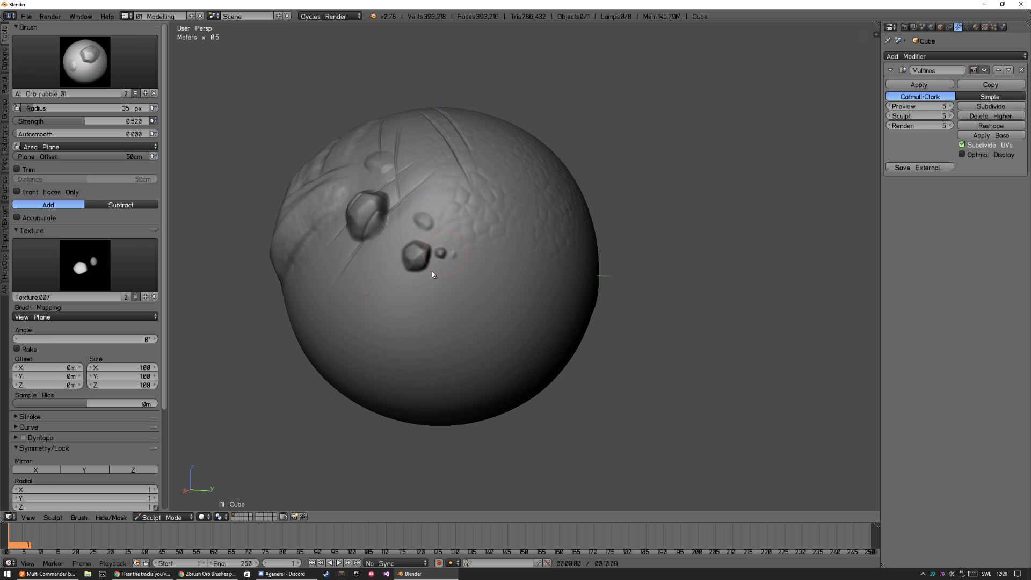
mouse_move(439, 317)
middle_down()
mouse_move(446, 271)
mouse_move(435, 236)
middle_up()
Step: Choose the AI Orb_rubble_02 brush and place more stones of varied sizes around the first rubble pieces
click(84, 60)
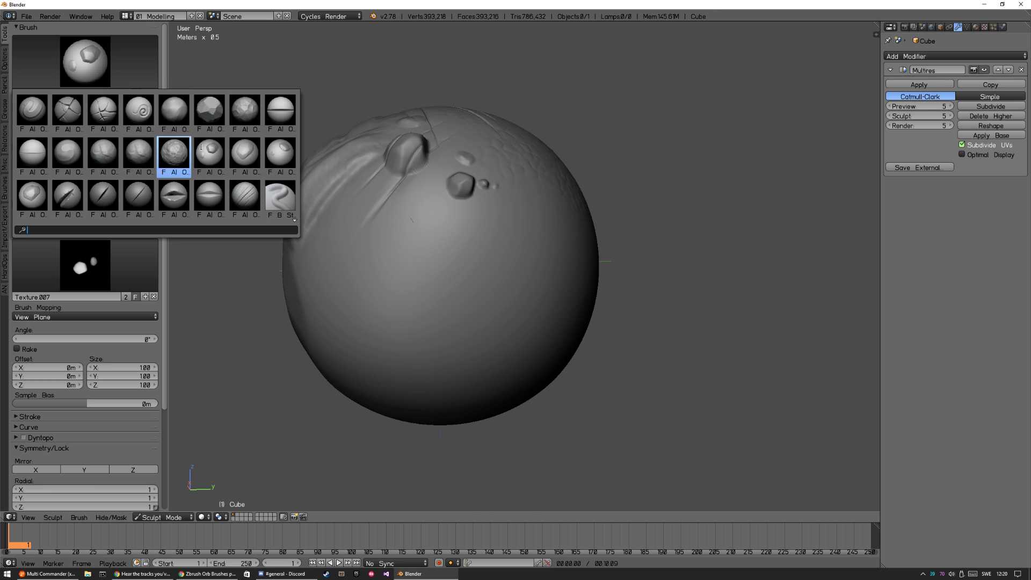
click(245, 155)
mouse_move(455, 249)
middle_down()
mouse_move(455, 283)
mouse_move(535, 288)
mouse_move(476, 304)
mouse_move(434, 281)
mouse_move(454, 246)
mouse_move(449, 278)
mouse_move(433, 274)
middle_up()
click(432, 274)
drag(386, 221, 386, 238)
mouse_move(386, 247)
middle_down()
mouse_move(430, 251)
mouse_move(384, 256)
middle_up()
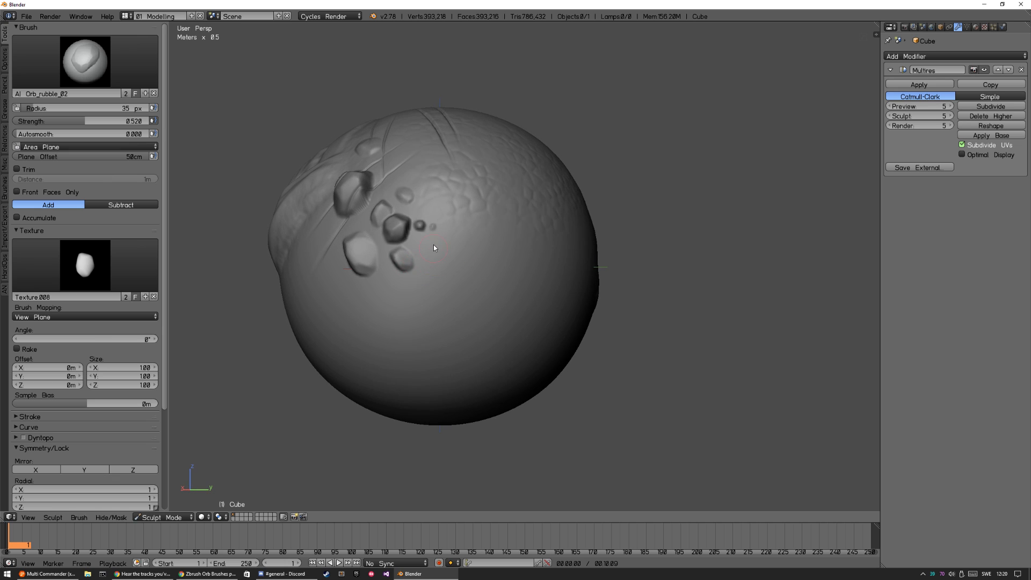
drag(439, 257, 475, 294)
mouse_move(475, 295)
middle_down()
mouse_move(481, 306)
mouse_move(478, 283)
mouse_move(497, 288)
mouse_move(491, 307)
mouse_move(467, 317)
mouse_move(485, 320)
mouse_move(474, 308)
mouse_move(432, 338)
middle_up()
Step: Choose the AI Orb_rubble_04 brush and stamp one stone below and one above the rubble cluster
click(85, 60)
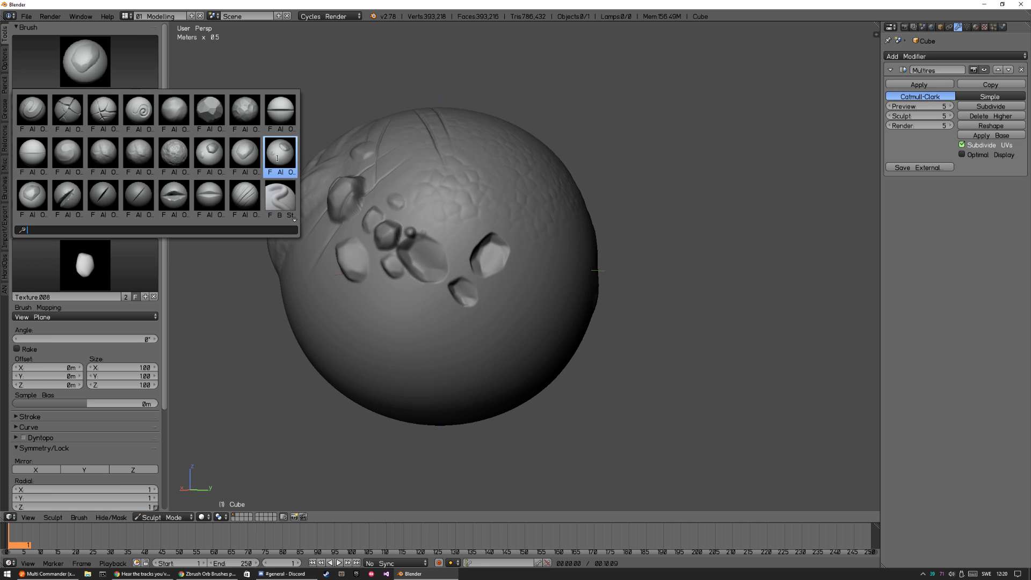
click(32, 197)
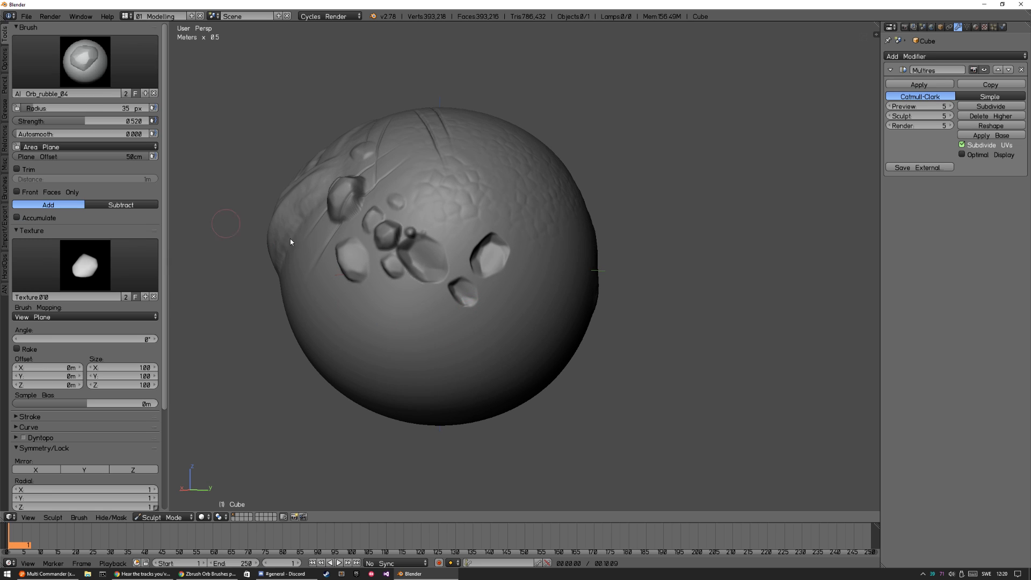
click(404, 303)
click(450, 211)
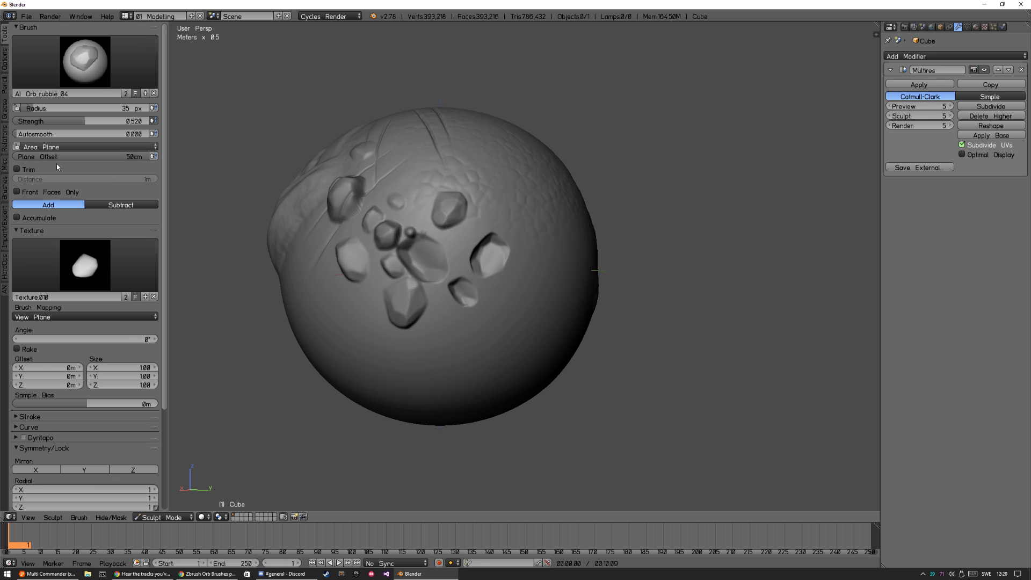
Step: Choose the AI Orb_Slash_01 brush and cut three tapered slashes into the area beside the rubble
click(78, 67)
click(78, 194)
mouse_move(531, 231)
middle_down()
mouse_move(480, 249)
mouse_move(452, 275)
middle_up()
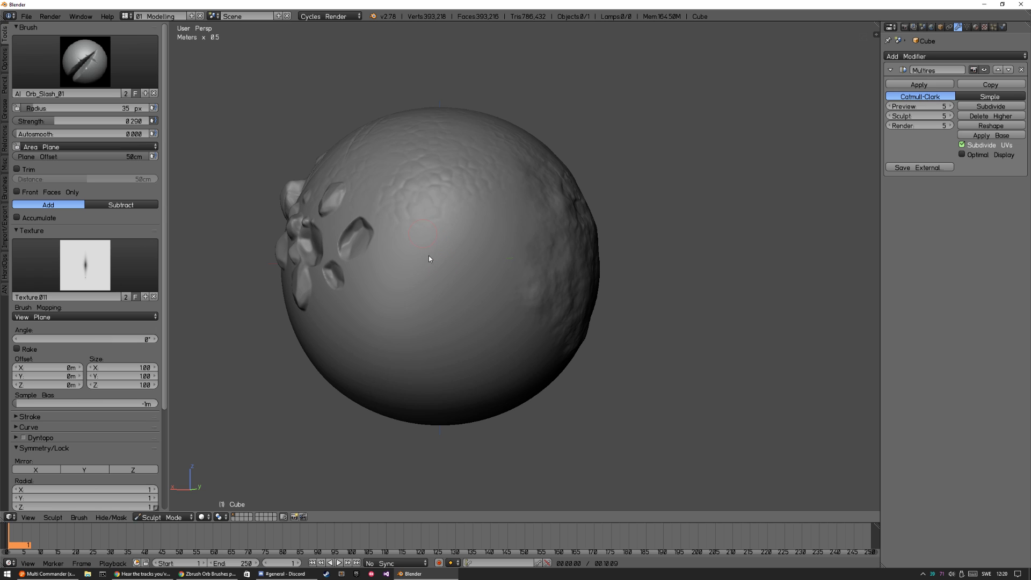
drag(428, 258, 455, 323)
middle_drag(477, 256, 424, 253)
drag(383, 263, 482, 245)
drag(406, 182, 456, 262)
mouse_move(457, 262)
middle_down()
mouse_move(472, 283)
mouse_move(420, 209)
middle_up()
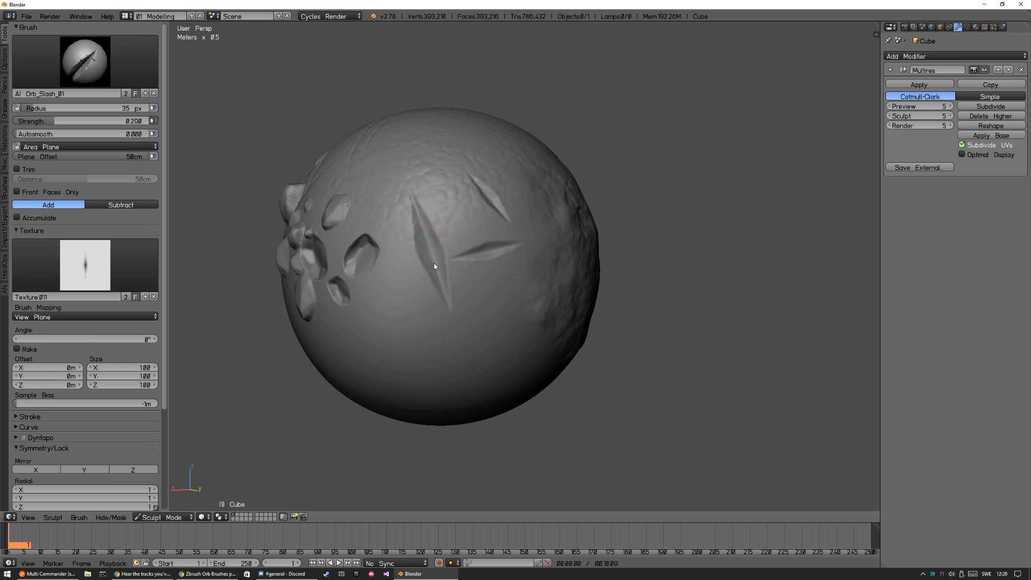
Step: Cut four more tapered slashes of different sizes into the smooth area below the first three
mouse_move(479, 303)
middle_down()
mouse_move(427, 289)
mouse_move(391, 216)
middle_up()
mouse_move(410, 276)
middle_down()
mouse_move(429, 285)
mouse_move(453, 276)
mouse_move(416, 247)
mouse_move(461, 243)
mouse_move(421, 178)
middle_up()
mouse_move(421, 177)
mouse_down()
mouse_move(479, 227)
mouse_move(473, 242)
mouse_up()
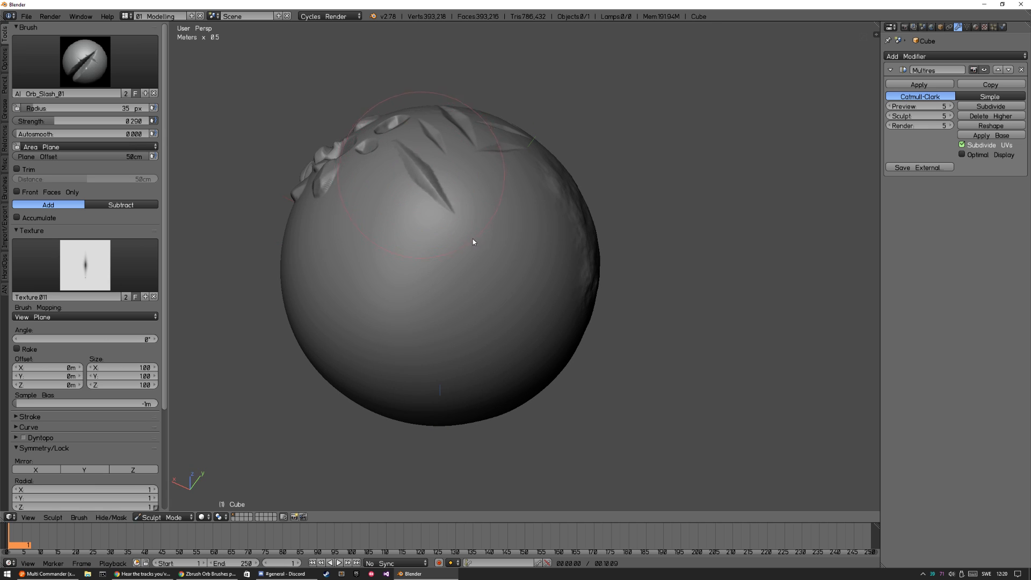
drag(501, 183, 463, 226)
mouse_move(486, 245)
middle_down()
mouse_move(464, 234)
mouse_move(444, 246)
mouse_move(533, 292)
mouse_move(472, 294)
mouse_move(461, 309)
mouse_move(441, 289)
middle_up()
Step: Choose the AI Orb_Slash_02 brush and score several thin, sharp cuts at varied angles below the rubble stones
click(85, 61)
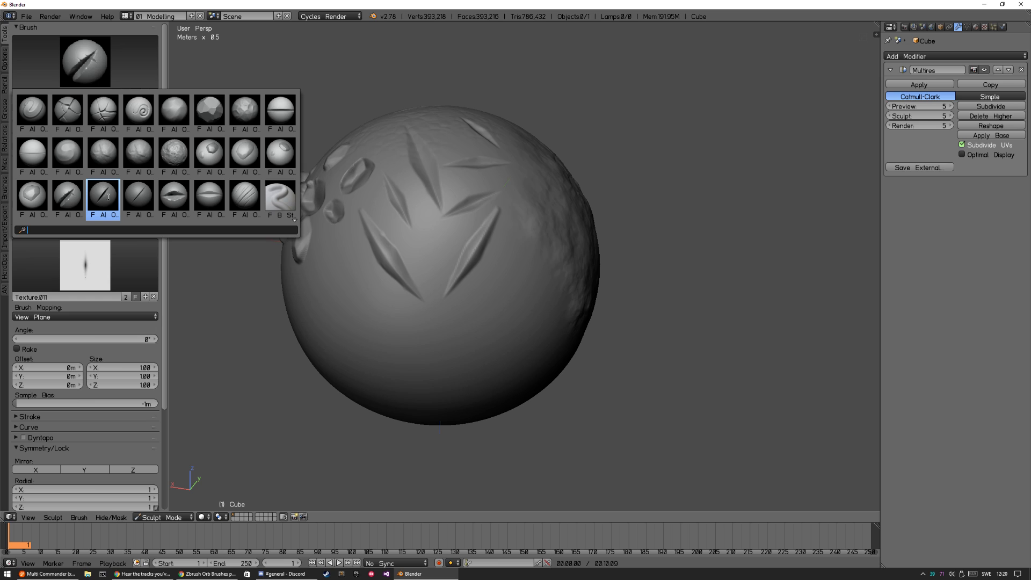
click(108, 197)
drag(391, 319, 413, 342)
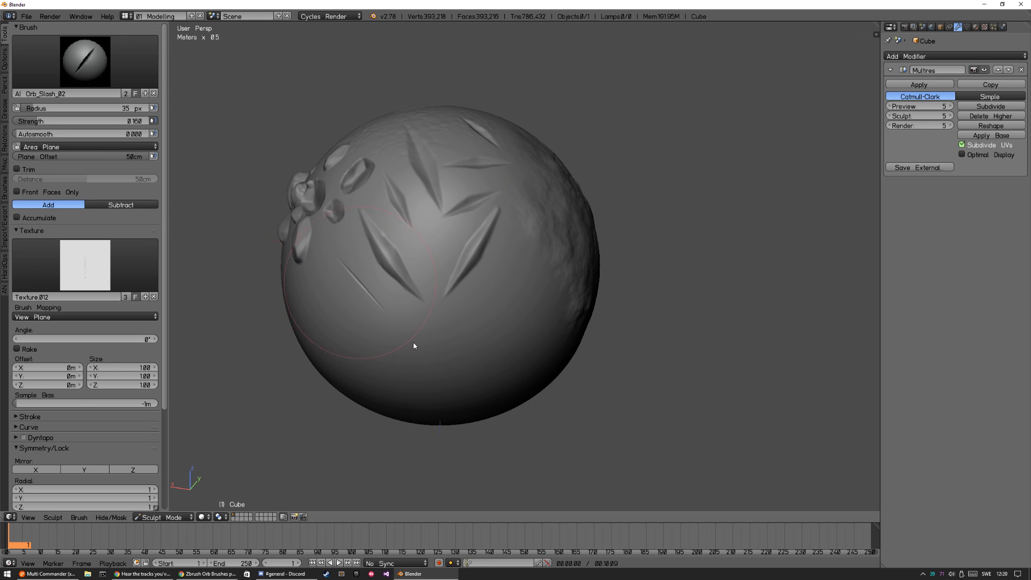
middle_drag(372, 274, 399, 252)
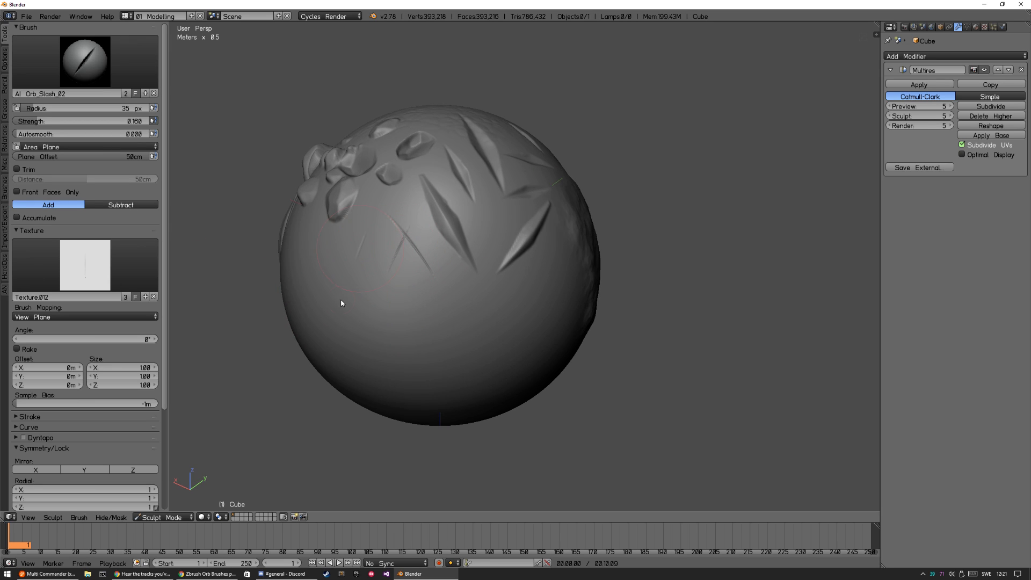
drag(324, 248, 386, 289)
drag(303, 285, 381, 294)
middle_drag(402, 301, 443, 267)
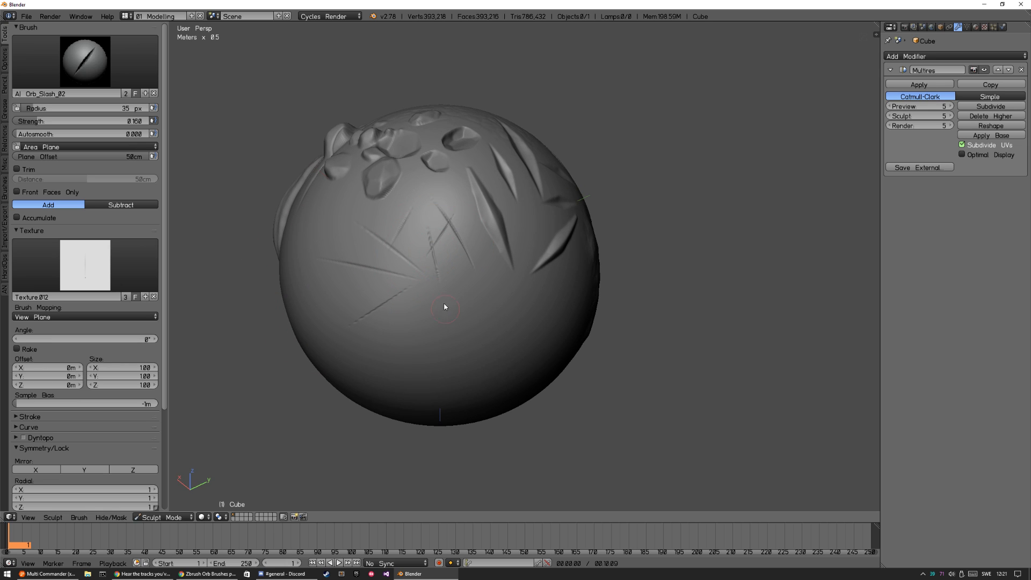
Step: Choose the AI Orb_Slash_04 brush and stamp three wide open gashes below the tapered slashes
click(84, 61)
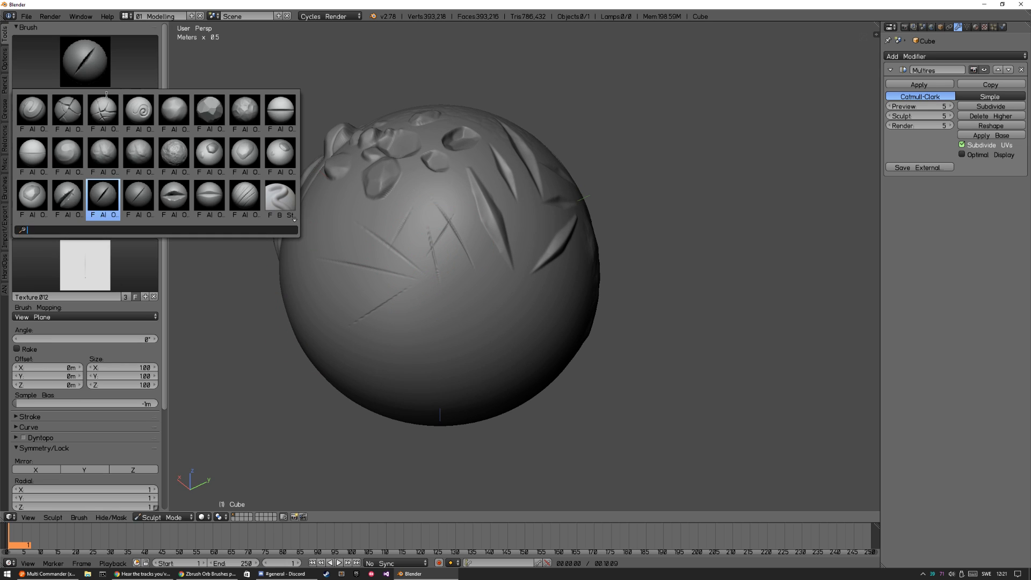
click(161, 204)
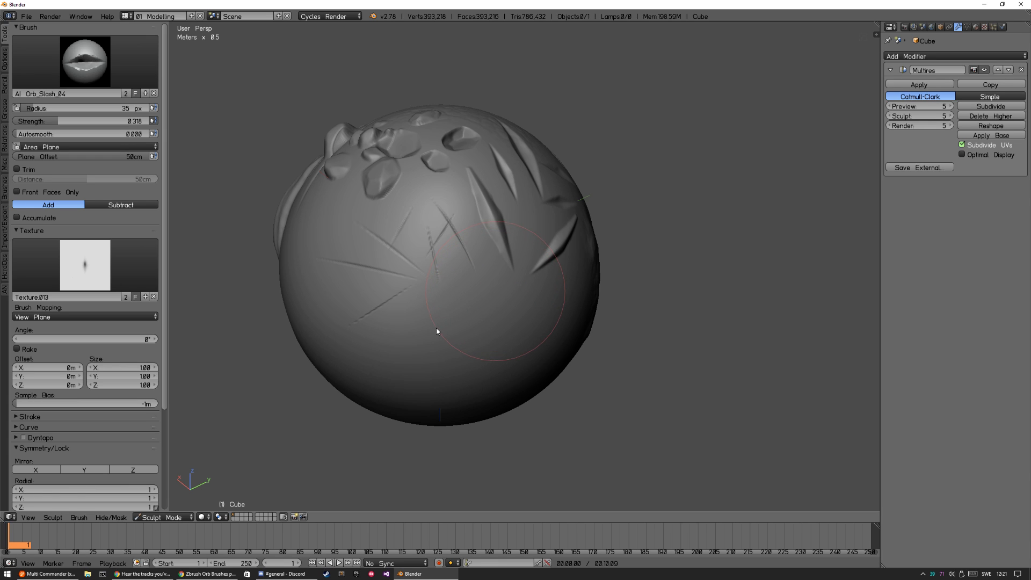
middle_drag(456, 329, 459, 259)
click(460, 259)
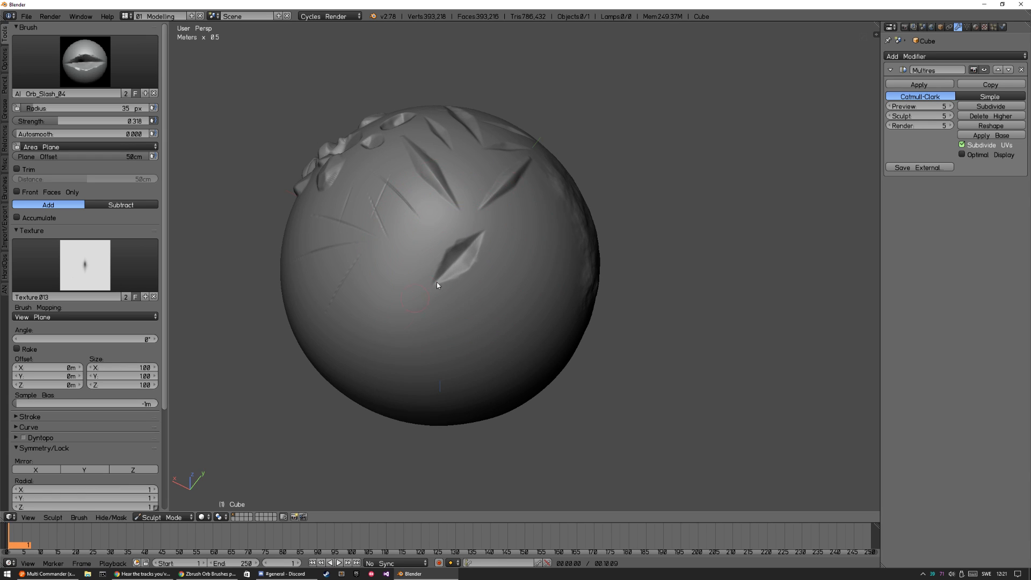
middle_drag(426, 292, 453, 299)
click(444, 272)
mouse_move(492, 310)
mouse_down()
mouse_move(440, 301)
mouse_move(498, 288)
mouse_move(504, 236)
mouse_move(491, 266)
mouse_move(529, 344)
mouse_up()
mouse_move(529, 345)
middle_down()
mouse_move(491, 286)
mouse_move(513, 294)
mouse_move(520, 301)
mouse_move(474, 346)
mouse_move(442, 312)
mouse_move(458, 325)
mouse_move(166, 138)
middle_up()
Step: Choose the AI Orb_Slash_Curve brush, raise its strength to 0.289 and draw grooves beside the thin cuts
click(85, 60)
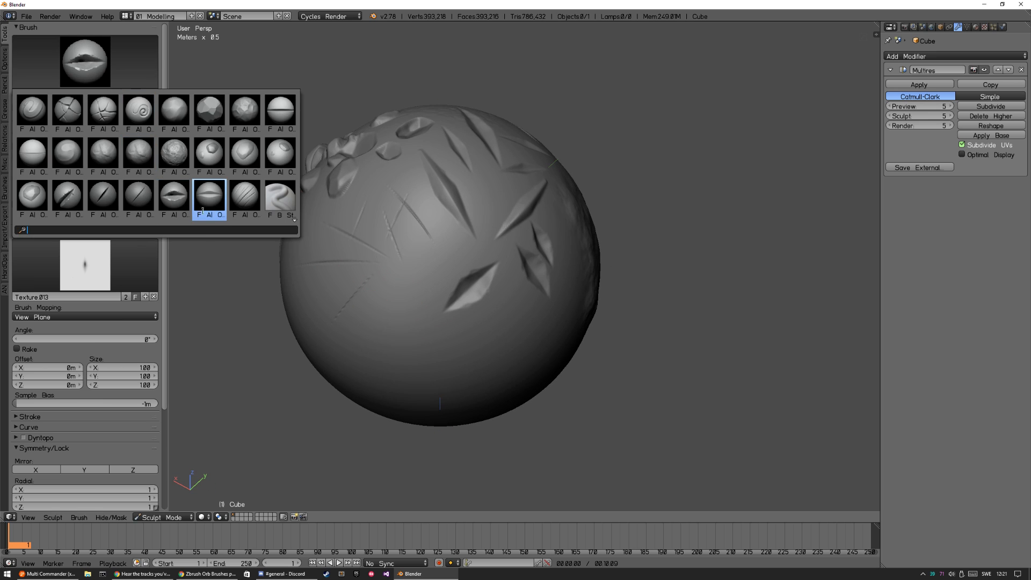
click(245, 194)
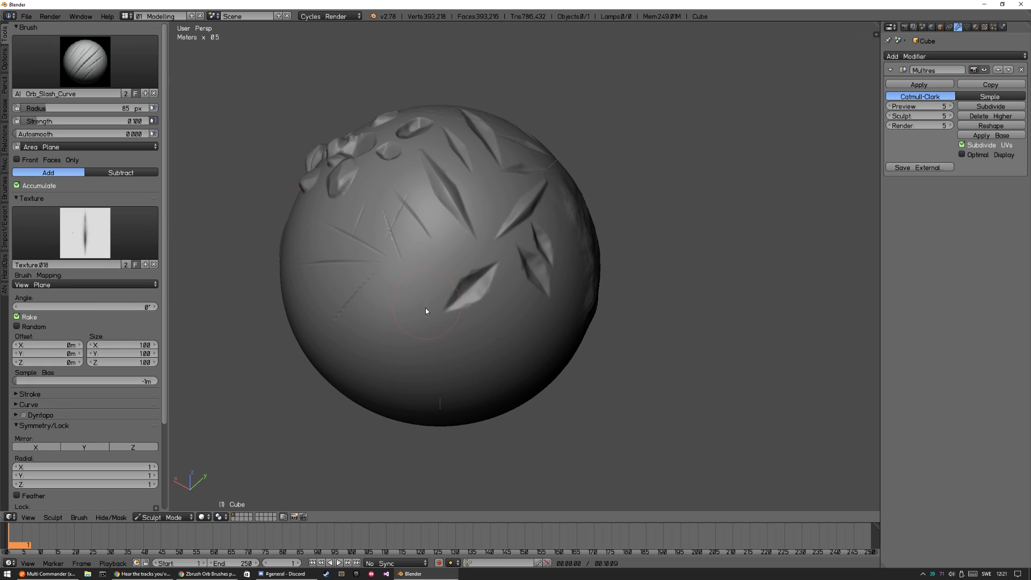
middle_drag(426, 306, 464, 271)
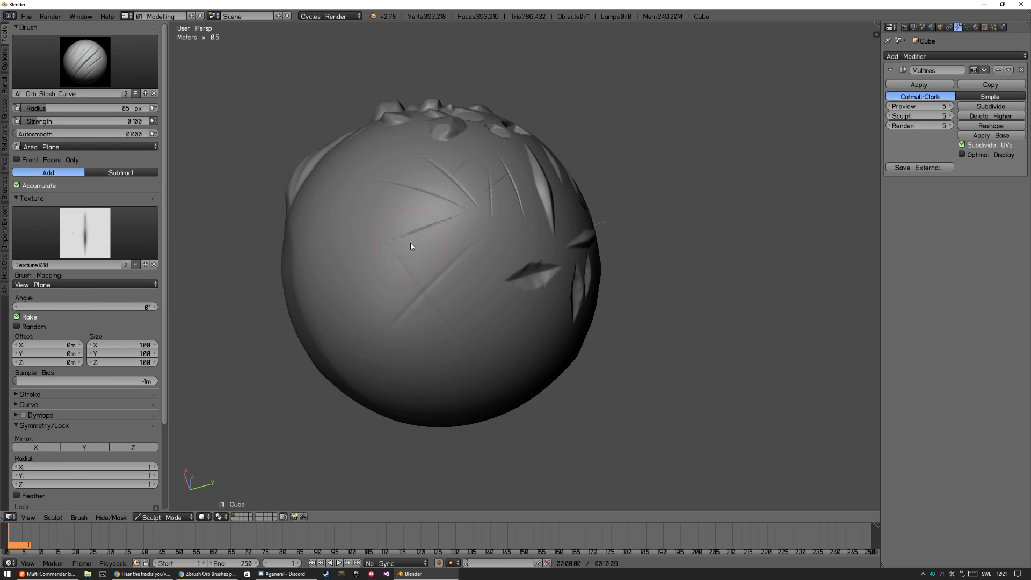
key(shift+f)
click(436, 271)
mouse_move(372, 275)
middle_down()
mouse_move(407, 296)
mouse_move(379, 280)
middle_up()
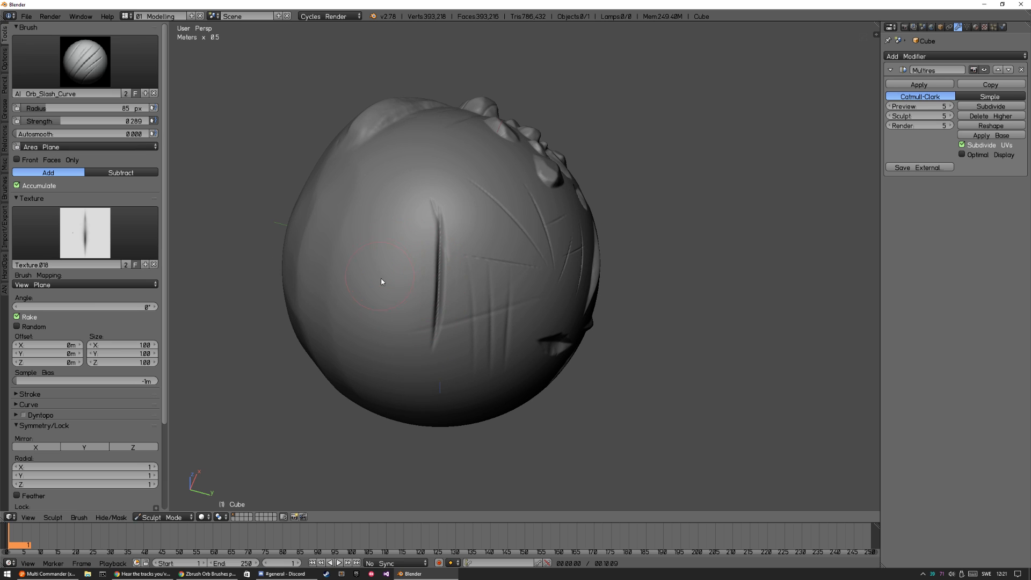
drag(380, 279, 388, 275)
Step: Set the brush strength to 0.164 and draw sets of diagonal grooves crossing the deep one
key(shift+f)
click(449, 248)
middle_drag(448, 248, 472, 297)
drag(430, 320, 507, 244)
drag(445, 305, 510, 264)
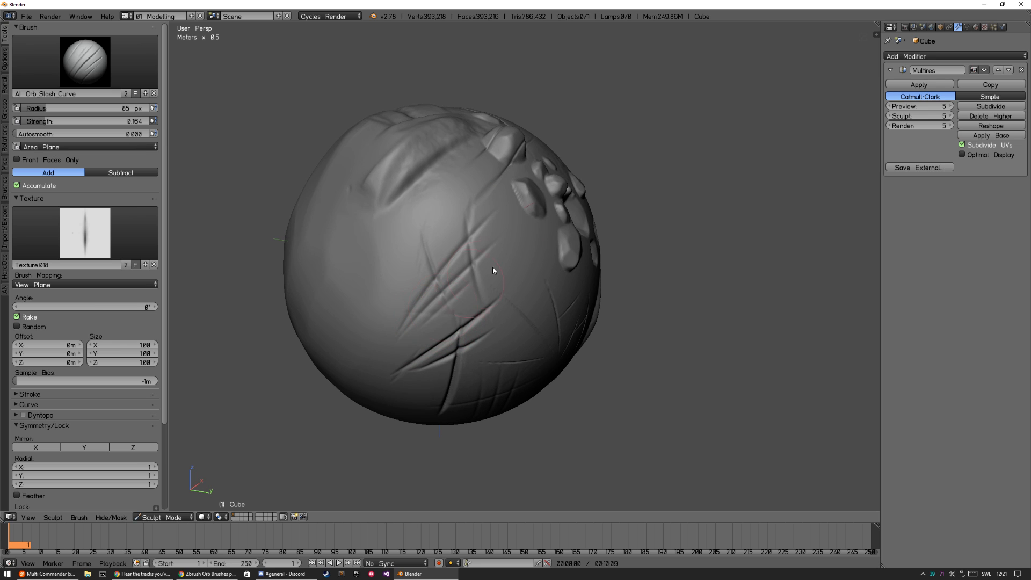
middle_drag(454, 319, 459, 279)
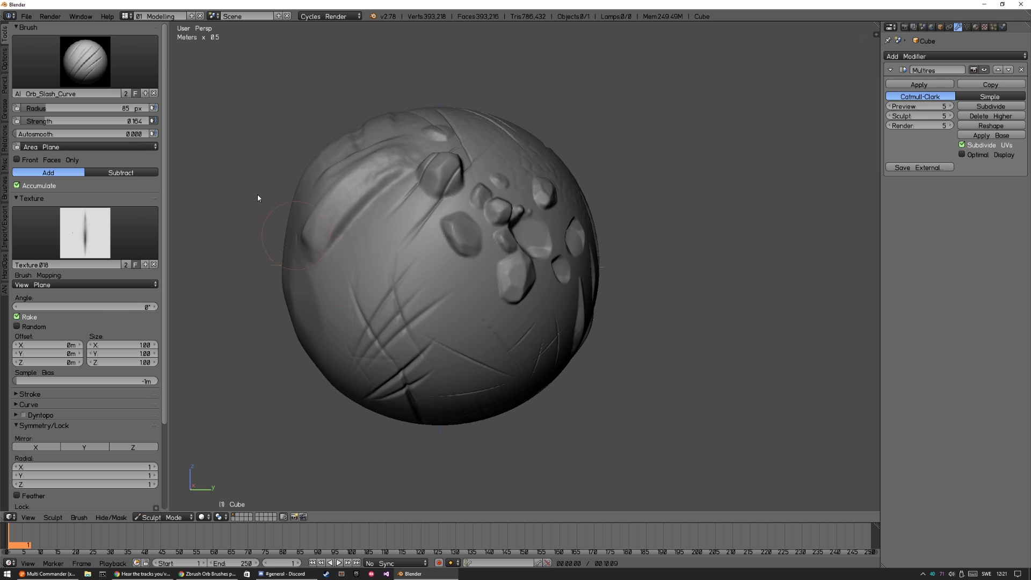
Step: Choose the AI Orb_Flatten_EdgeProtect brush and scrape the large raised ridges beside the rubble into flat planes
click(84, 61)
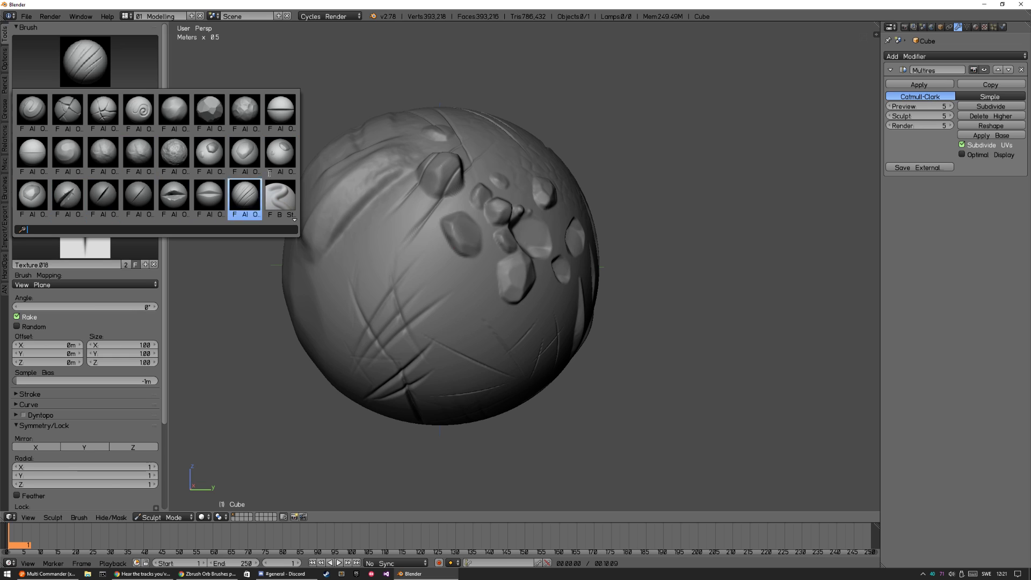
click(209, 110)
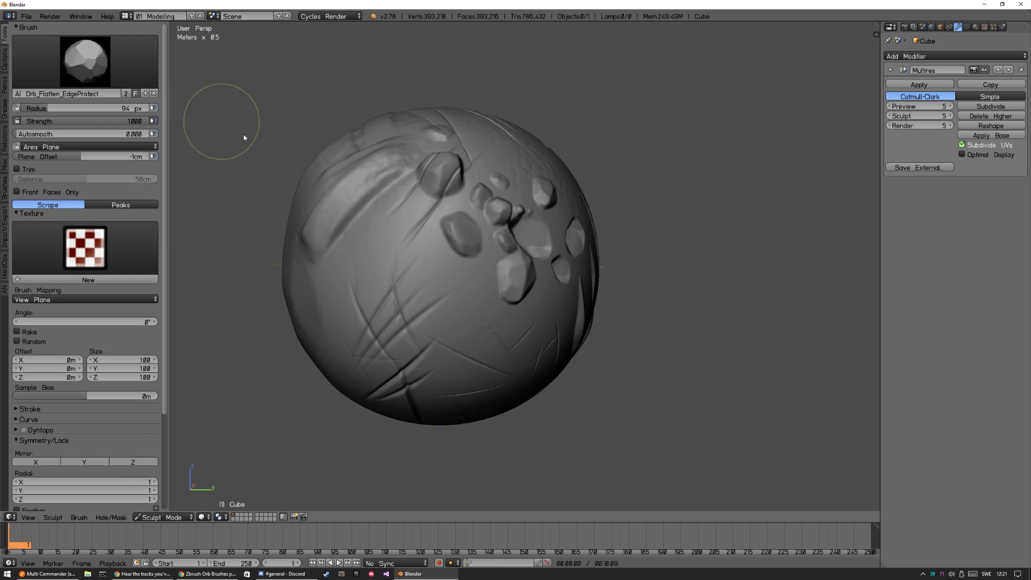
drag(378, 199, 405, 231)
middle_drag(357, 247, 399, 260)
drag(403, 255, 423, 246)
middle_drag(422, 236, 415, 293)
mouse_move(400, 279)
mouse_down()
mouse_move(424, 250)
mouse_move(407, 225)
mouse_move(356, 228)
mouse_up()
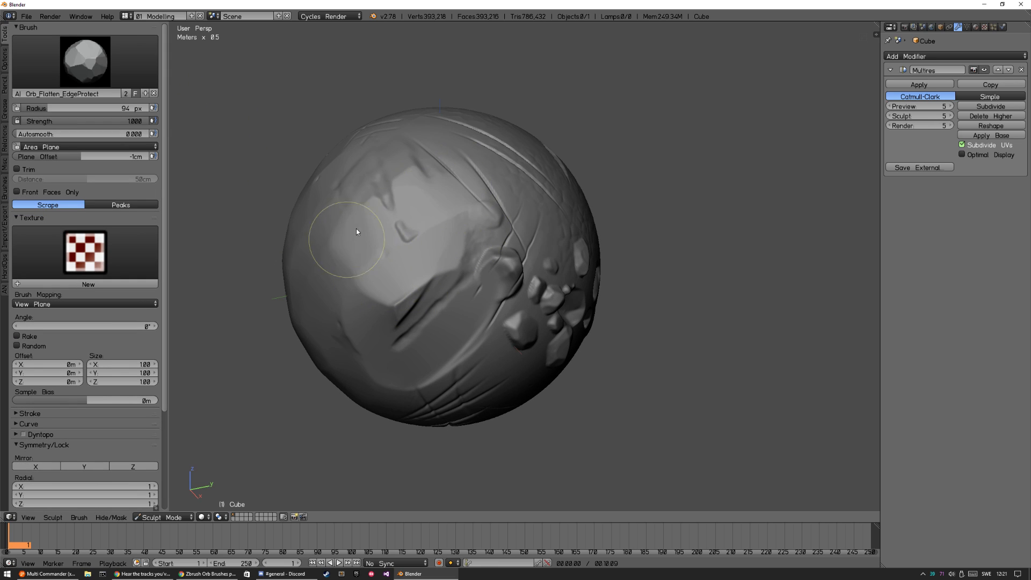
Step: Flatten the surface around the rubble, the long grooves and the edge of the rough textured area into broad planes
drag(456, 210, 484, 258)
mouse_move(502, 230)
middle_down()
mouse_move(398, 296)
mouse_move(445, 304)
middle_up()
mouse_move(445, 303)
mouse_down()
mouse_move(416, 250)
mouse_move(357, 295)
mouse_up()
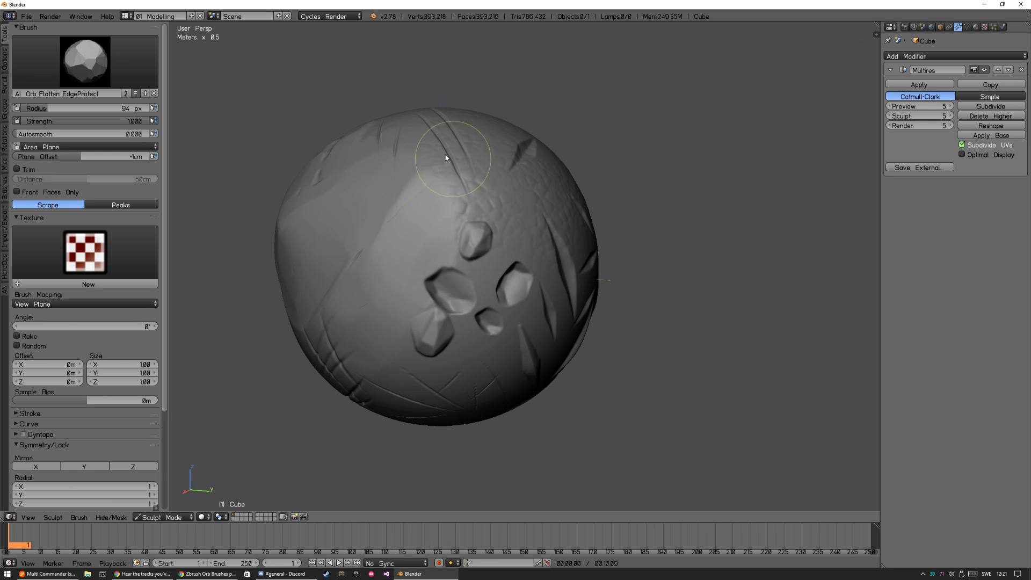
drag(446, 155, 494, 181)
middle_drag(494, 181, 398, 278)
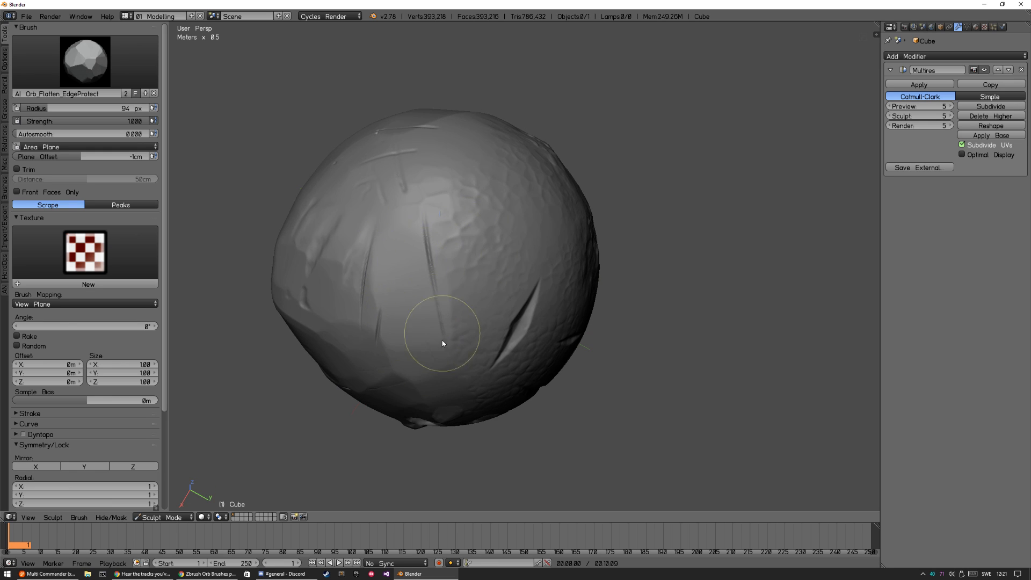
middle_drag(436, 316, 446, 284)
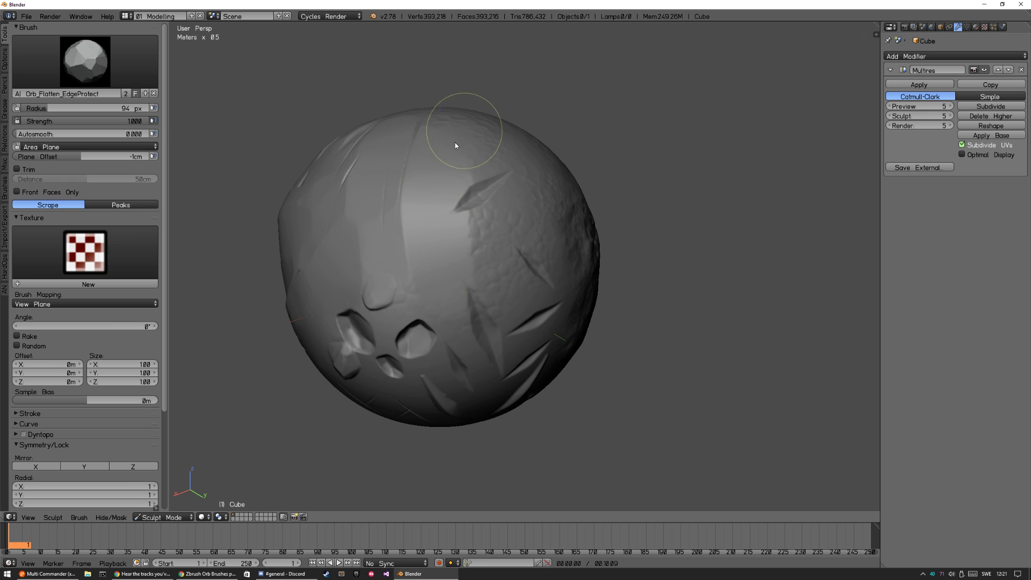
mouse_move(509, 150)
middle_down()
mouse_move(497, 223)
mouse_move(406, 260)
middle_up()
middle_drag(428, 301, 428, 264)
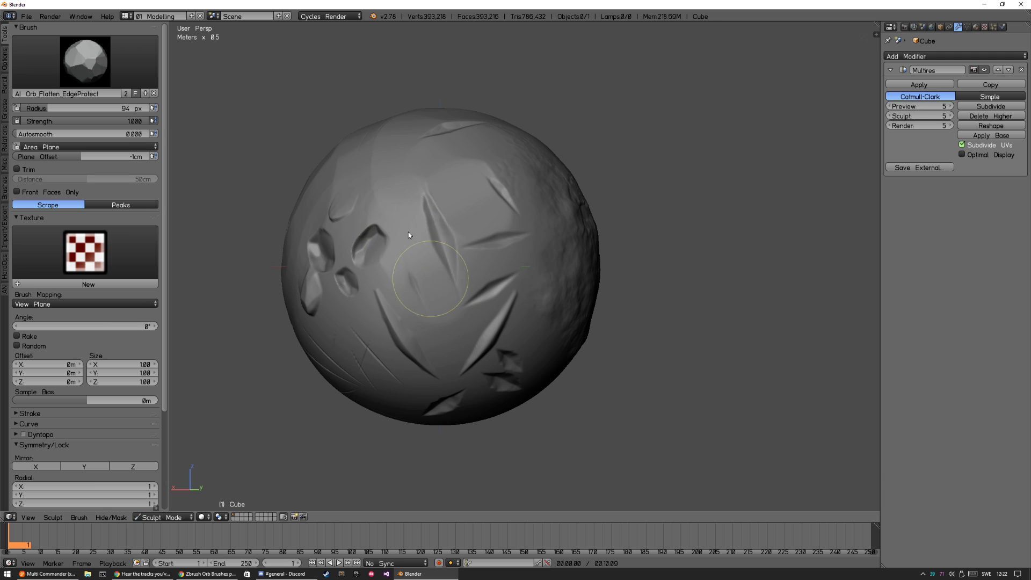
mouse_move(479, 295)
middle_down()
mouse_move(466, 303)
mouse_move(486, 252)
middle_up()
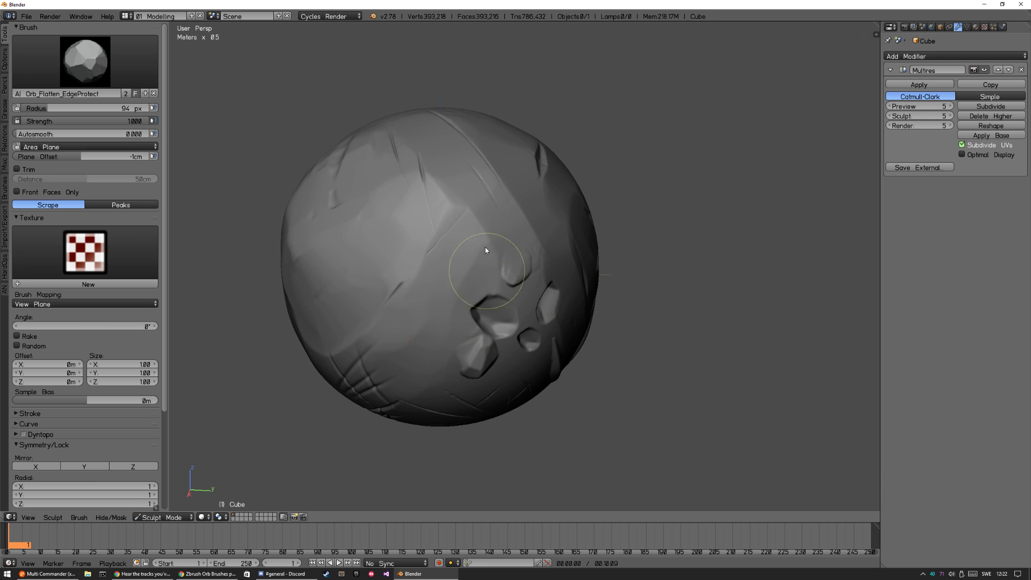
Step: Smooth the scraped planes and the leftover marks between them
key(s)
shift+drag(495, 231, 407, 190)
middle_drag(421, 233, 466, 296)
shift+drag(459, 296, 456, 285)
Step: Choose the AI Orb_Slash_04 brush and stamp one gash on the flattened surface
click(84, 61)
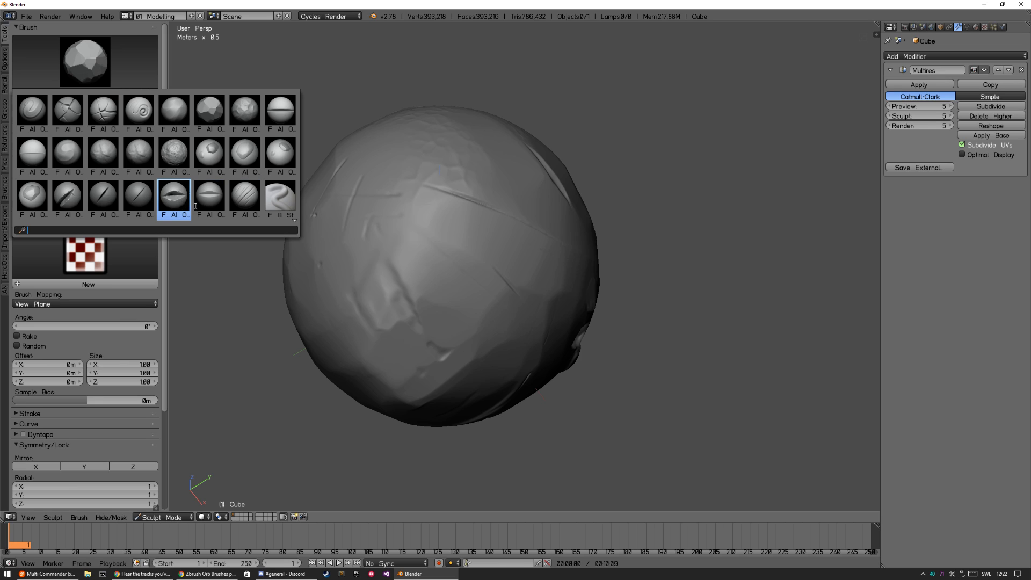
click(217, 200)
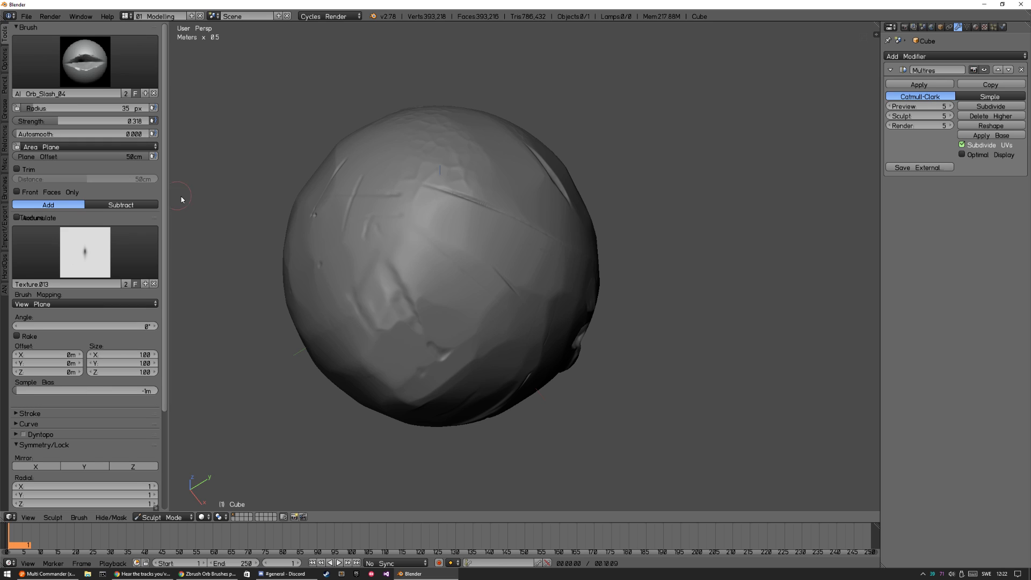
click(411, 223)
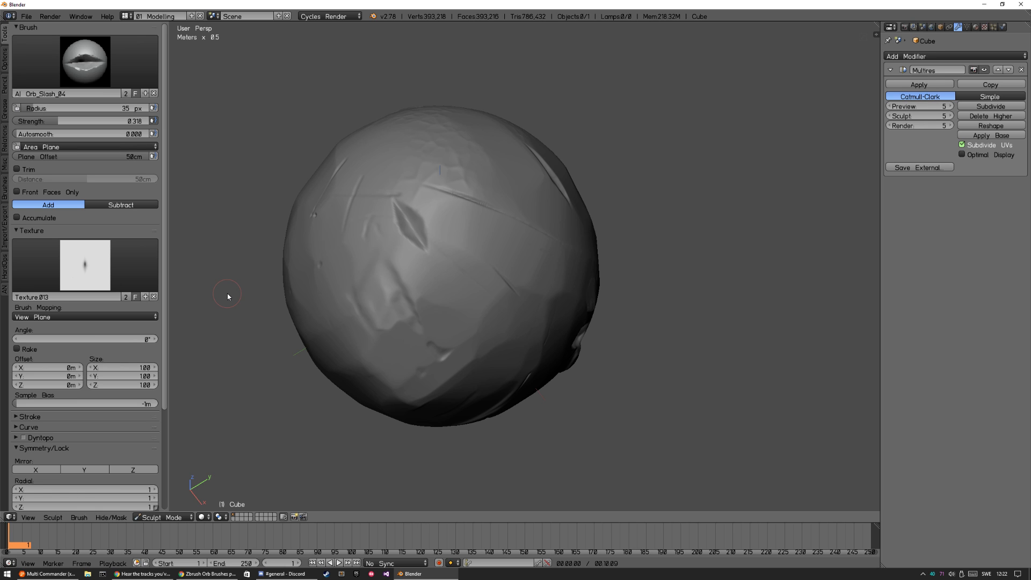
Step: Hide the tool shelf, capture the viewport showing the sphere's faceted side and save it to the Desktop as Screenshot_3.png
mouse_move(431, 252)
middle_down()
mouse_move(499, 272)
mouse_move(487, 253)
mouse_move(578, 238)
mouse_move(499, 244)
mouse_move(506, 264)
mouse_move(458, 269)
mouse_move(451, 280)
mouse_move(528, 249)
mouse_move(568, 284)
mouse_move(557, 230)
mouse_move(548, 249)
middle_up()
key(t)
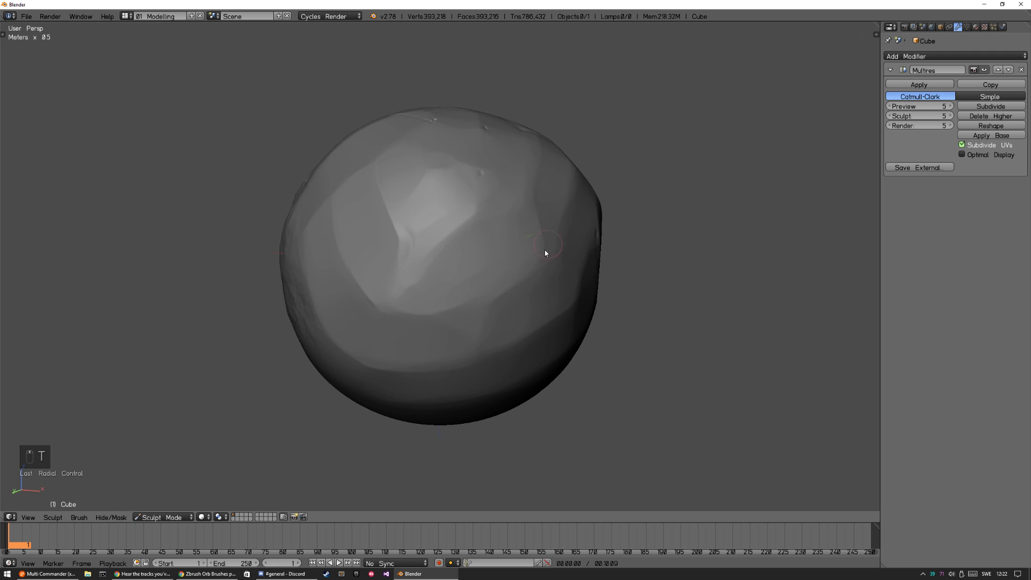
key(Print)
drag(6, 30, 873, 506)
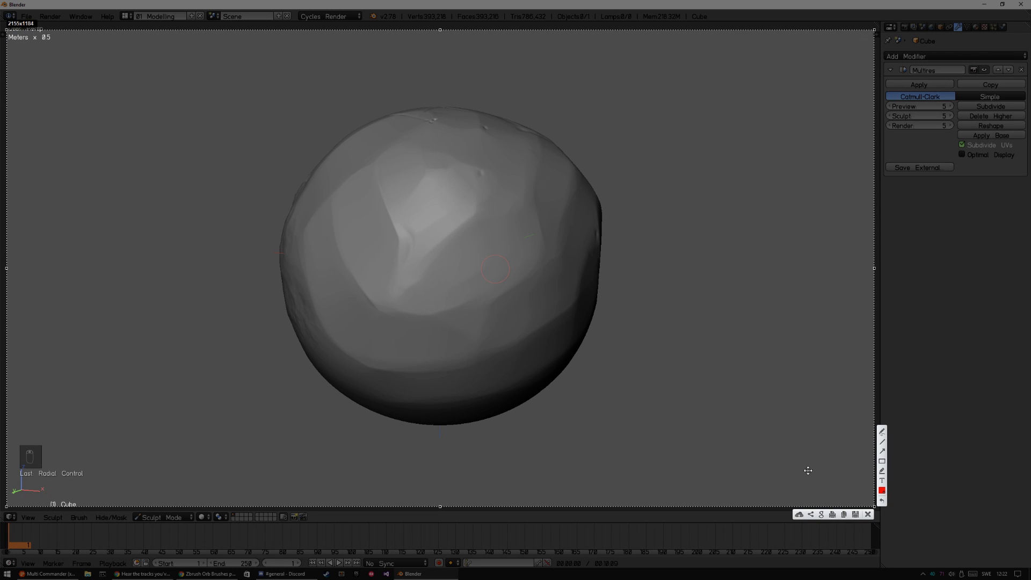
click(857, 515)
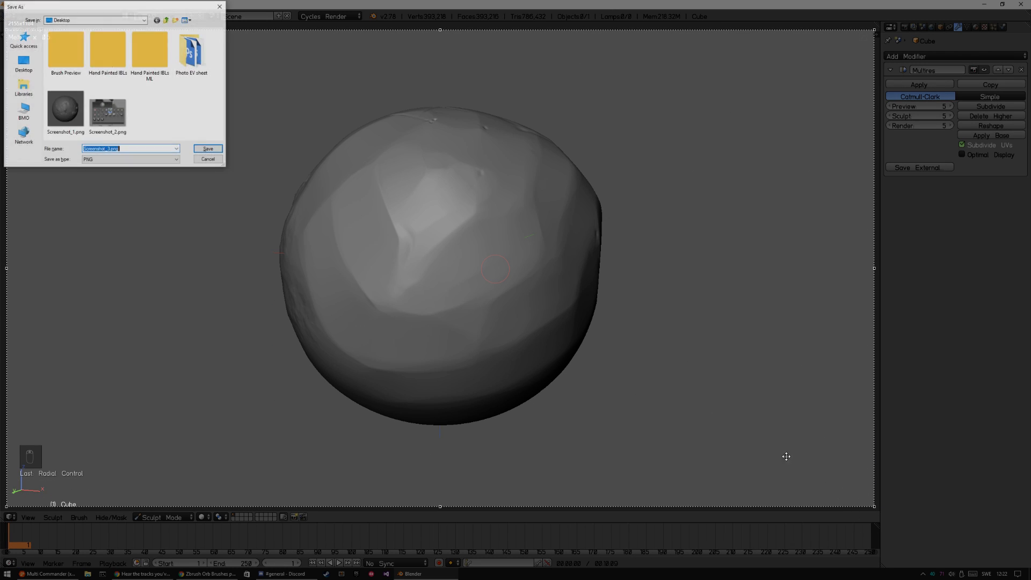
click(221, 151)
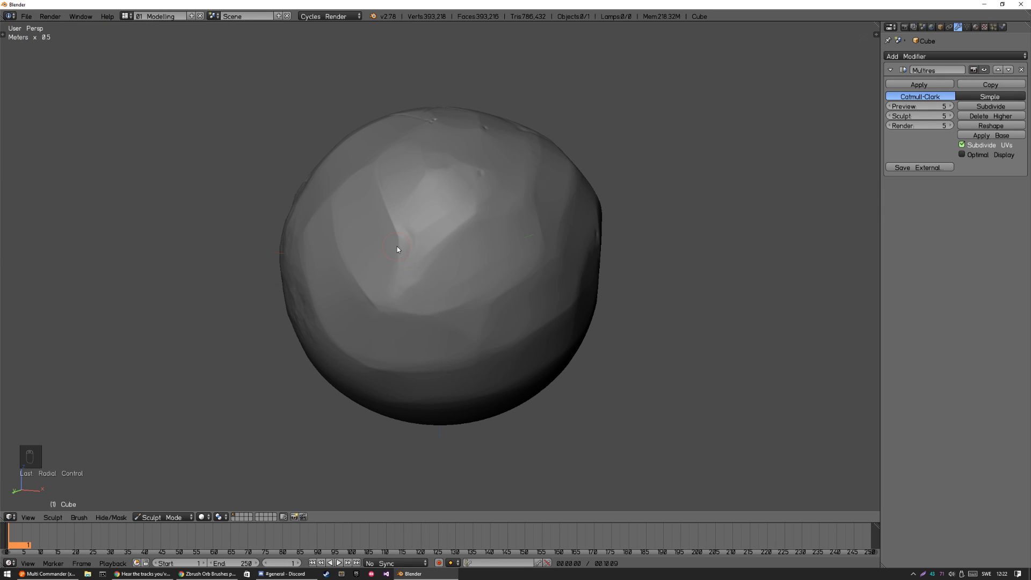
Step: Leave Sculpt Mode and reload the start-up file
key(Tab)
click(279, 244)
key(ctrl+n)
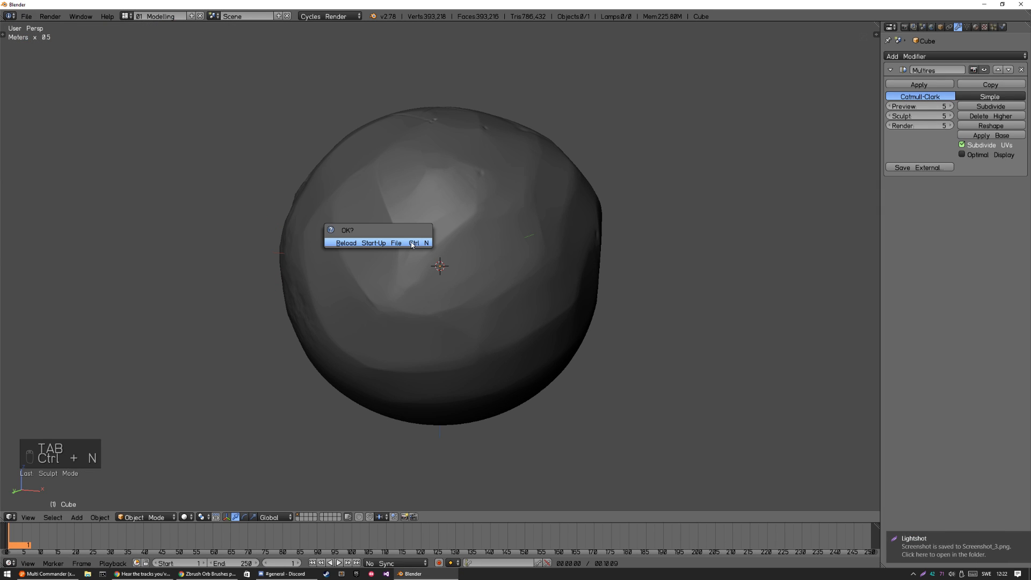
click(411, 245)
Step: Turn the 3D view into an image editor, create a blank grey 1024 × 1024 image and switch to Paint mode
key(space)
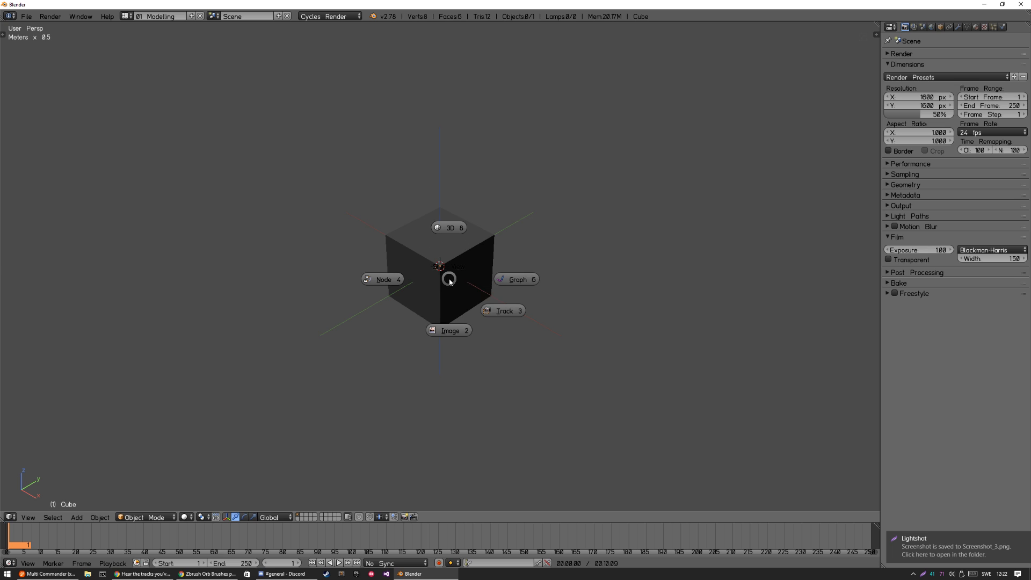
click(447, 328)
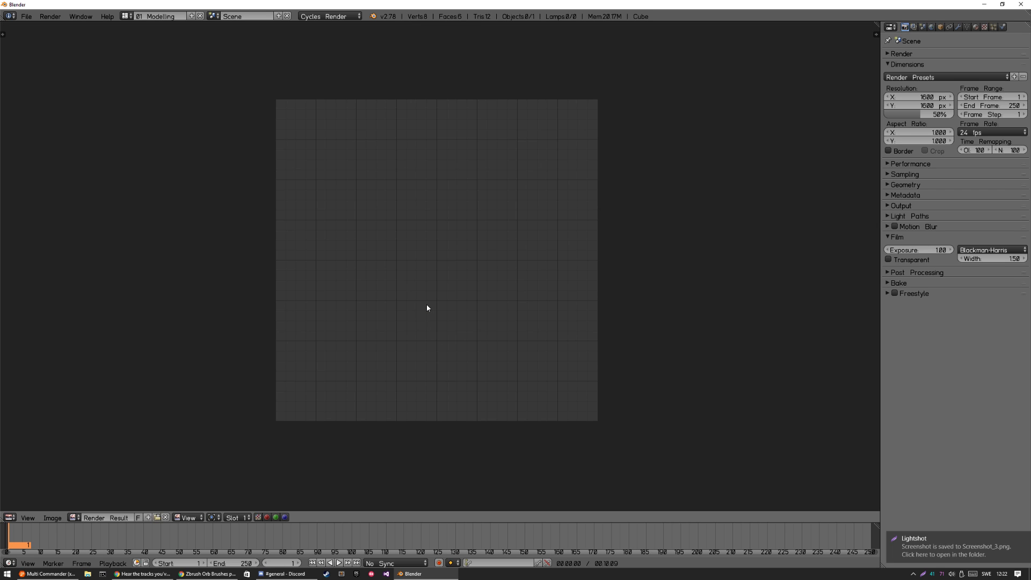
key(alt+n)
click(468, 329)
drag(459, 225, 423, 224)
click(445, 370)
key(Tab)
click(454, 245)
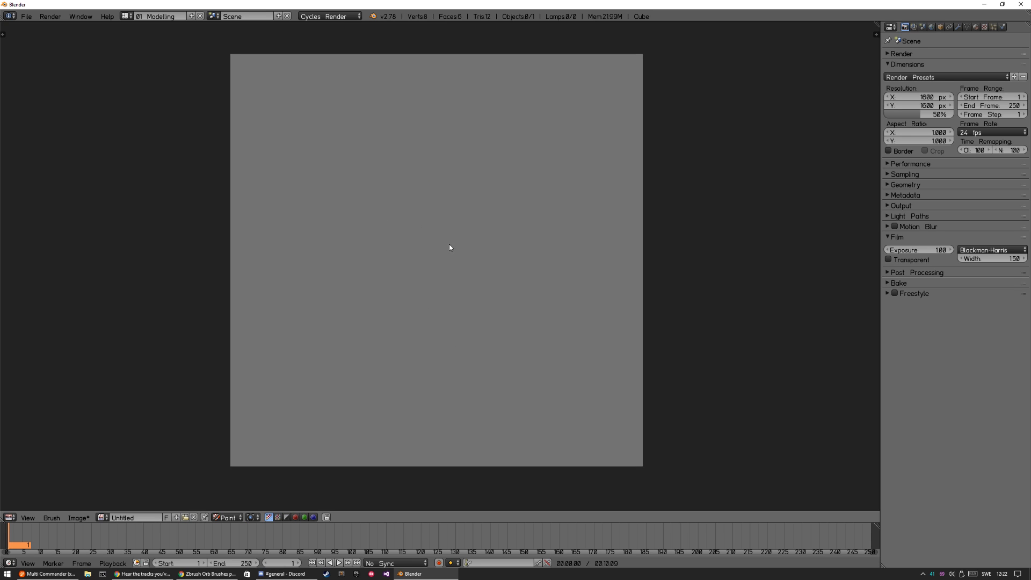
Step: Show the paint tools and image properties, and paint a dark zigzag test stroke across the grey image
key(t)
key(n)
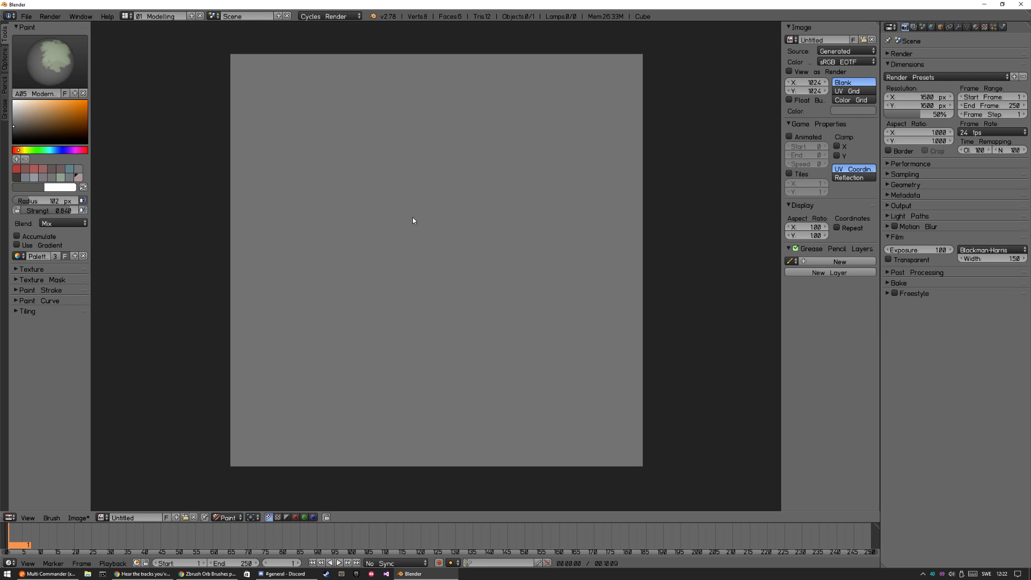
mouse_move(364, 240)
mouse_down()
mouse_move(472, 274)
mouse_move(506, 226)
mouse_up()
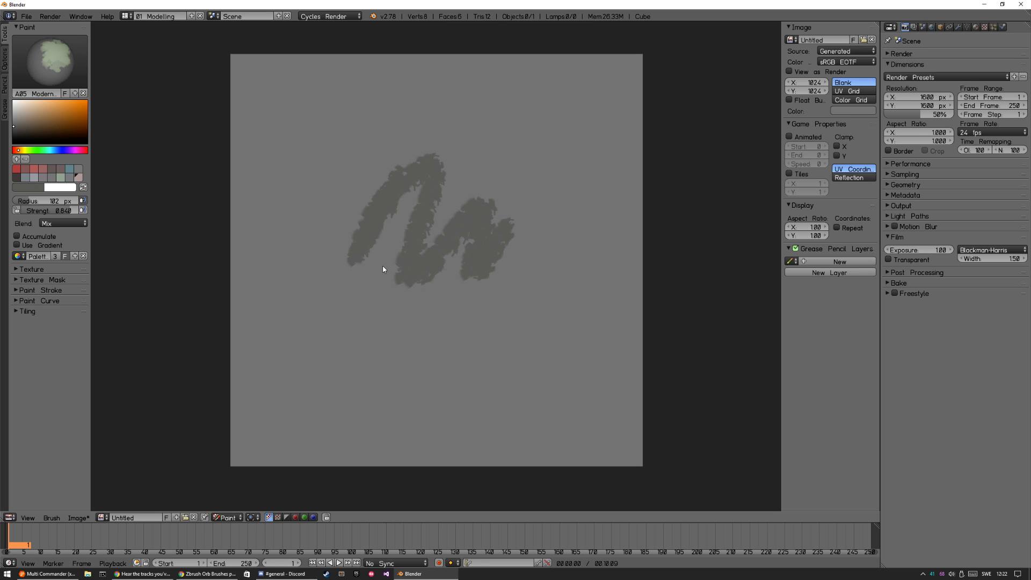
Step: Paint another stroke down along the zigzag's lower edge, sample the painted colour and choose the A05 Modern Tilt brush again
drag(391, 266, 376, 309)
key(s)
click(404, 243)
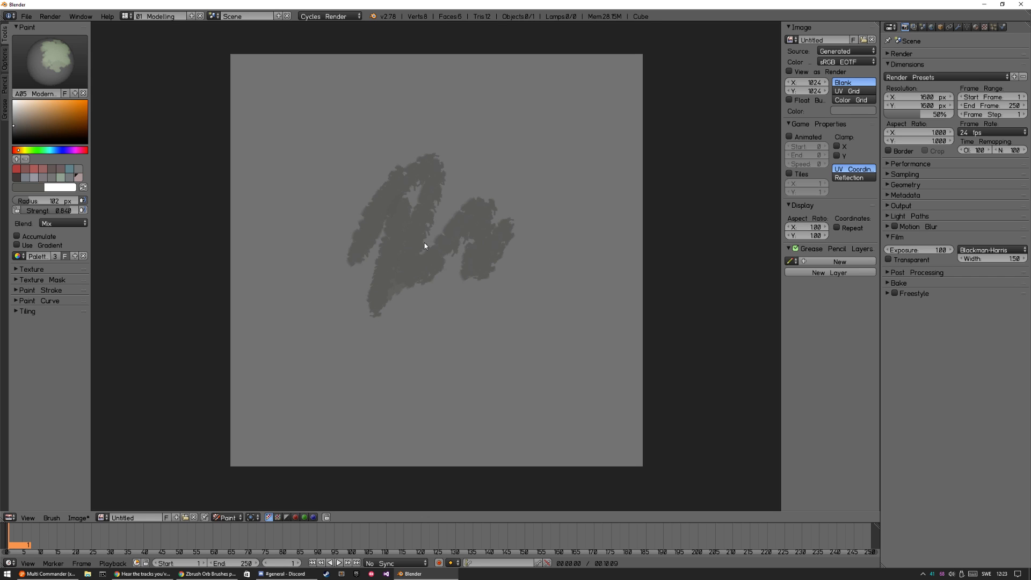
click(50, 76)
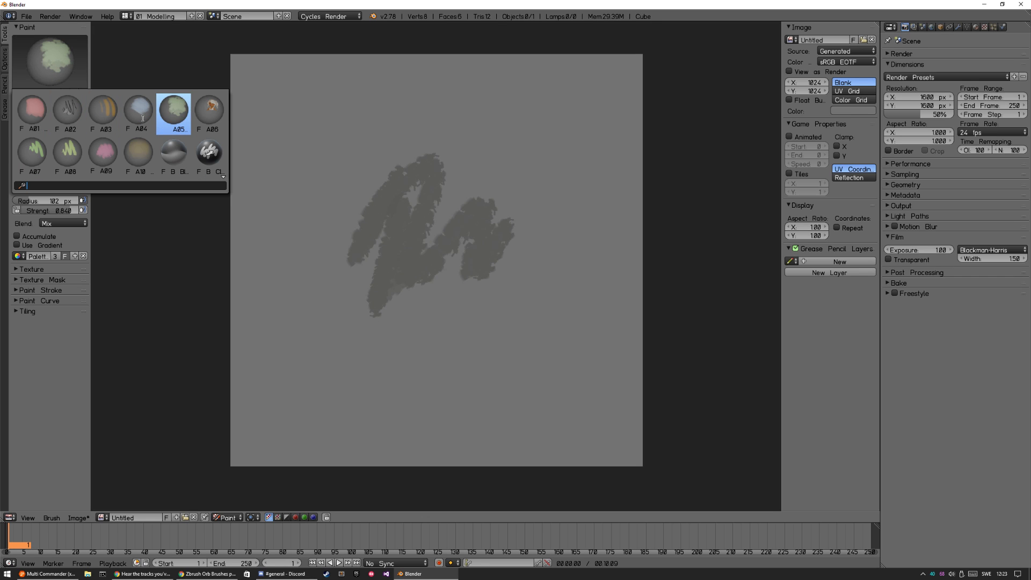
click(174, 110)
Step: Choose the A01 Stylized brush from the Paint Brush Pie and paint a short vertical stroke beside the zigzag
key(w)
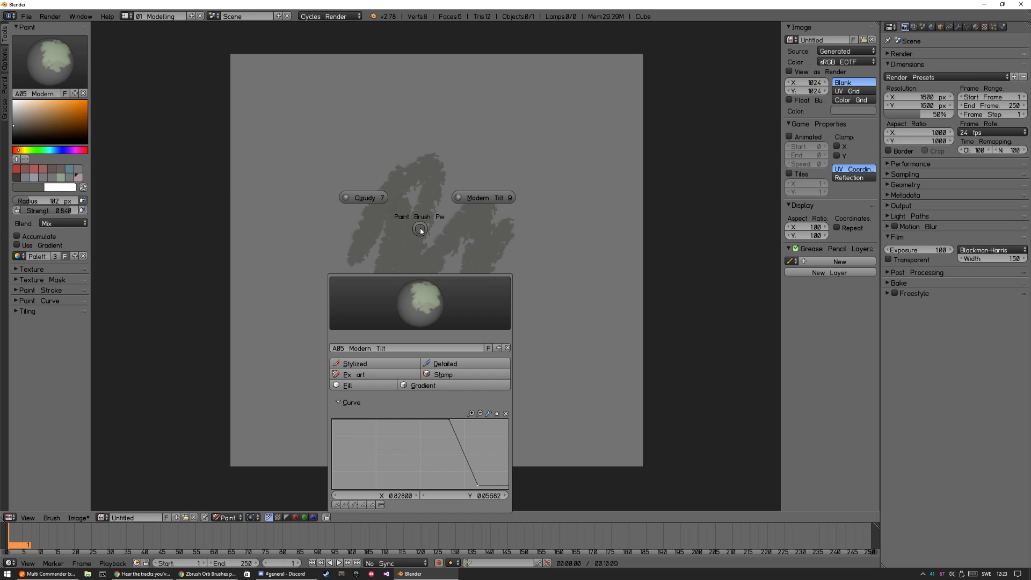
click(420, 299)
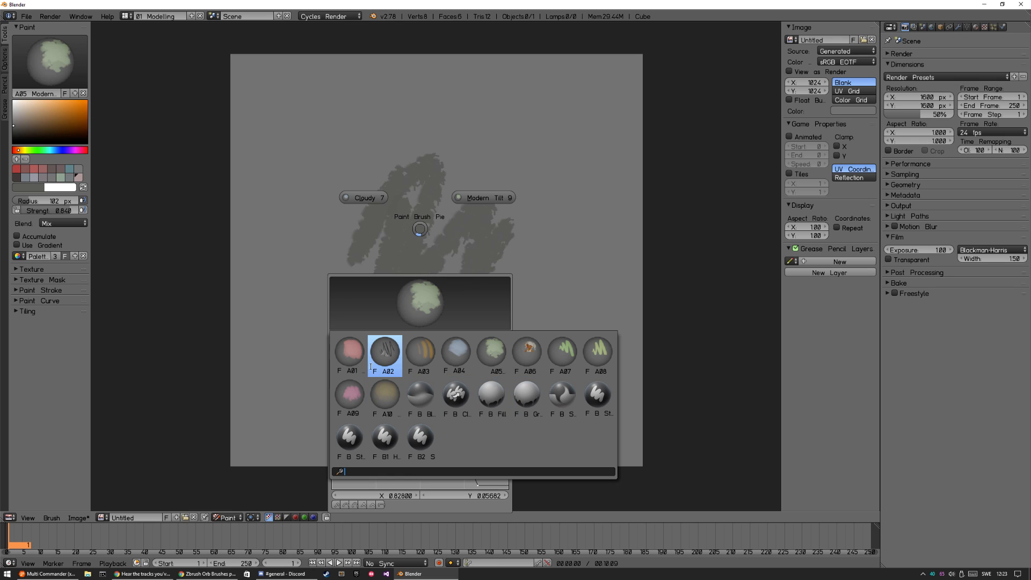
click(350, 351)
drag(310, 191, 316, 263)
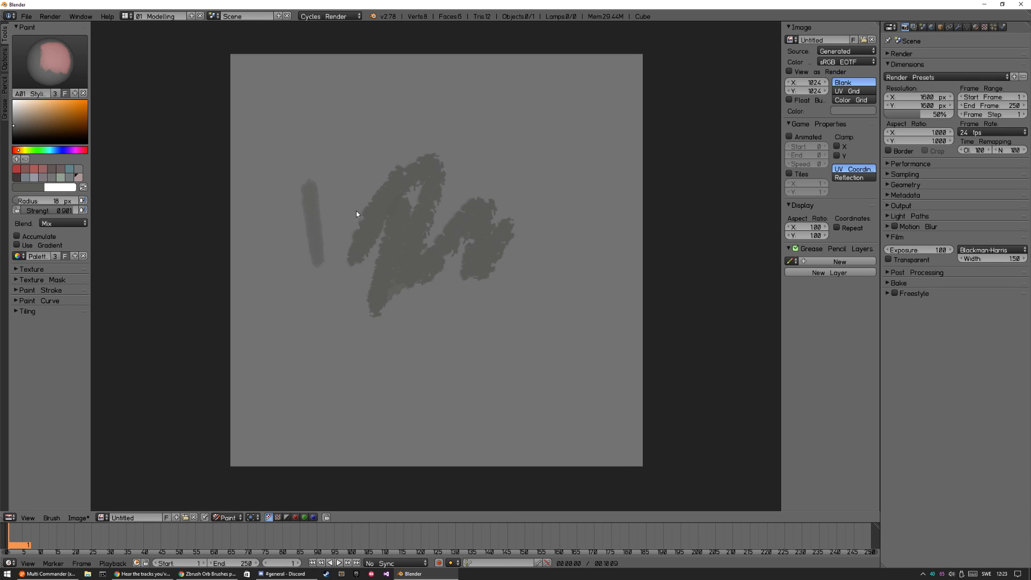
Step: Switch to the A02 Detailed brush and sketch thin hatching lines above the zigzag
key(space)
click(368, 346)
click(335, 399)
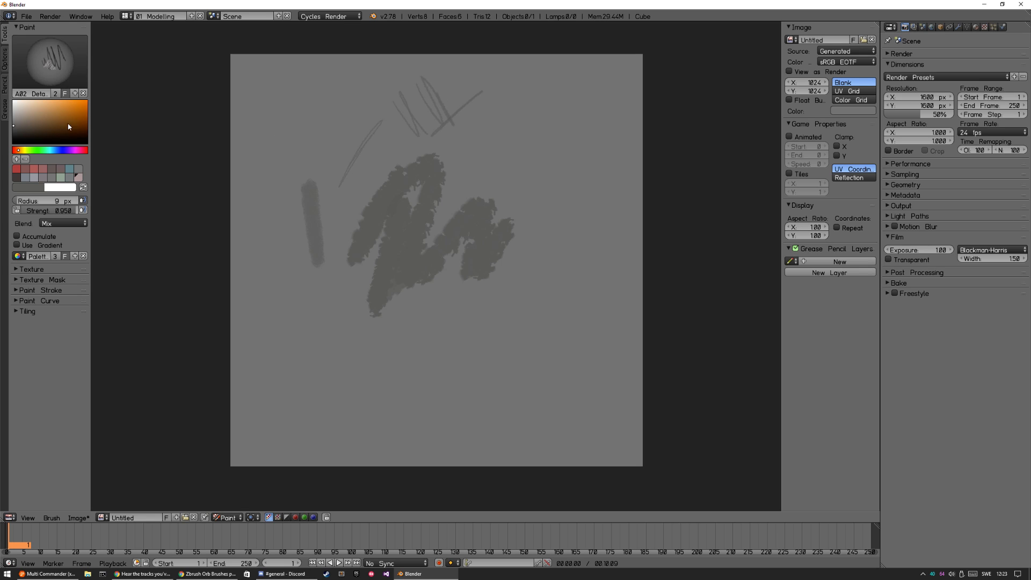
Step: Examine the brush's Texture and Texture Mask settings and its Appearance options, including the custom icon
click(29, 270)
click(37, 271)
click(37, 278)
click(38, 279)
click(5, 59)
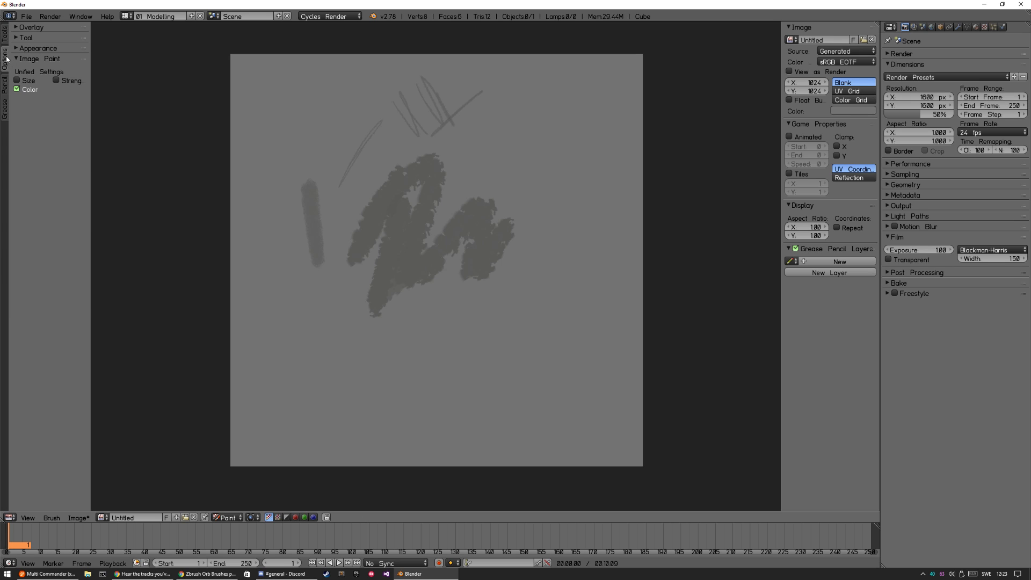
click(36, 48)
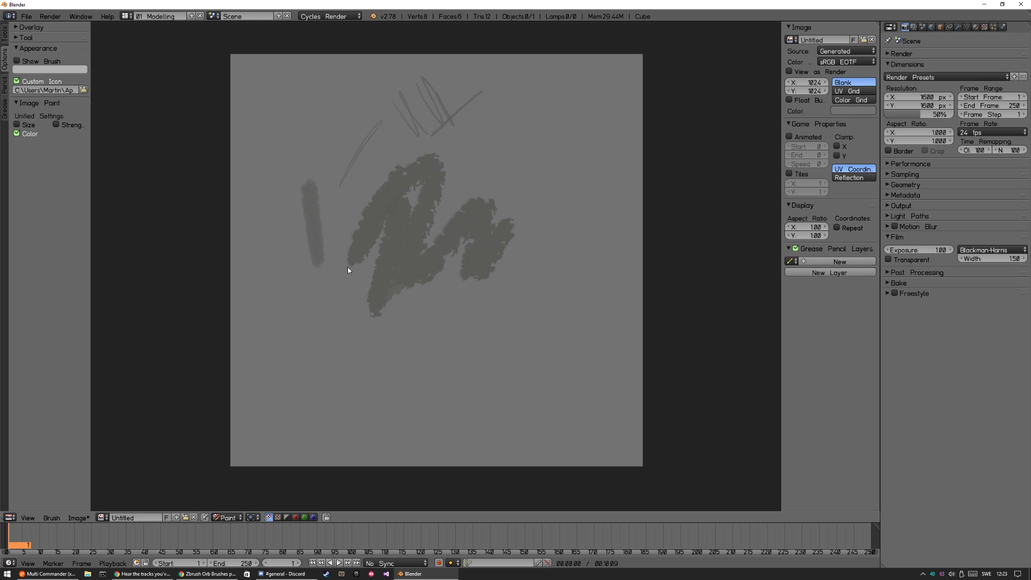
Step: Hide the tool shelf, return to the 3D view with the start-up cube and call up the start-up file save prompt
key(t)
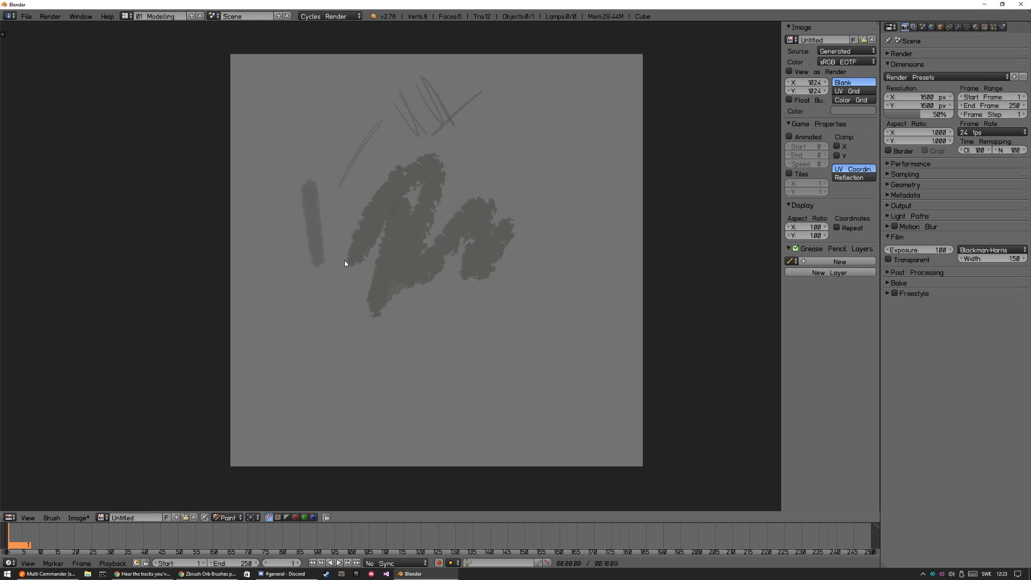
key(shift+F5)
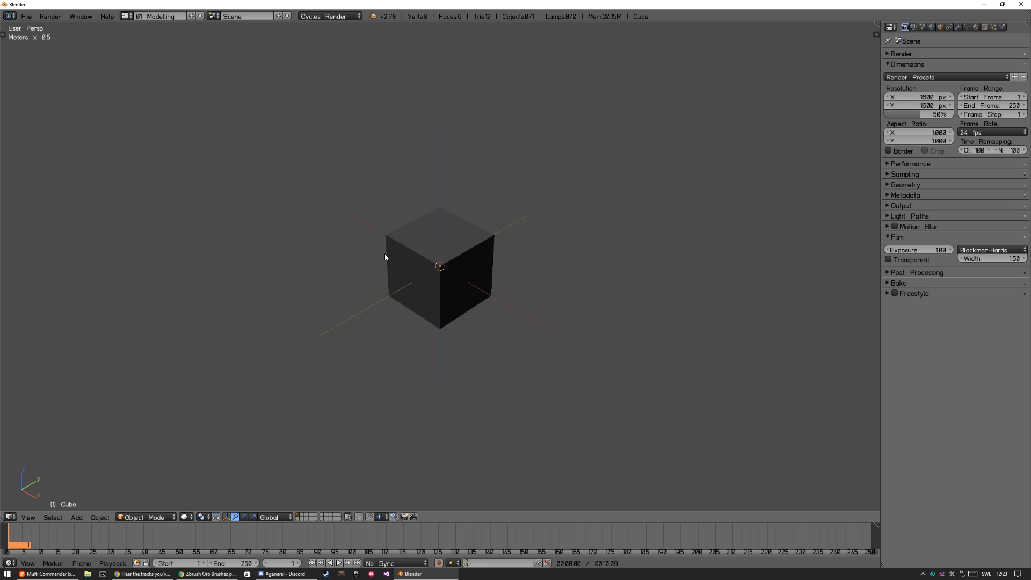
key(ctrl+u)
click(349, 255)
Step: Start the Screencast Keys display from the 3D view properties, and hide the properties again
key(n)
click(807, 415)
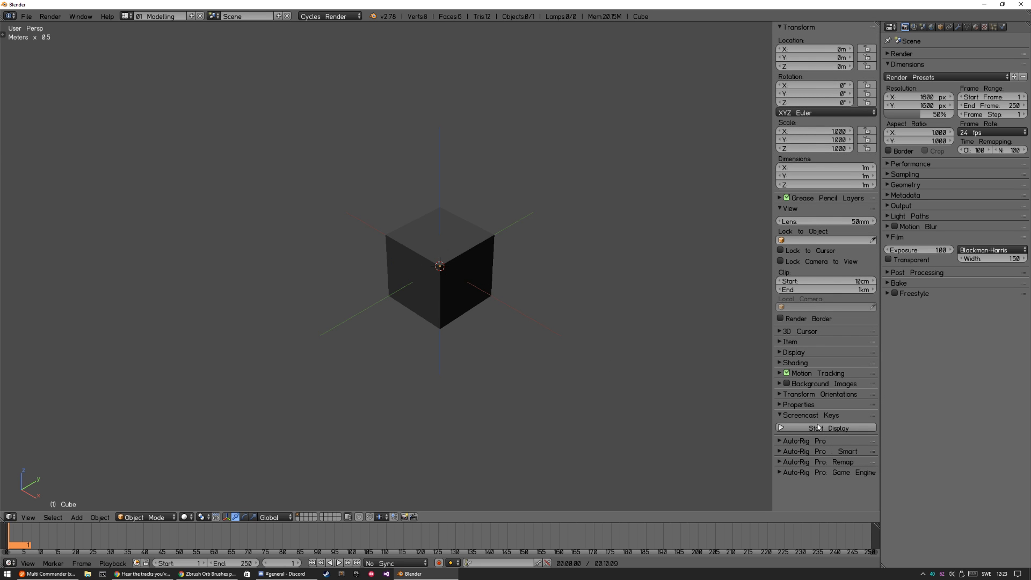
click(814, 427)
key(n)
Step: Save the current scene and preferences as the start-up file
key(ctrl+u)
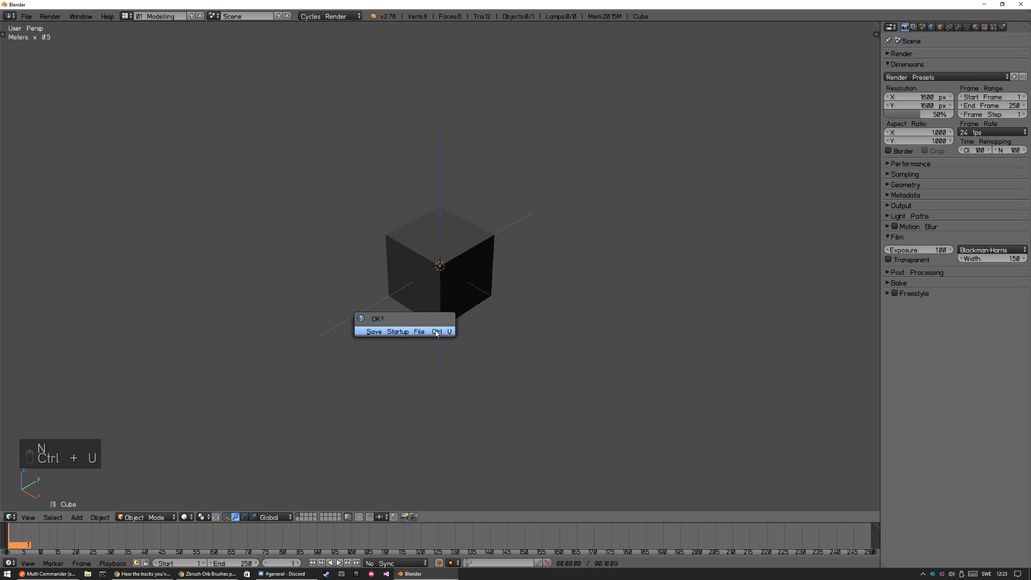
key(ctrl+u)
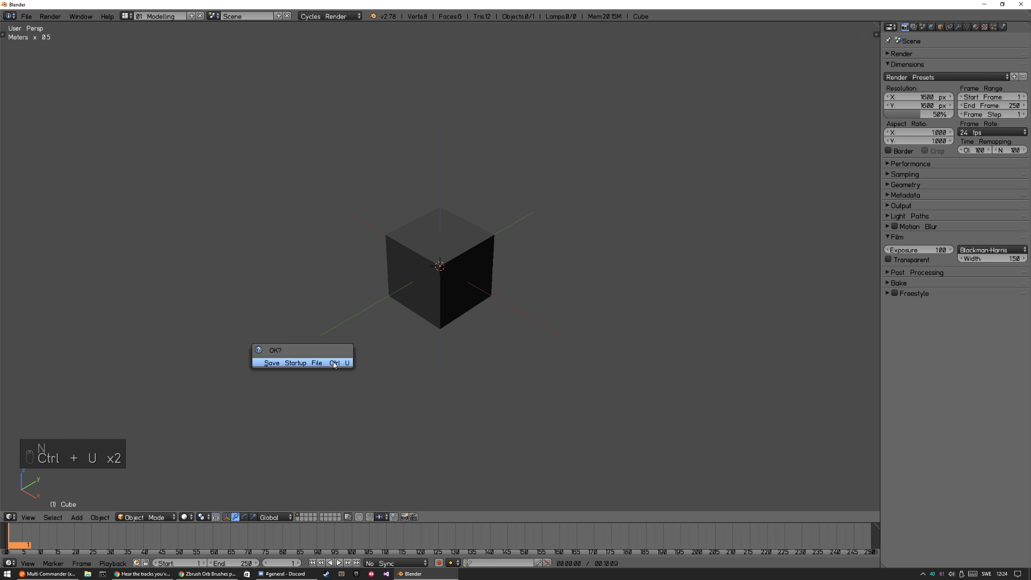
key(ctrl+u)
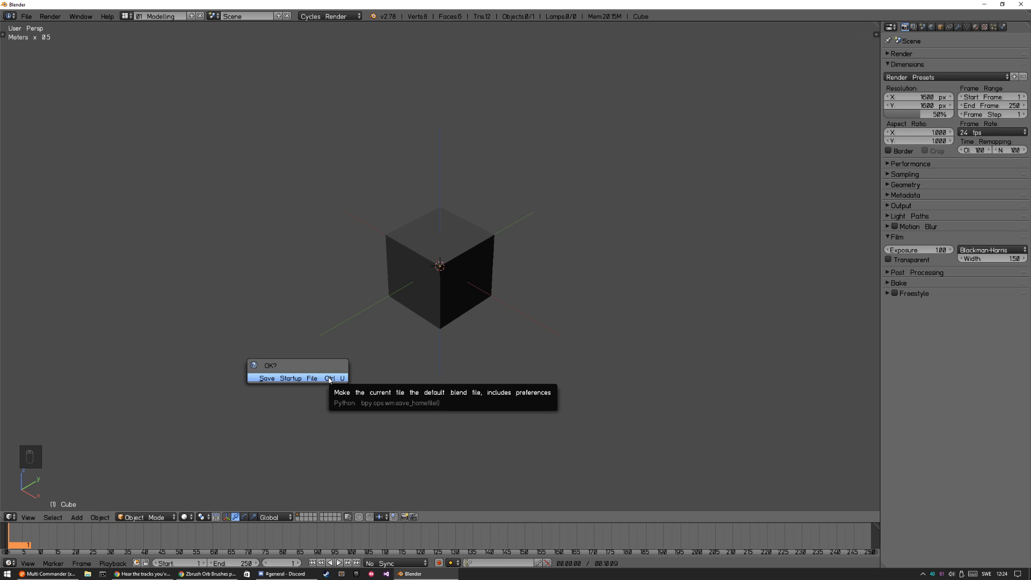
click(329, 378)
Step: Select the cube, enter Sculpt Mode, show the tool shelf and choose the first brush in the sculpt brush list
right_click(442, 281)
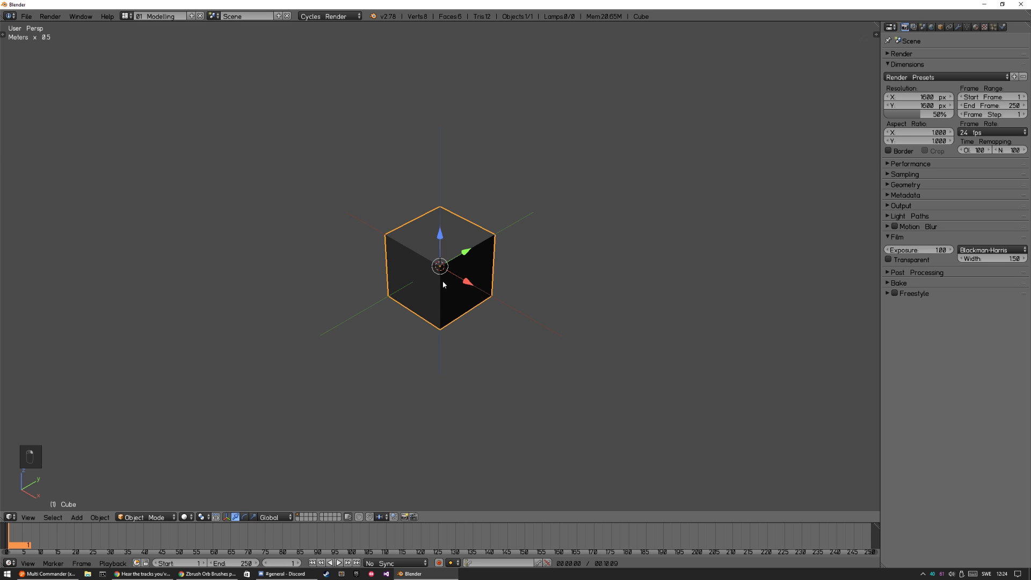
key(ctrl+Tab)
click(443, 236)
key(t)
click(57, 61)
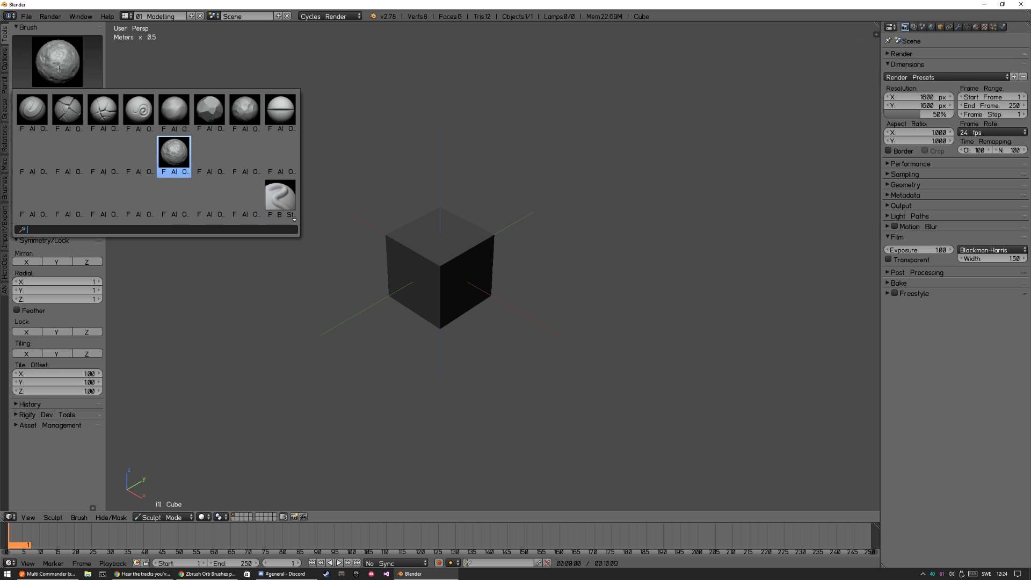
click(32, 113)
Step: Hide the tool shelf, return to Object Mode and deselect the cube
key(t)
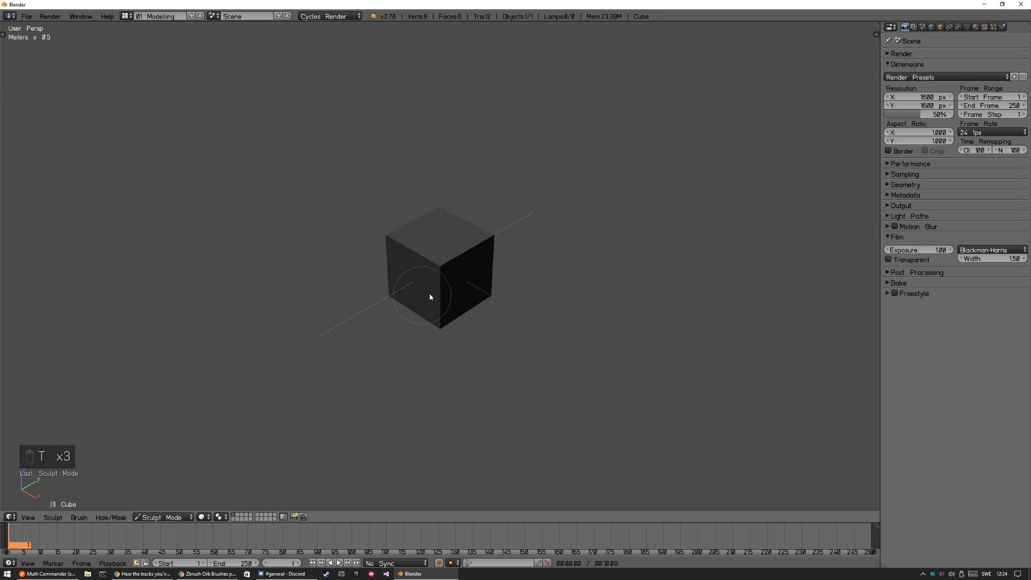
key(Tab)
click(379, 284)
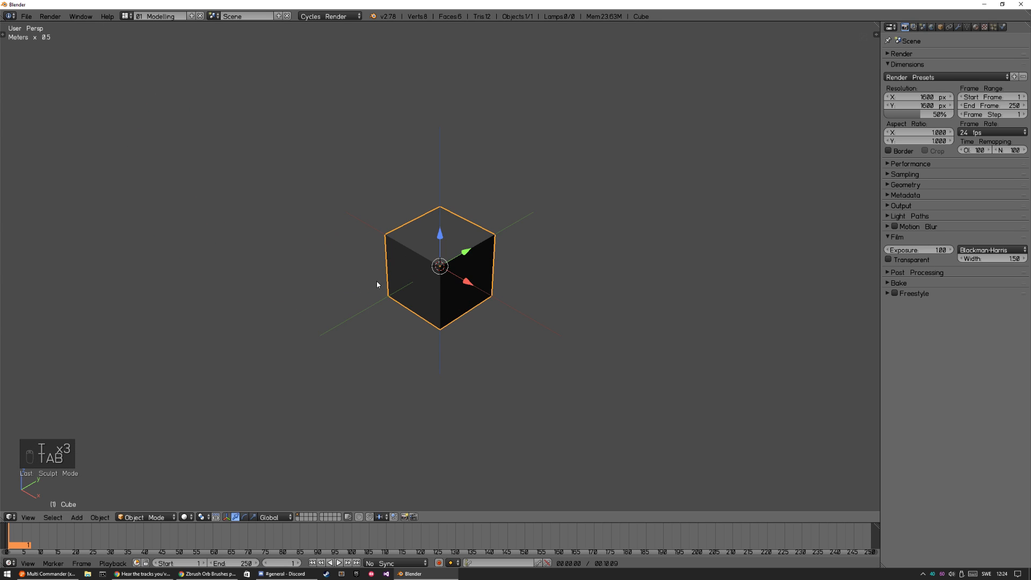
key(a)
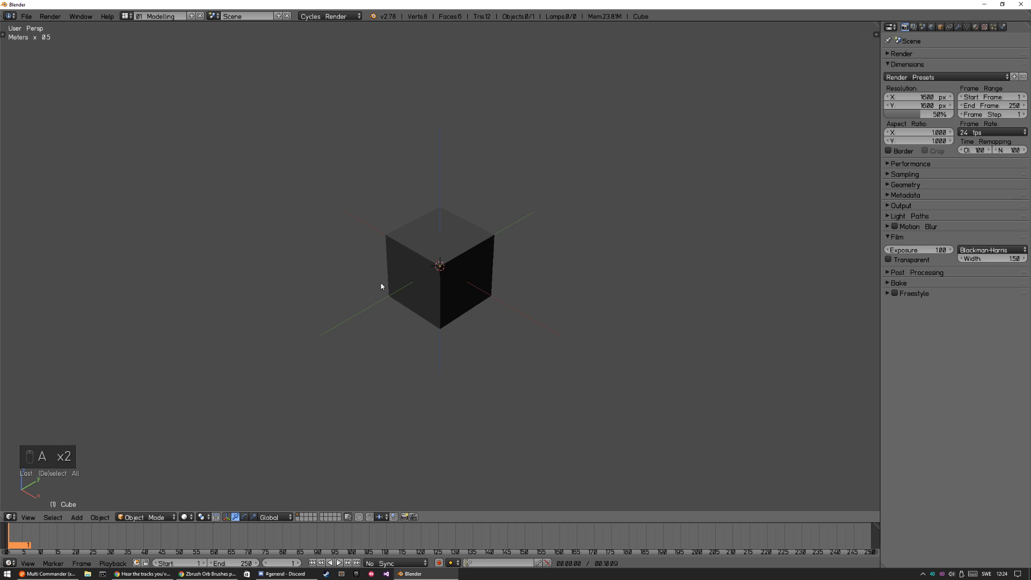
Step: Open Brush Preview.blend from the Desktop's Brush Preview folder, deselect everything and maximize the 3D view
key(ctrl+o)
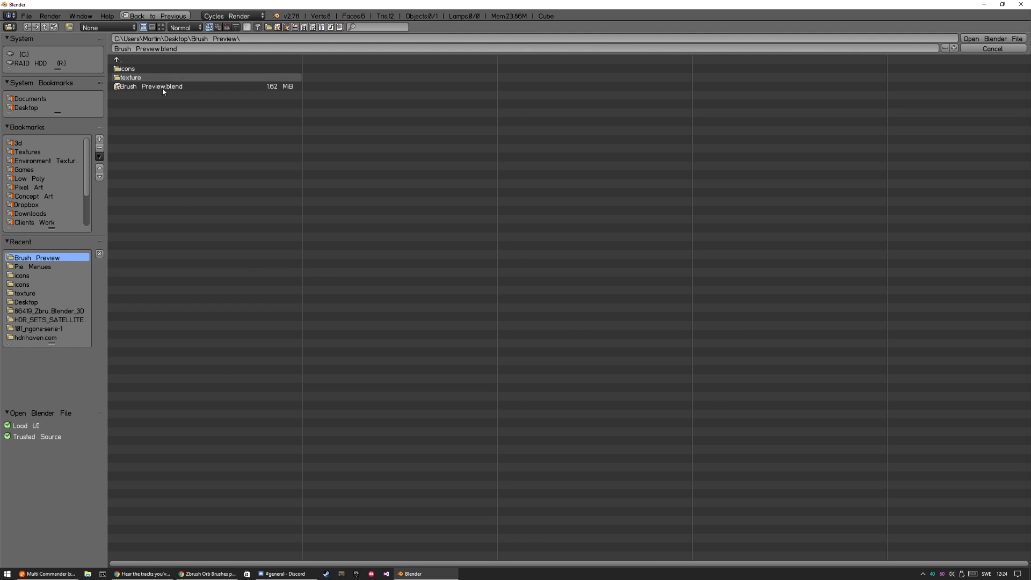
click(983, 38)
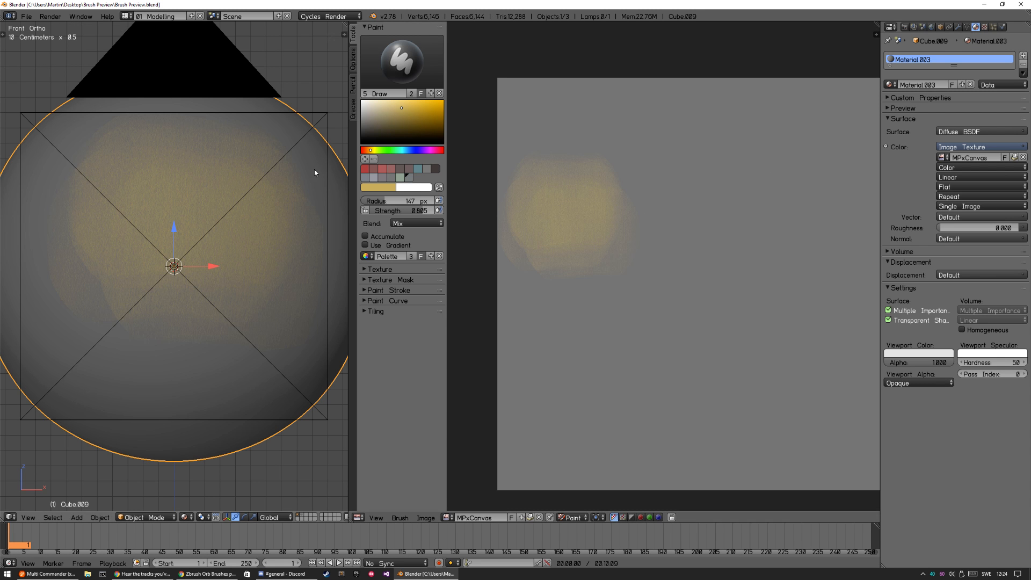
key(a)
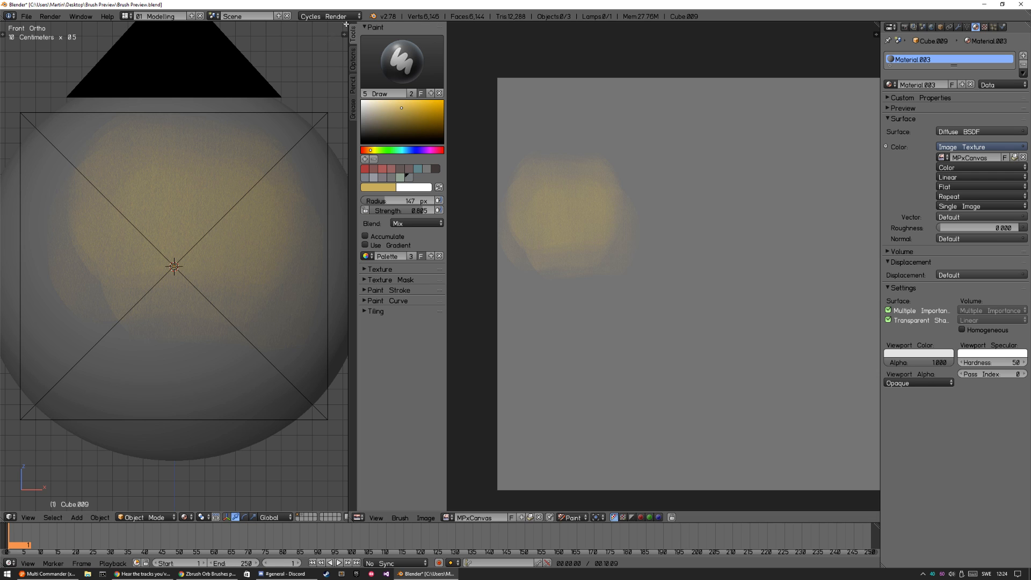
key(ctrl+Up)
key(a)
key(a)
scroll(634, 172, down, 6)
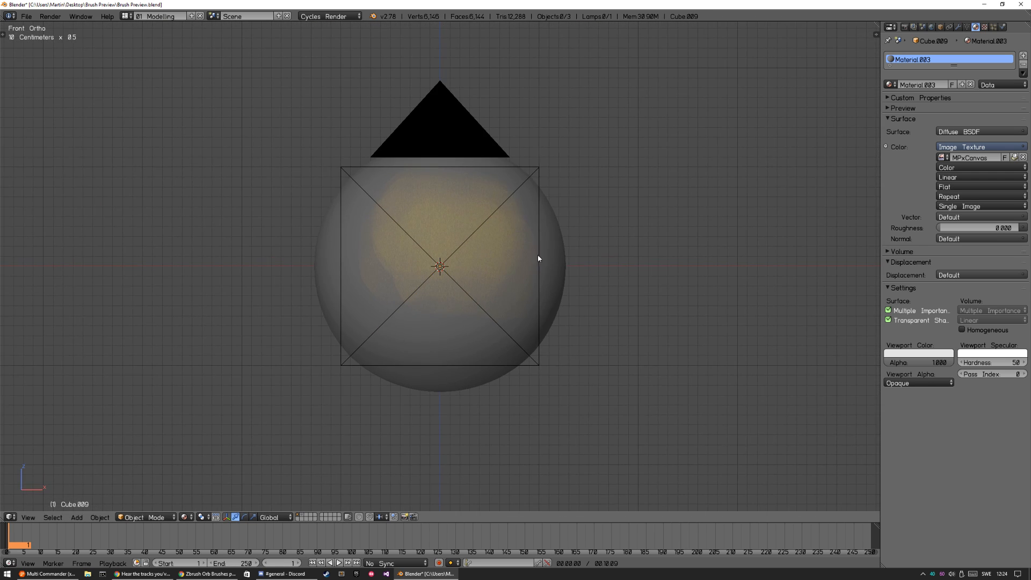
Step: Inspect the preview scene in perspective by selecting the point lamp, the camera and the painted sphere, and deselect all
middle_drag(530, 269, 526, 267)
scroll(526, 267, down, 8)
shift+middle_drag(421, 346, 466, 303)
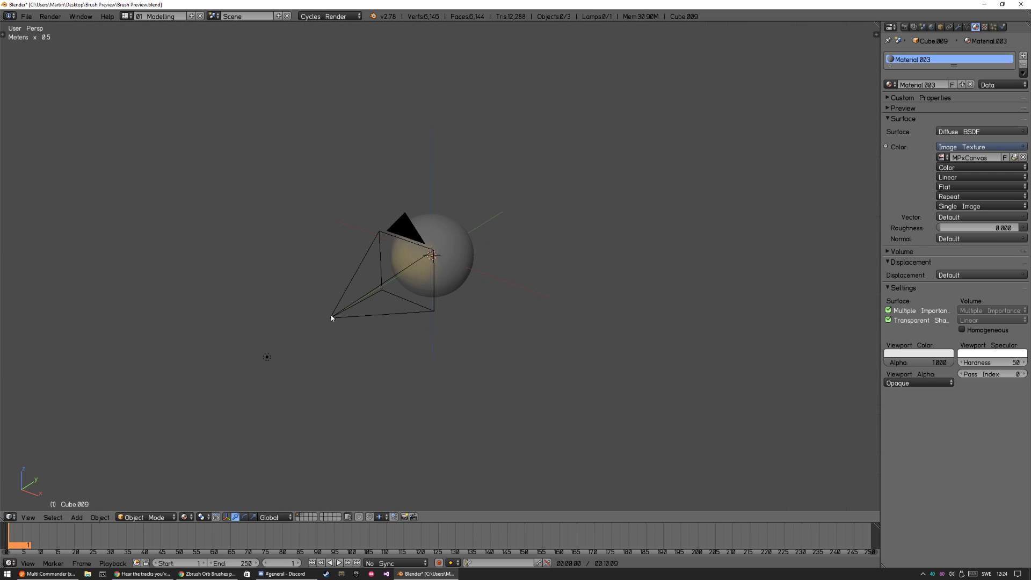
right_click(265, 357)
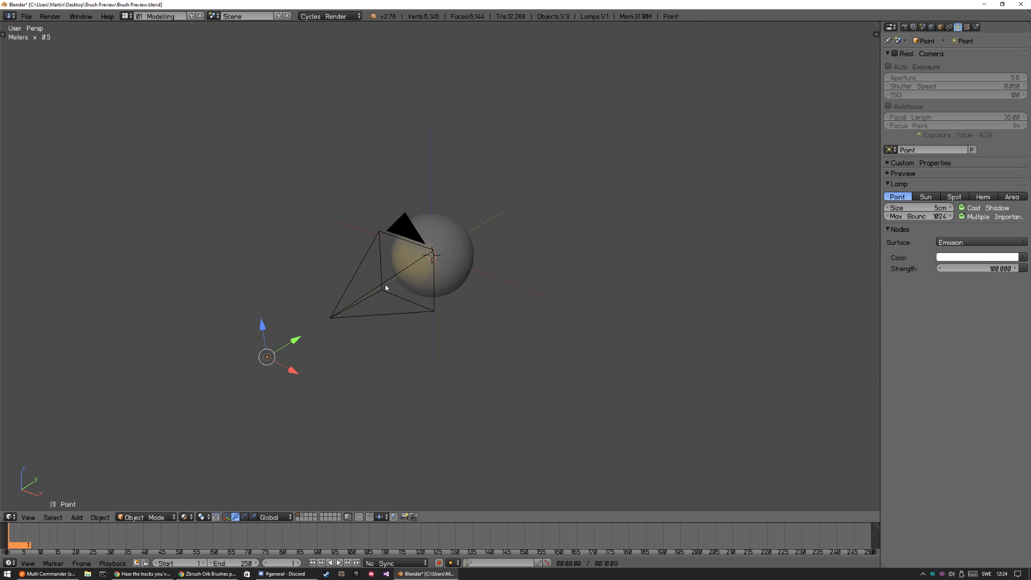
right_click(386, 285)
right_click(465, 247)
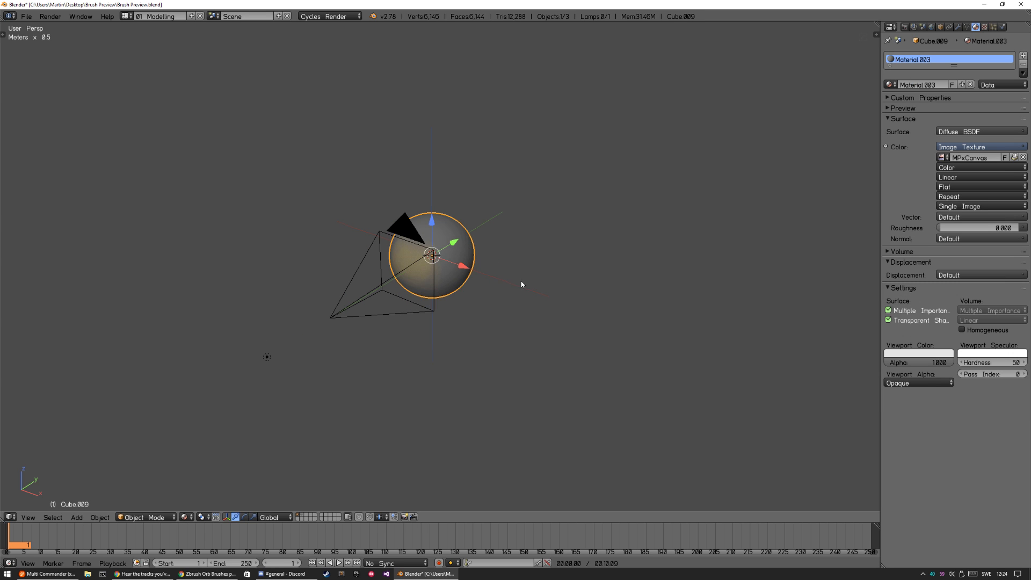
key(a)
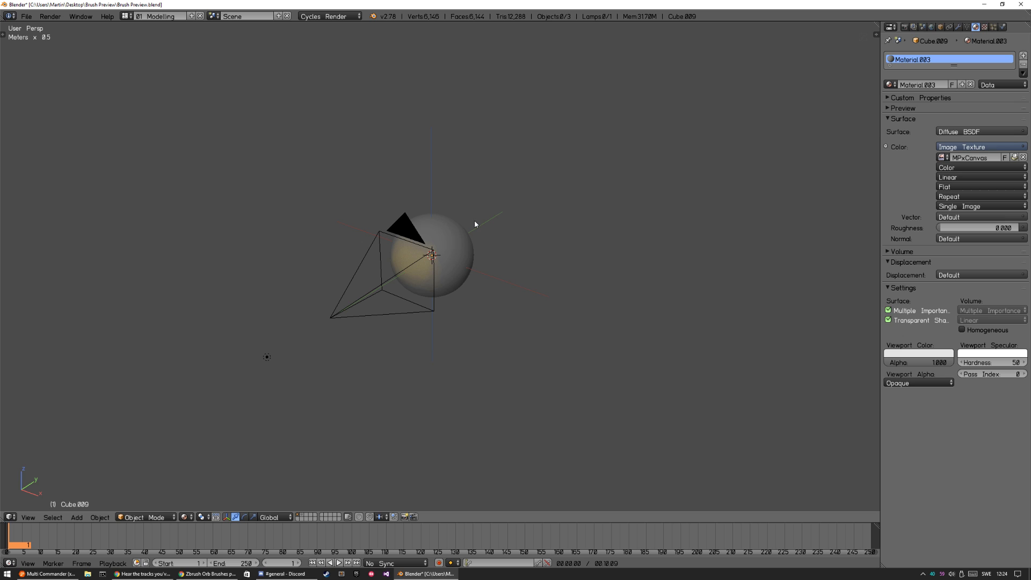
Step: Render the preview sphere, check the render's image size and the scene's render settings, and close the render result
key(F12)
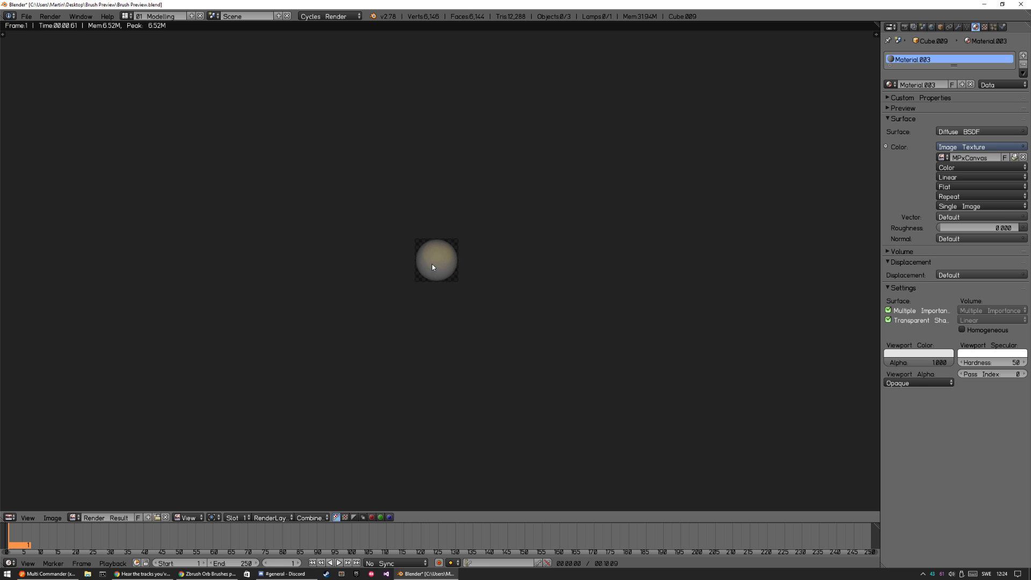
key(n)
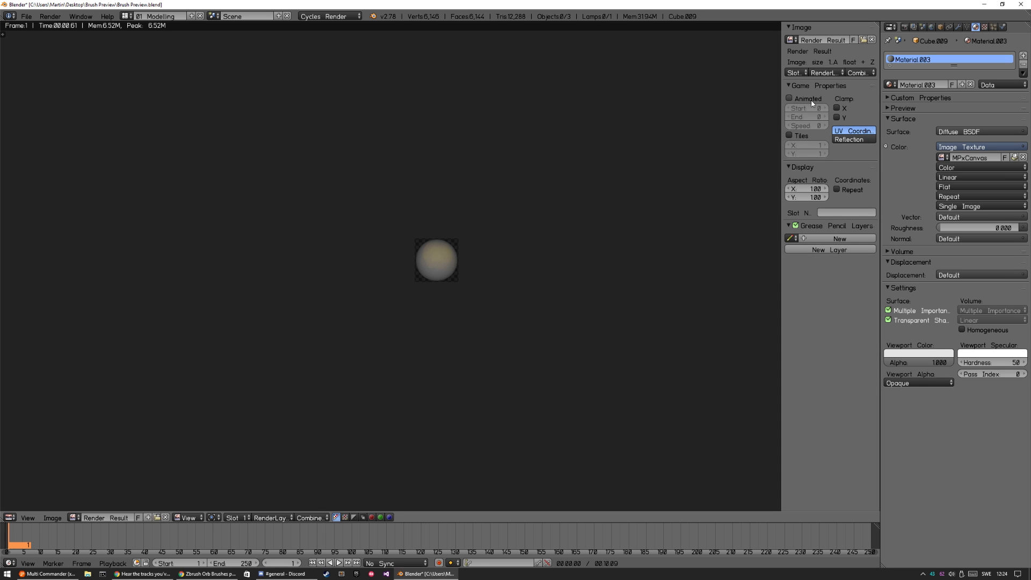
drag(780, 96, 697, 96)
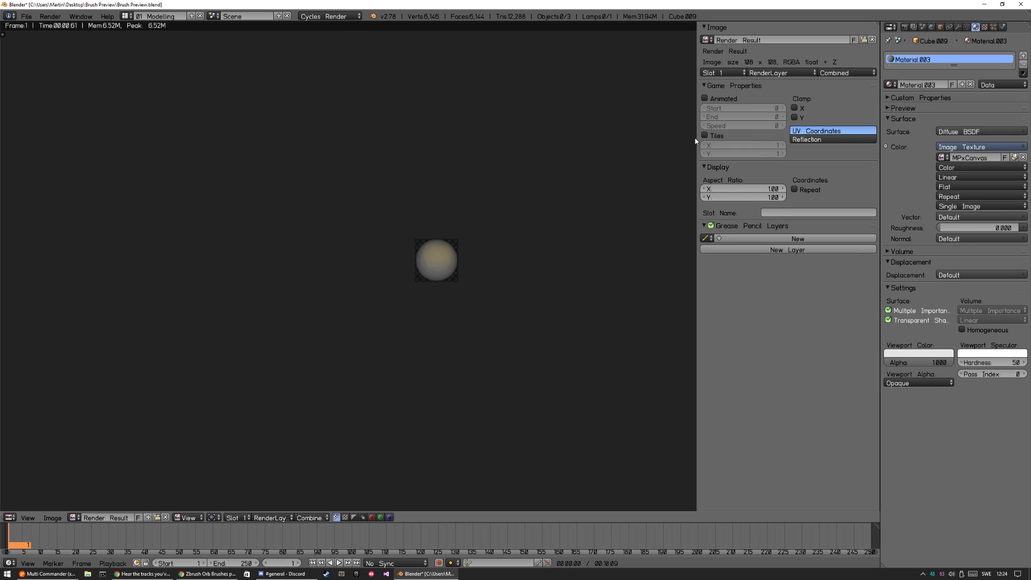
drag(697, 141, 730, 159)
key(n)
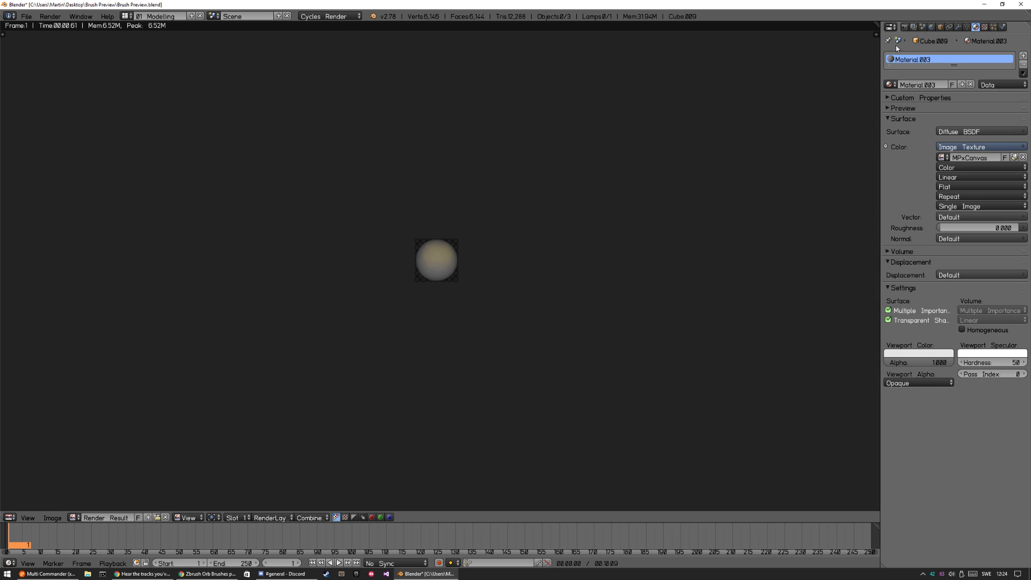
click(904, 26)
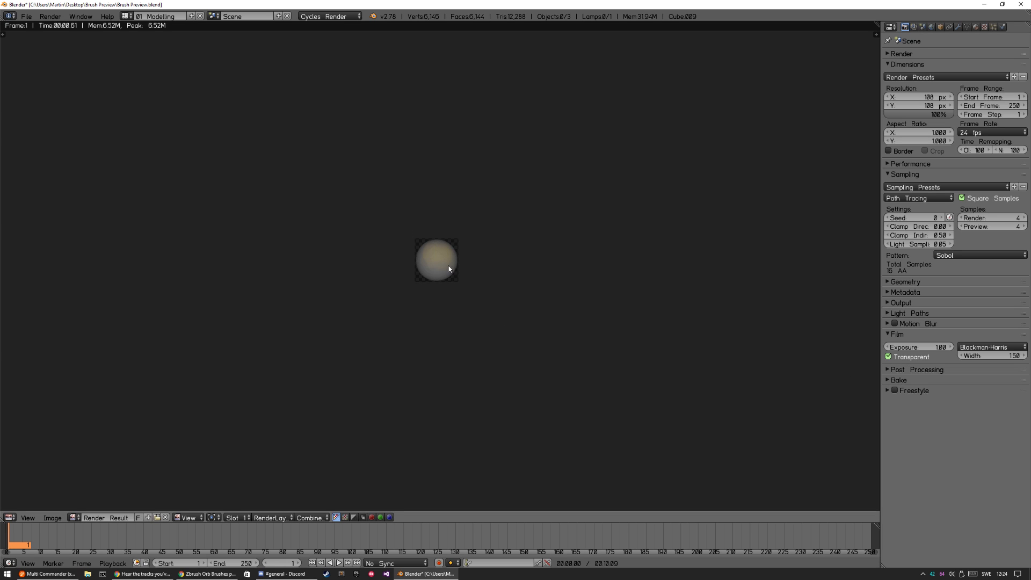
key(Escape)
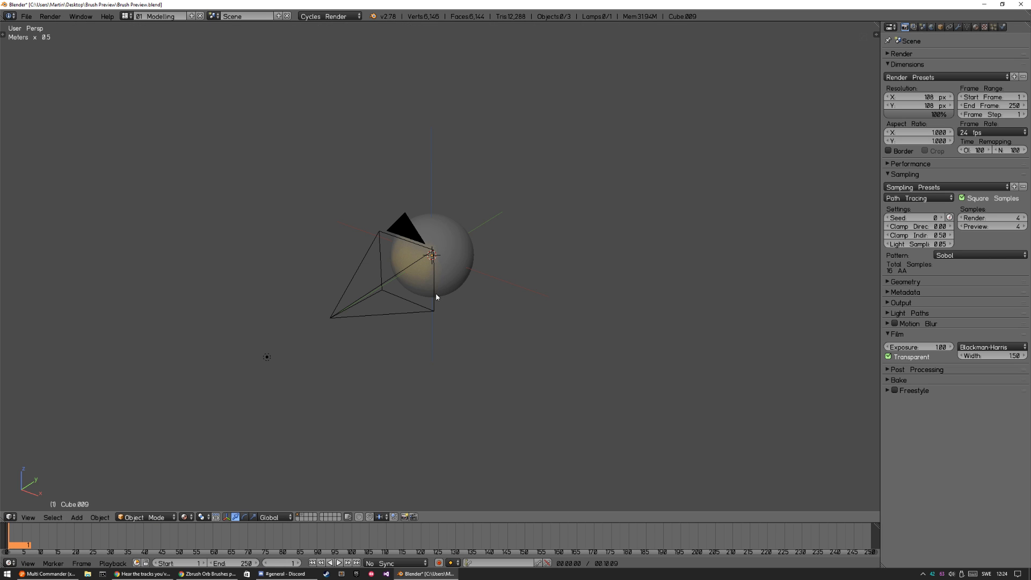
Step: Switch to scene layer 2 with the brush preview spheres and select the sphere with the small red and white mark
key(2)
scroll(560, 173, down, 3)
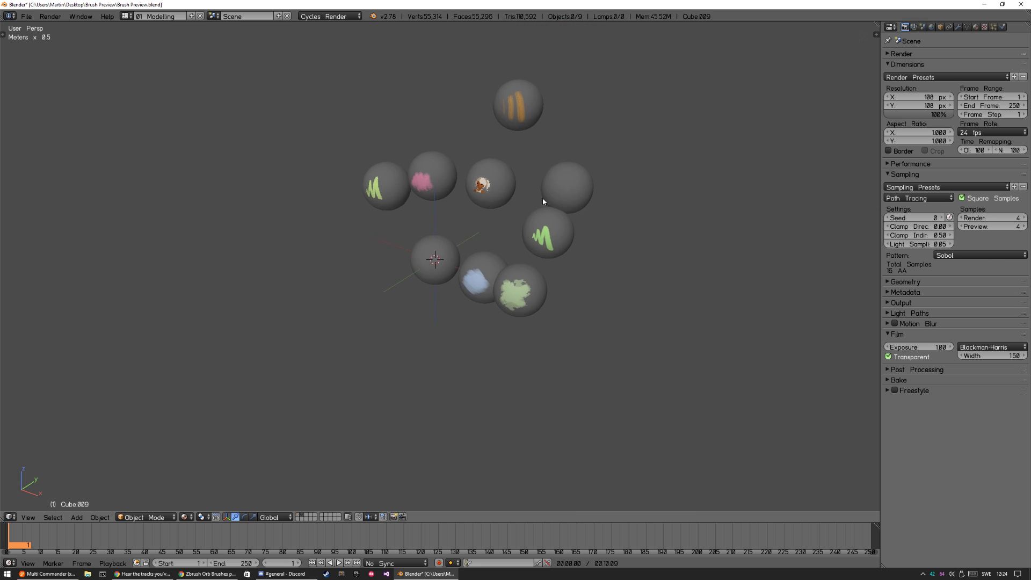
middle_drag(510, 233, 456, 281)
right_click(457, 281)
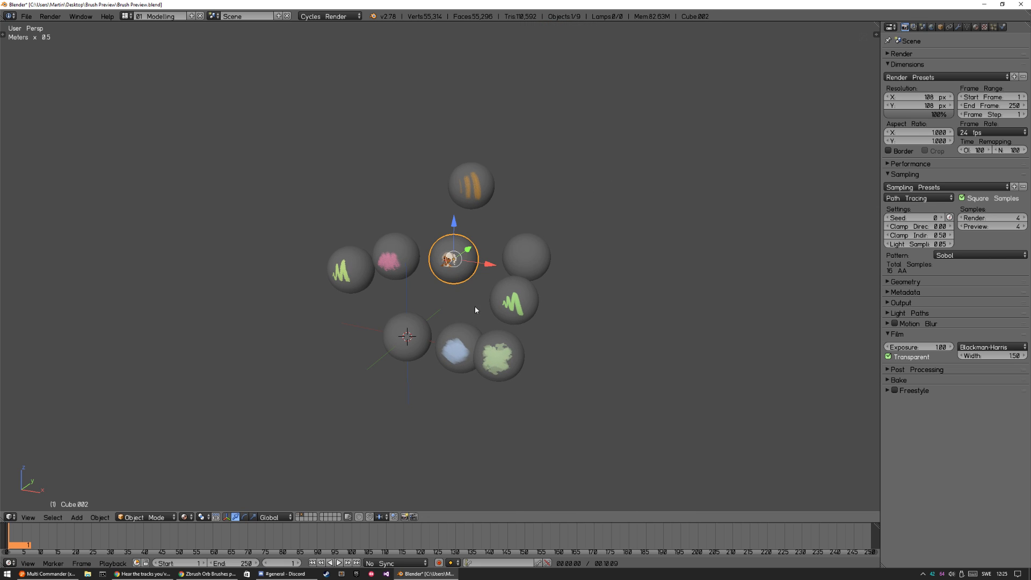
Step: Inspect the painted brush preview spheres on scene layer 2 by selecting them one after another, and deselect all
scroll(501, 273, up, 3)
key(a)
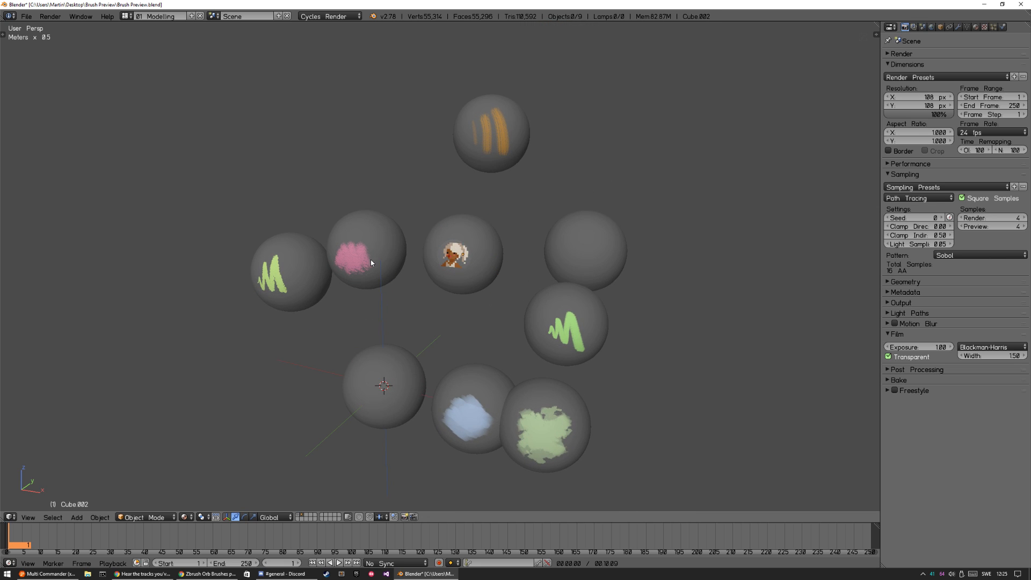
middle_drag(370, 259, 495, 256)
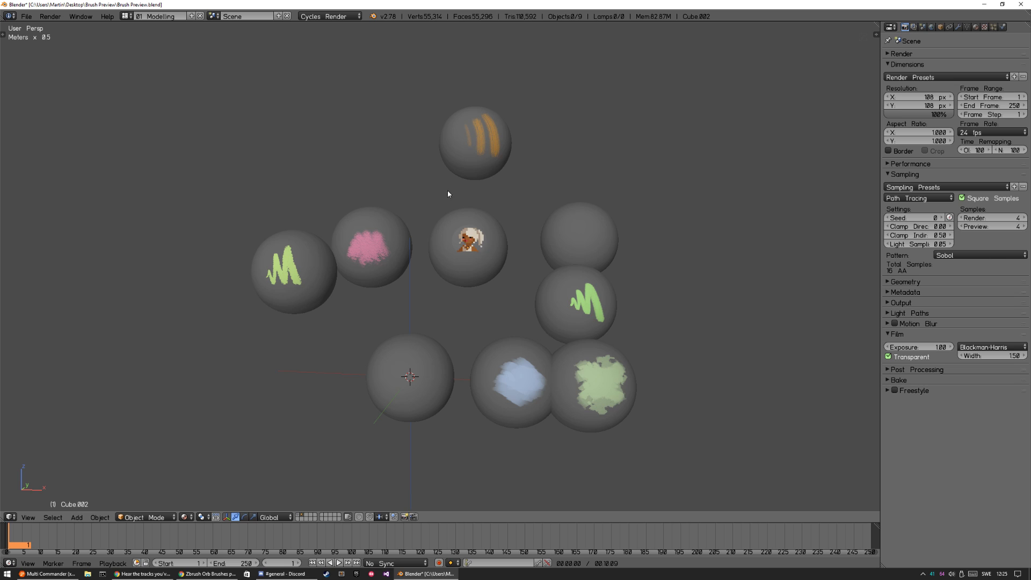
right_click(492, 145)
right_click(372, 254)
right_click(298, 277)
right_click(602, 303)
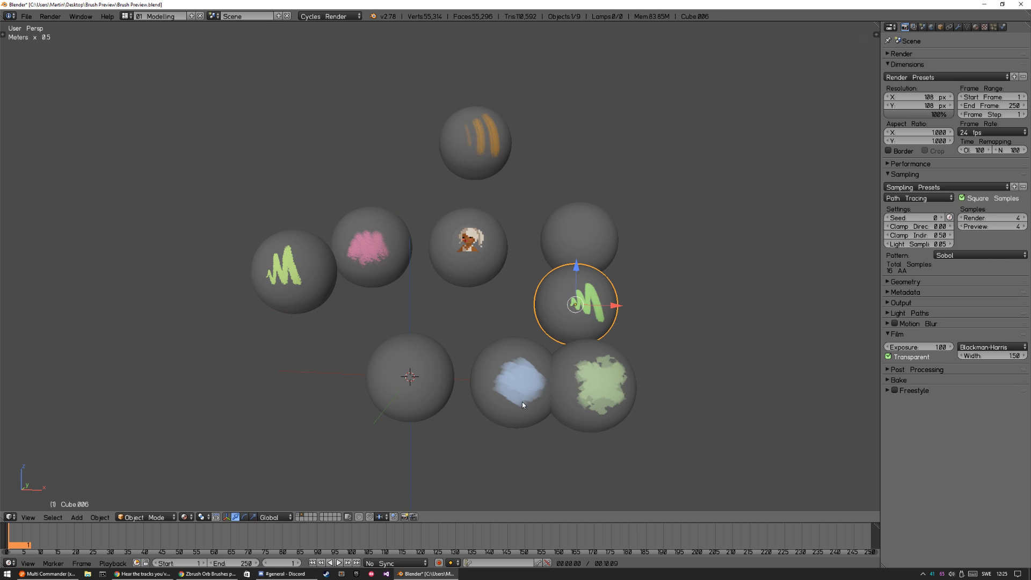
right_click(513, 405)
right_click(580, 397)
right_drag(520, 406, 490, 368)
right_click(490, 369)
right_click(598, 402)
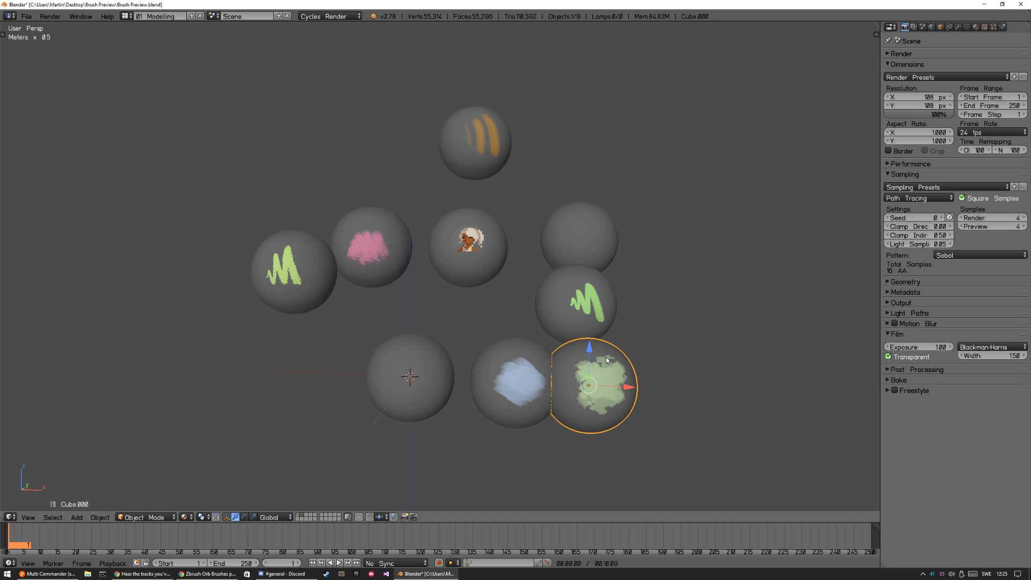
key(a)
Step: Switch back to scene layer 1 with the preview sphere, camera and lamp
scroll(532, 231, down, 2)
middle_drag(512, 287, 457, 327)
key(2)
scroll(437, 337, up, 2)
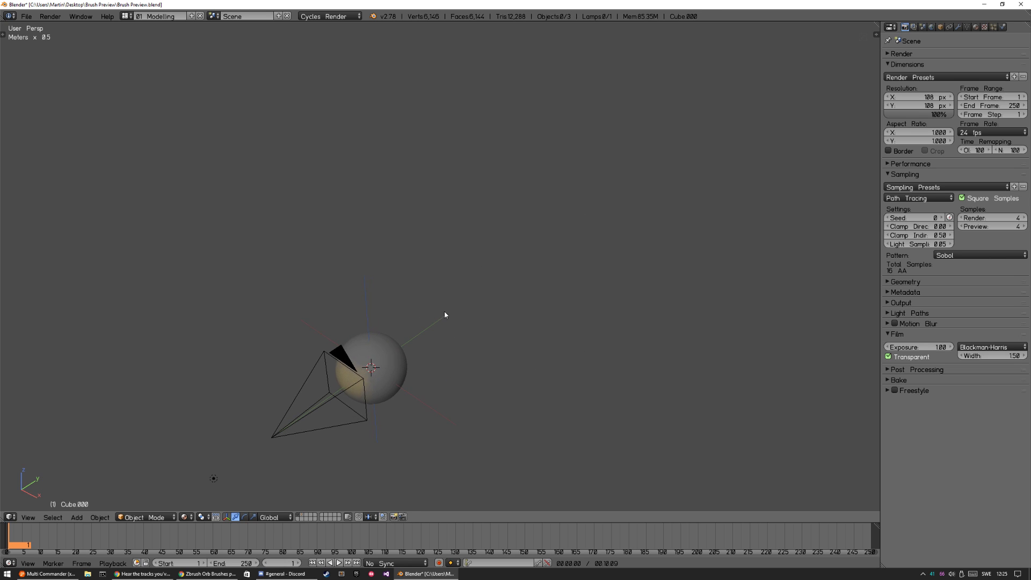
Step: Put the preview sphere into Texture Paint mode and show the brush options containing the Custom Icon setting
key(t)
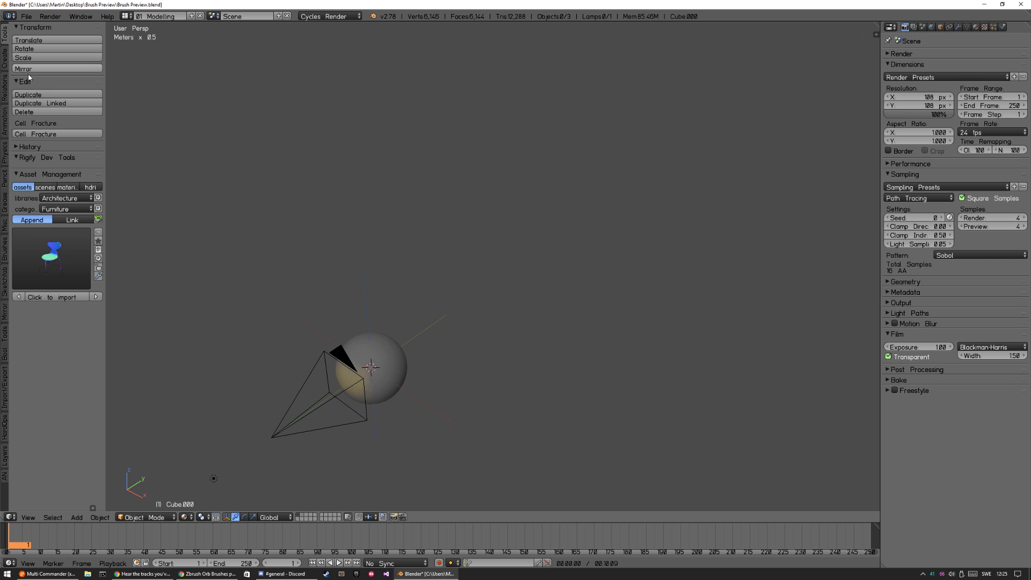
right_click(389, 375)
key(Tab)
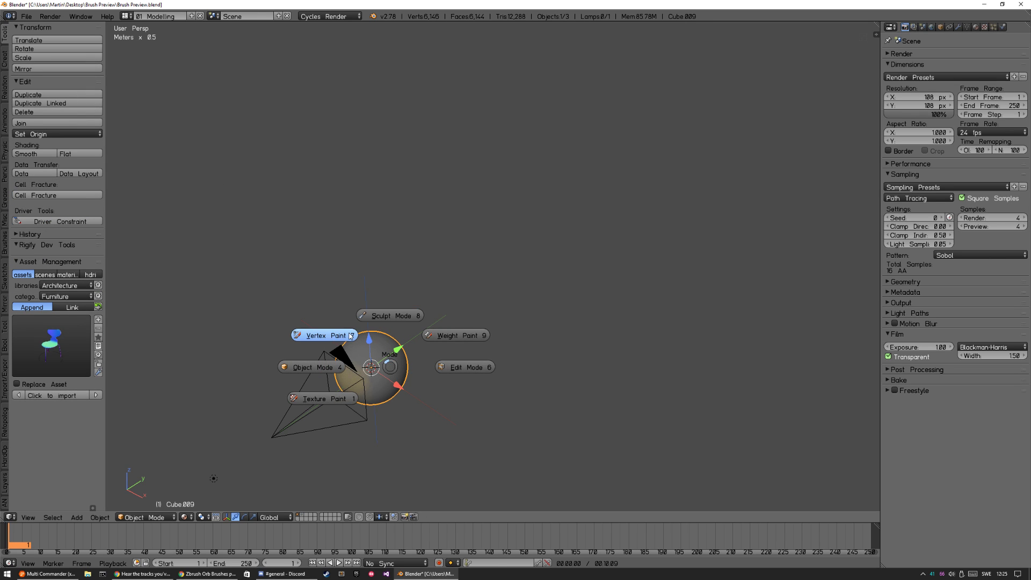
click(333, 399)
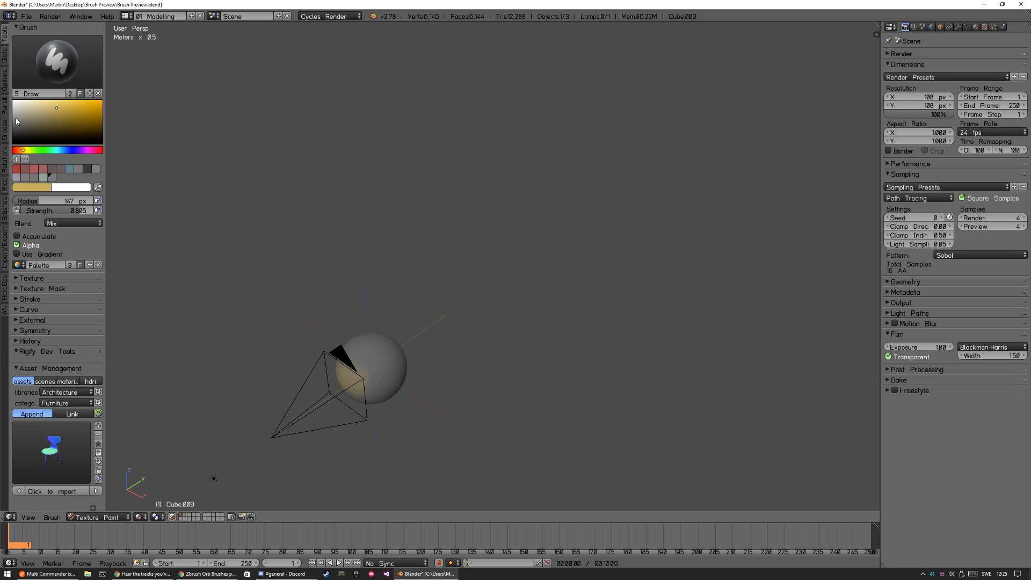
click(4, 79)
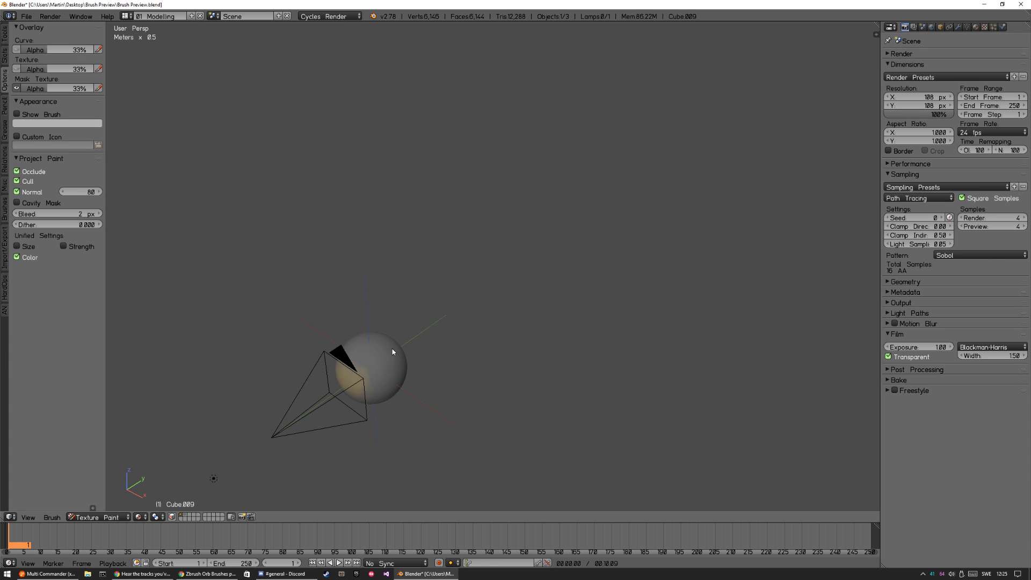
Step: Return the preview sphere to Object Mode and deselect everything
key(Tab)
key(a)
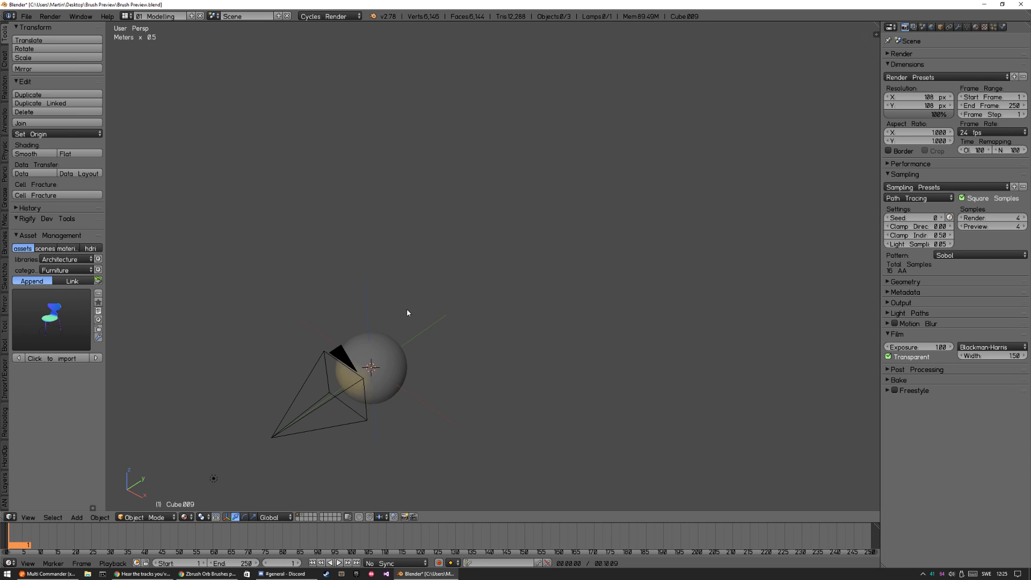
scroll(413, 341, down, 2)
middle_drag(413, 341, 507, 281)
scroll(451, 347, up, 2)
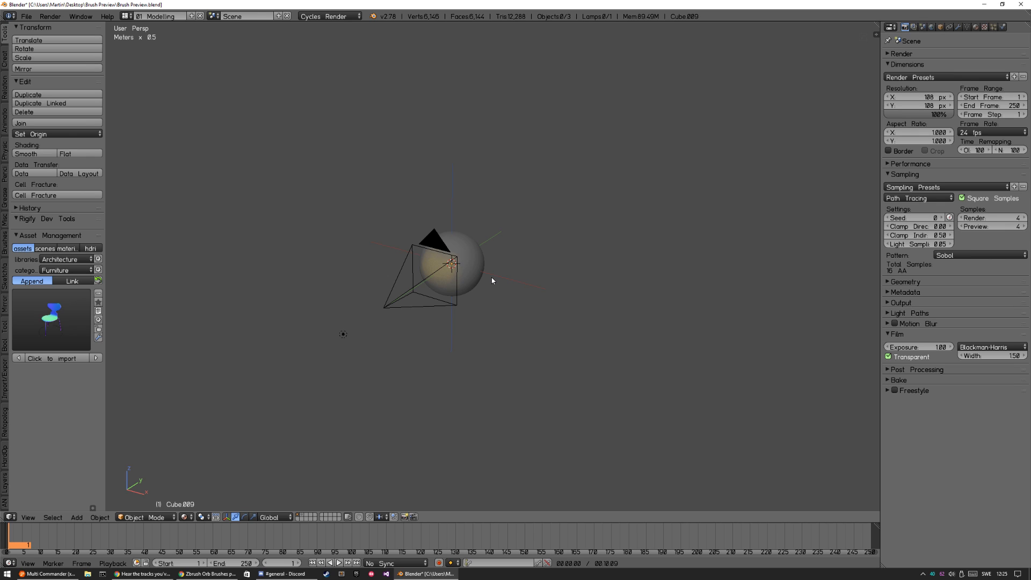
Step: Change the 3D view to the image editor with the MPxCanvas image and set it to Paint mode
key(shift+space)
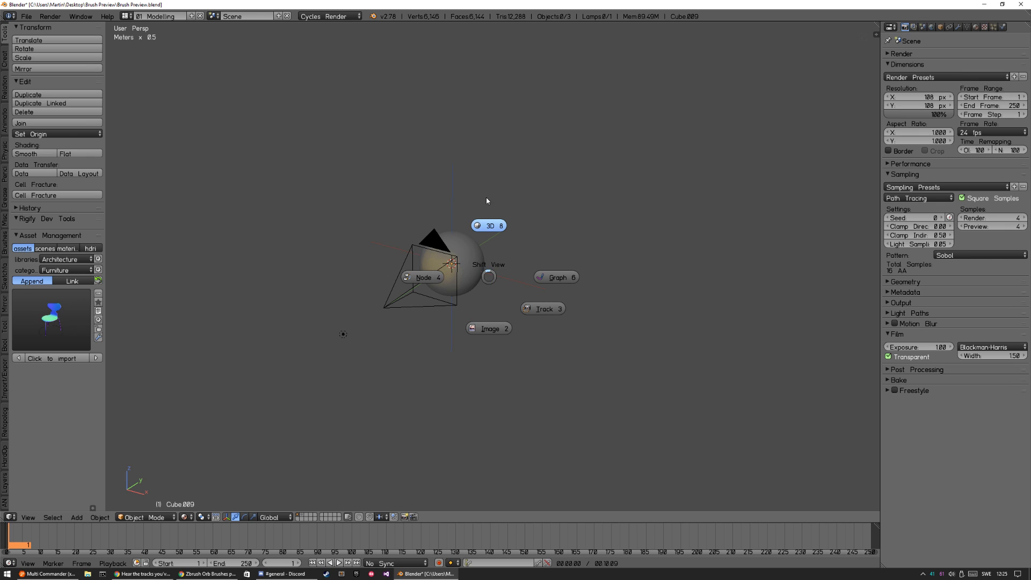
click(437, 280)
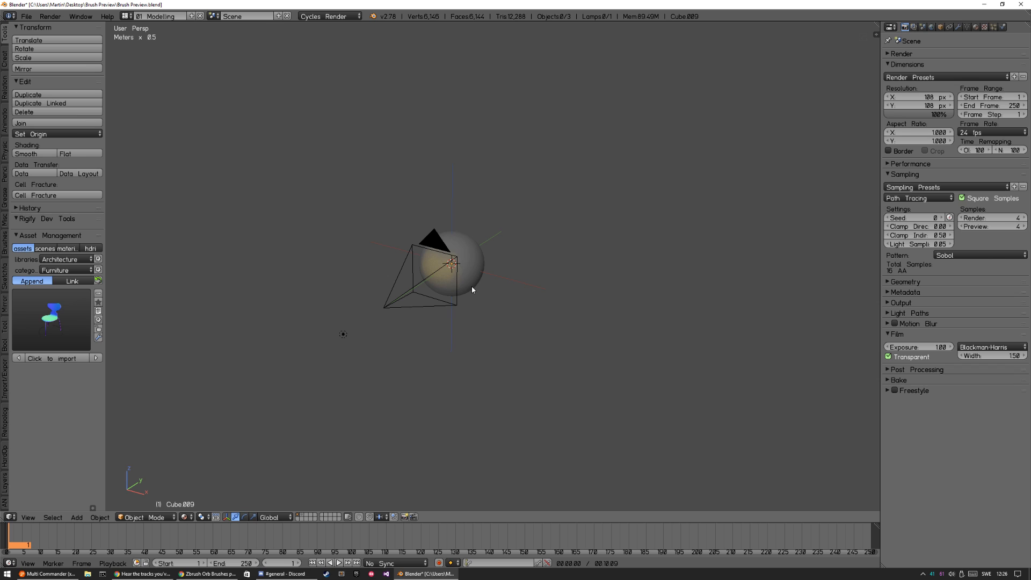
key(shift+F10)
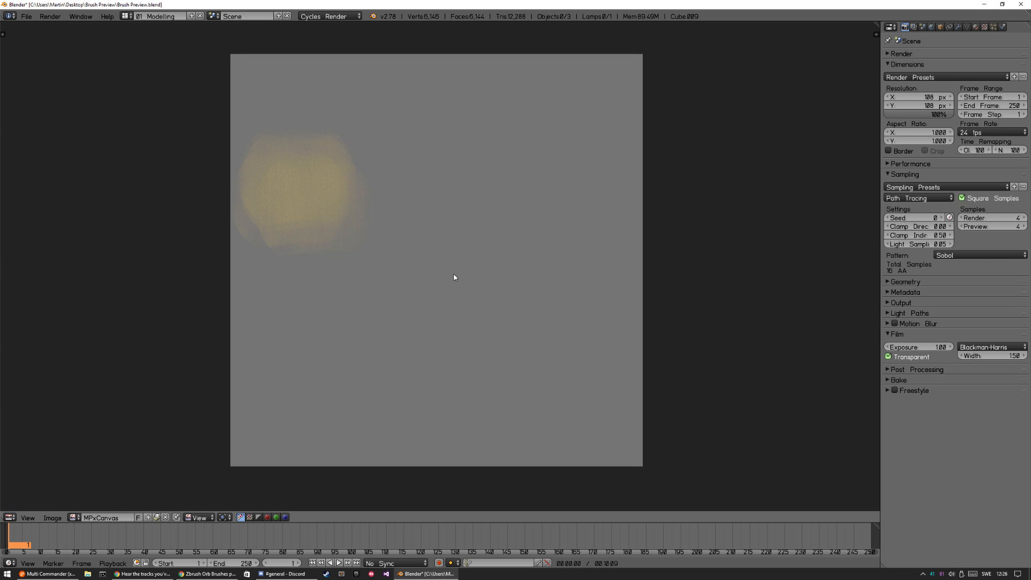
key(Tab)
click(446, 326)
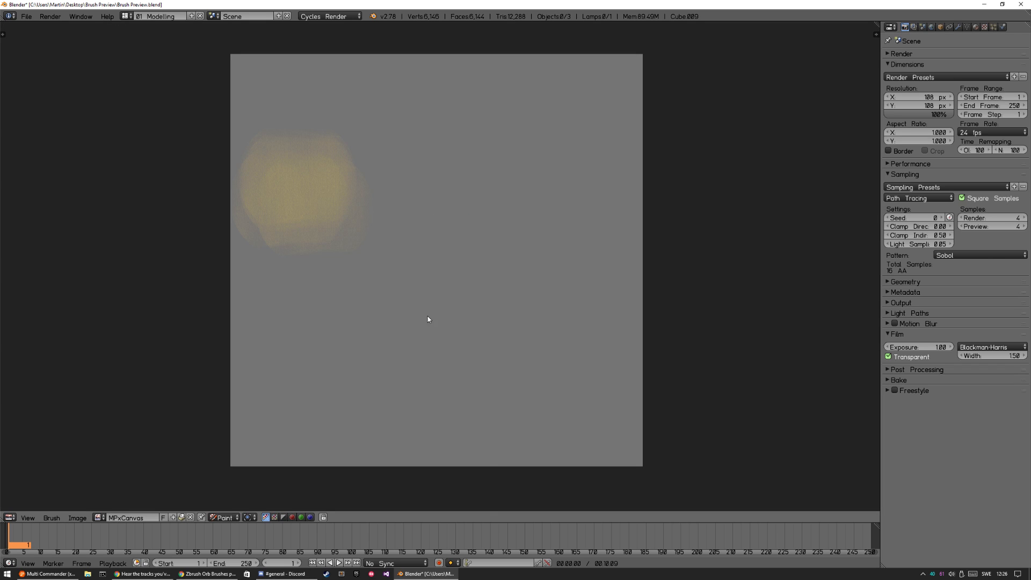
Step: Browse the image editor's paint brush list from the first brush to the Stencil brush and close it without choosing one
key(w)
click(442, 316)
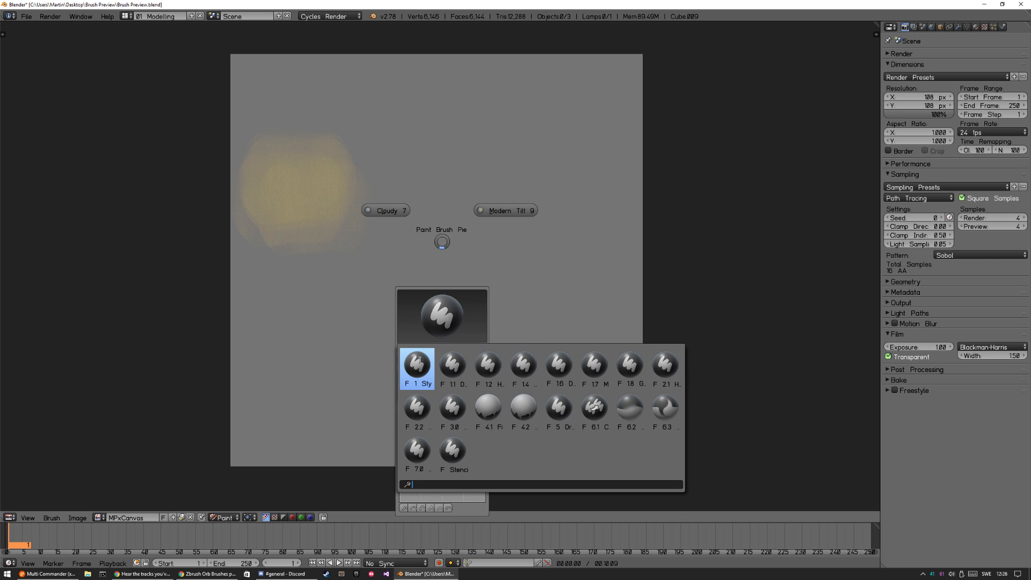
click(395, 226)
key(Tab)
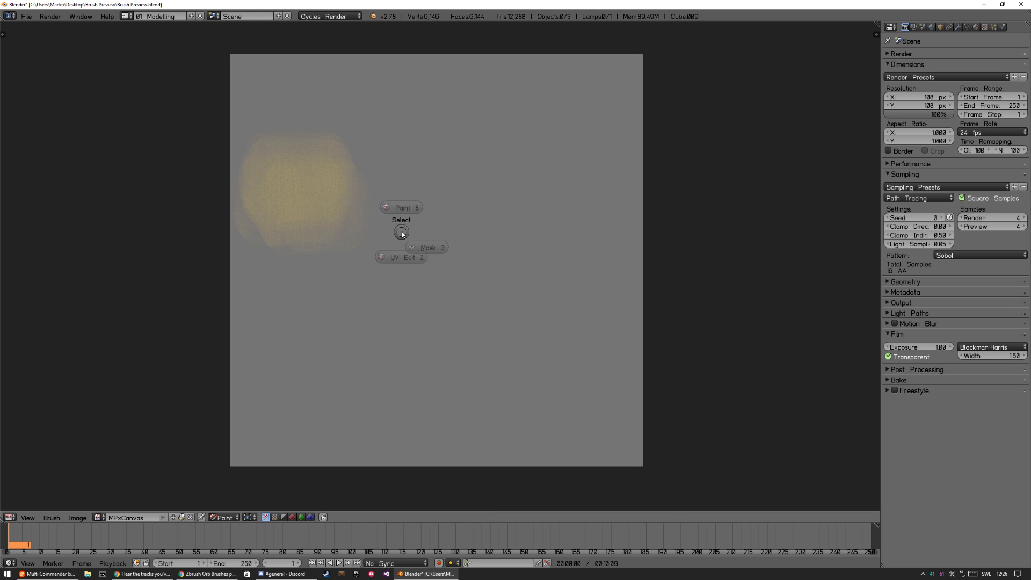
click(402, 180)
key(w)
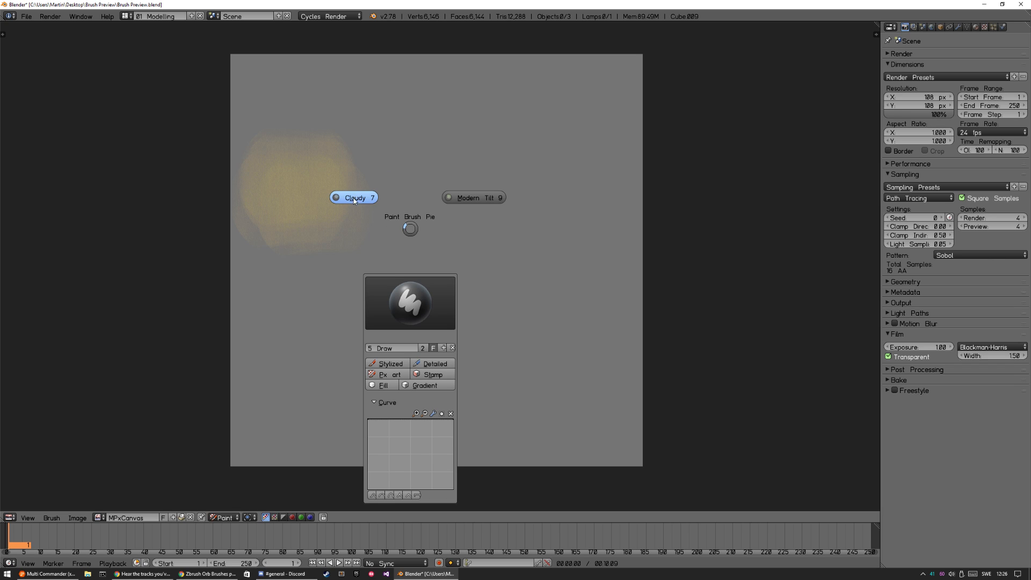
click(414, 302)
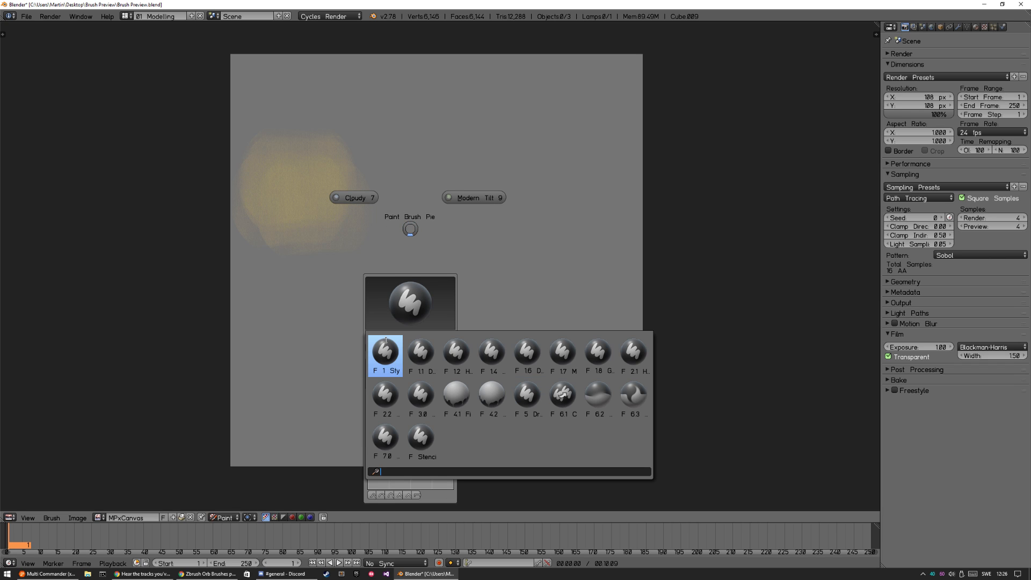
key(Down)
key(Down)
key(Down)
key(Down)
key(Down)
key(Down)
key(Down)
key(Down)
key(Down)
key(Down)
key(Down)
key(Down)
key(Down)
key(Down)
key(Down)
key(Down)
key(Down)
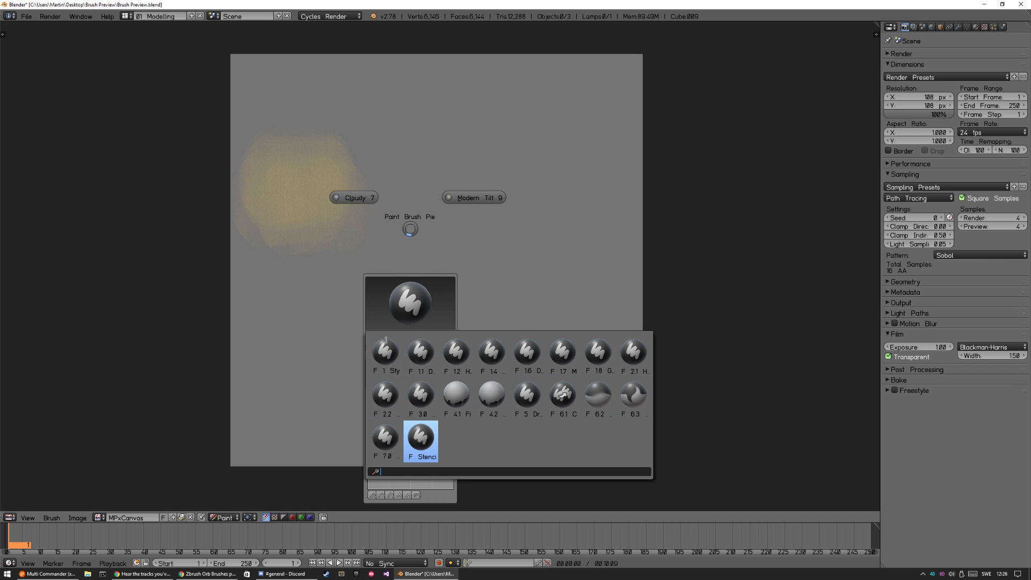
key(Escape)
Step: Reload the start-up file and show the image editor in Paint mode
key(ctrl+n)
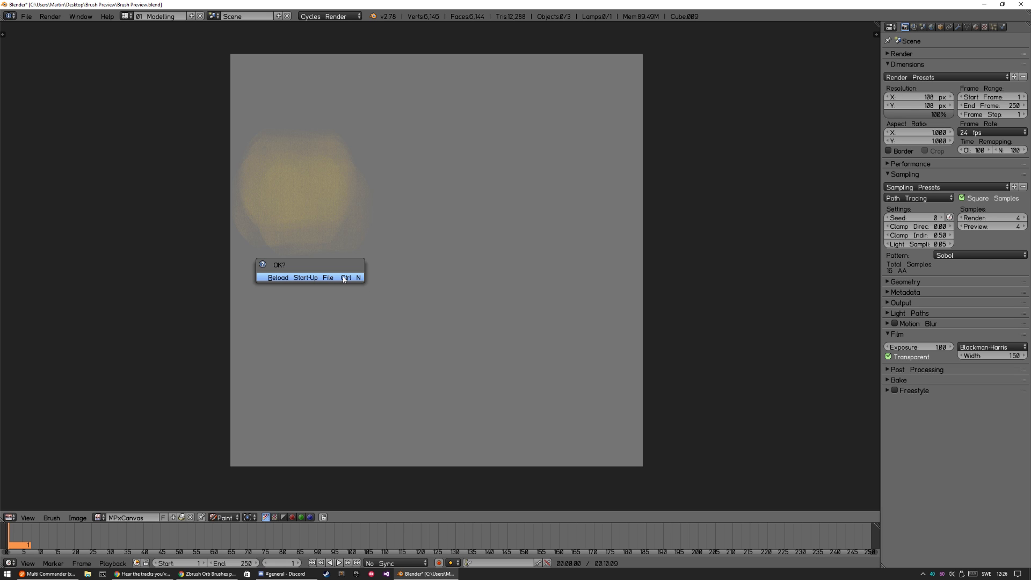
click(343, 276)
key(shift+F10)
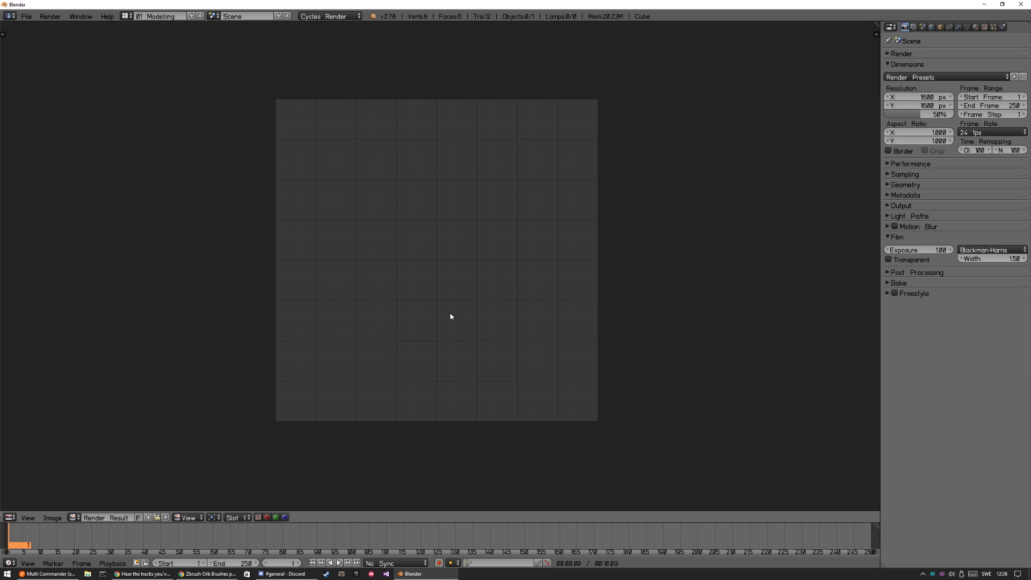
key(Tab)
Step: Check the custom icons in the start-up file's paint brush list and choose brush A01
key(w)
click(449, 335)
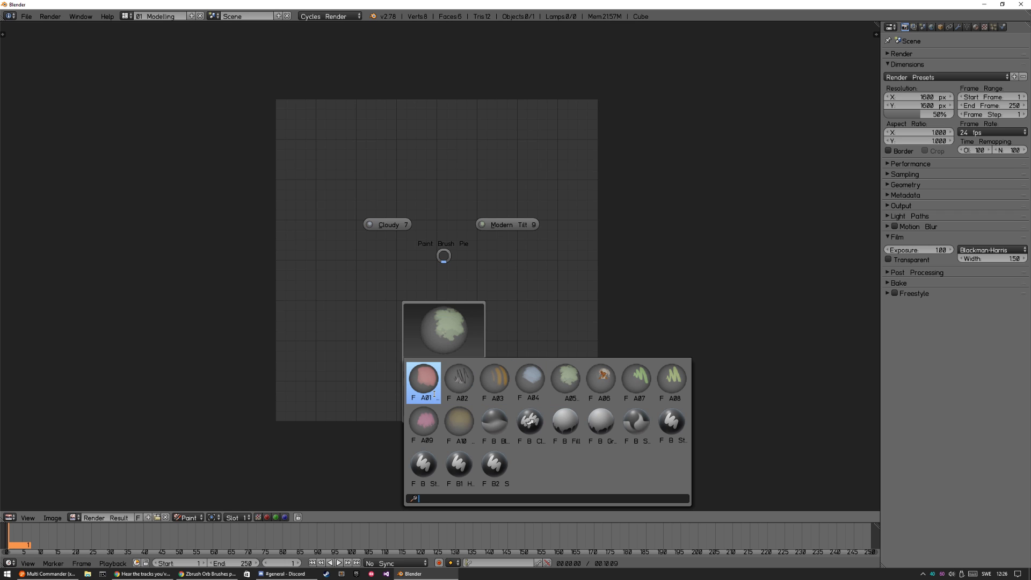
click(434, 395)
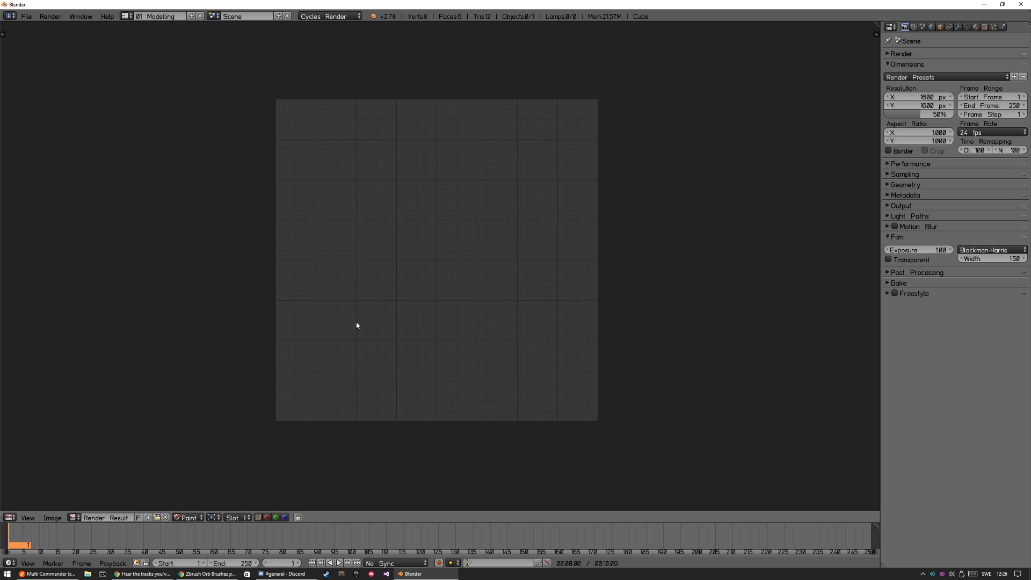